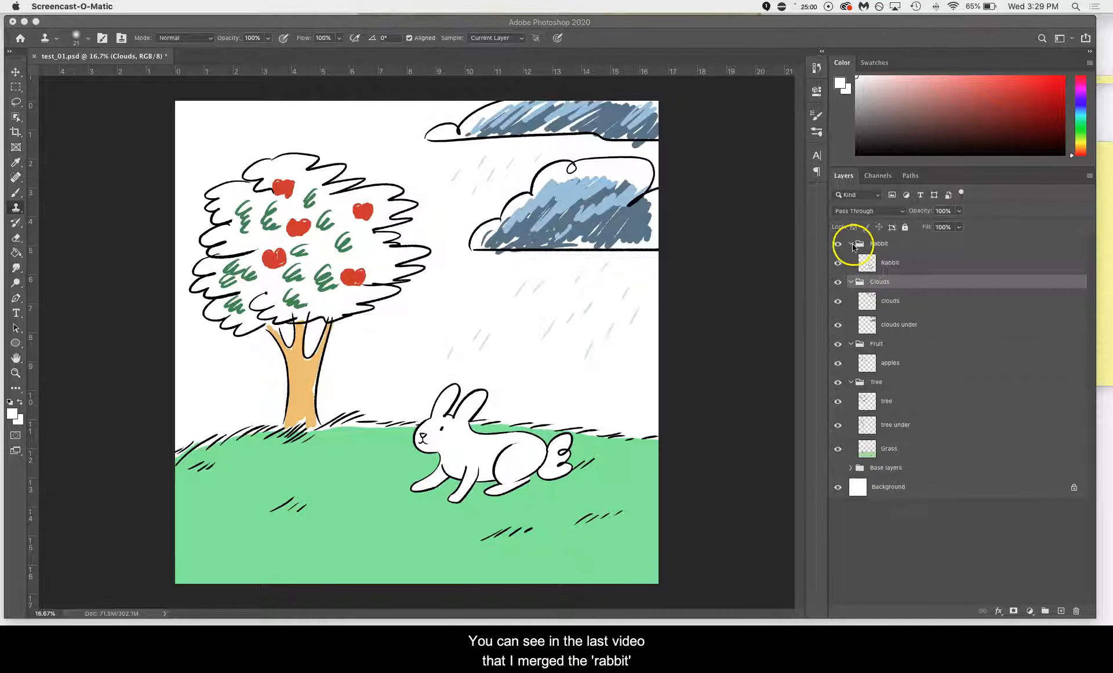
Toggle the visibility of the Rabbit layer and the Rabbit group off and on to check what they contain.
{"action": "left_click", "coordinate": [870, 262]}
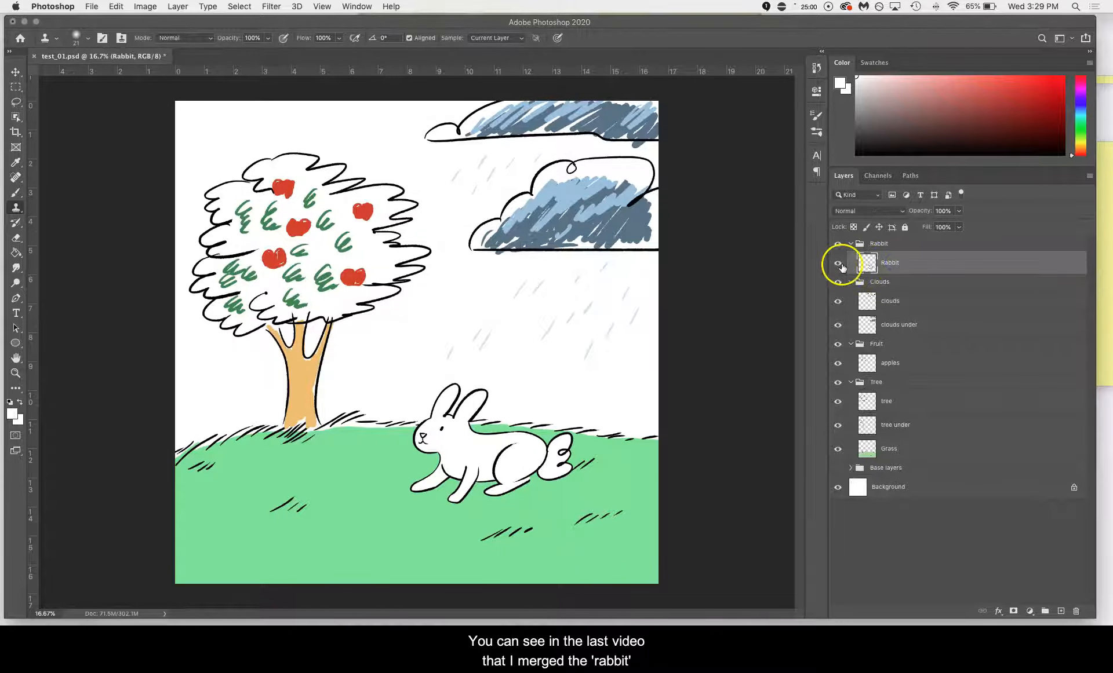
{"action": "left_click", "coordinate": [838, 264]}
{"action": "left_click", "coordinate": [838, 263]}
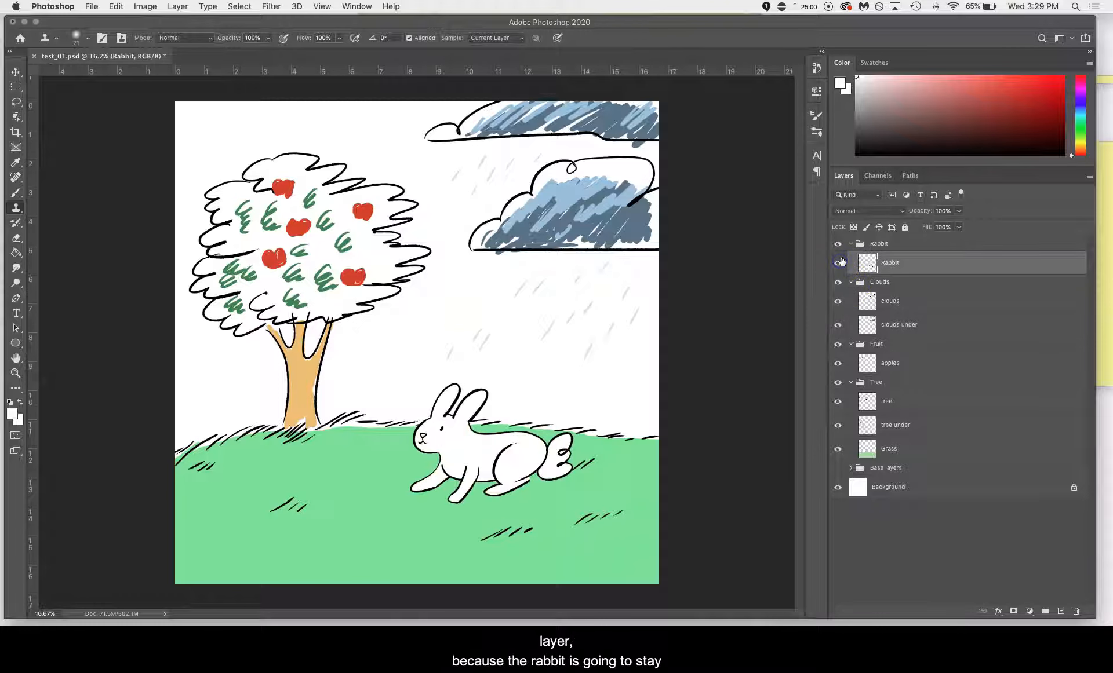
{"action": "left_click", "coordinate": [903, 269]}
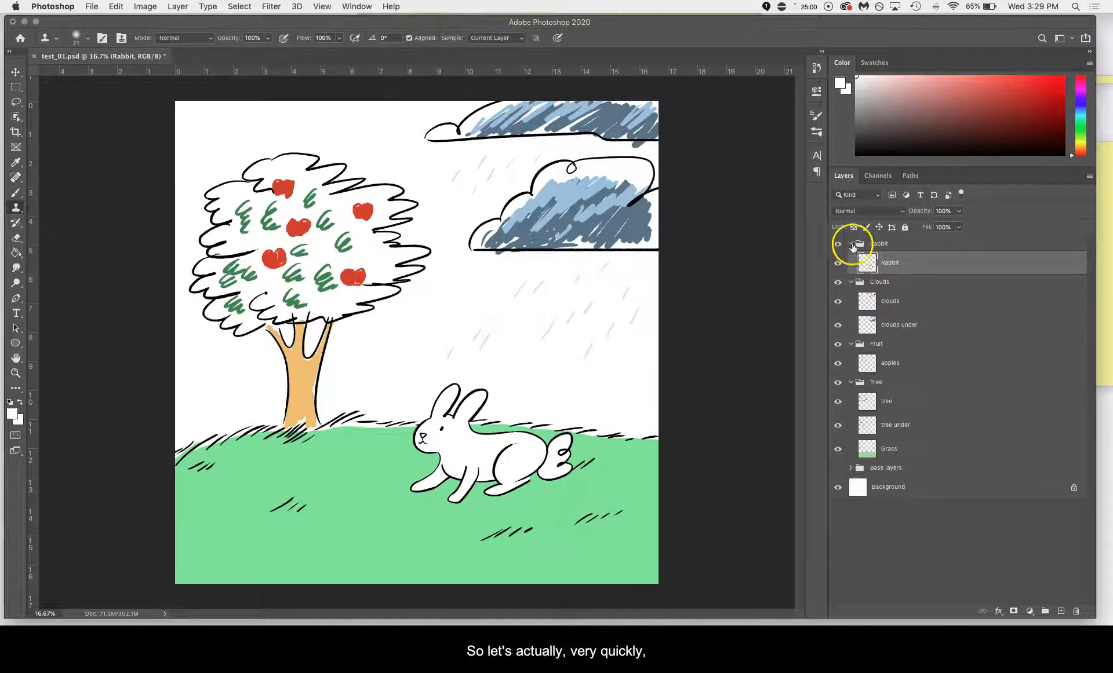
{"action": "left_click", "coordinate": [838, 243]}
{"action": "left_click", "coordinate": [837, 243]}
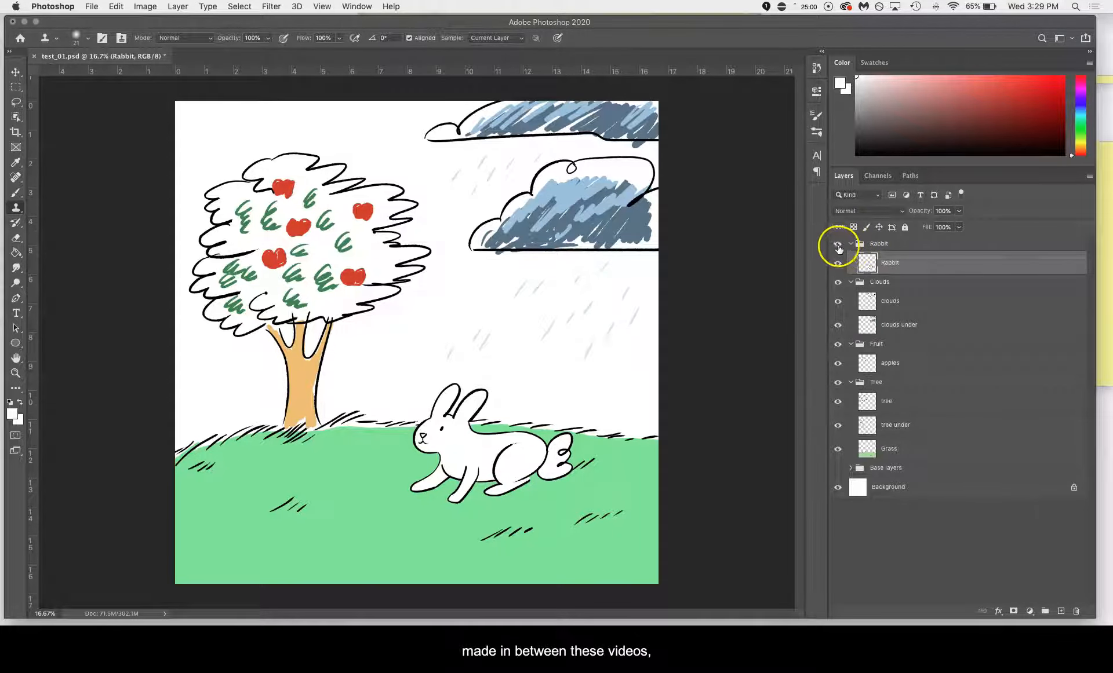
Hide the Rabbit, Clouds and Fruit groups, plus the tree and tree under layers inside the Tree group.
{"action": "left_click", "coordinate": [838, 244]}
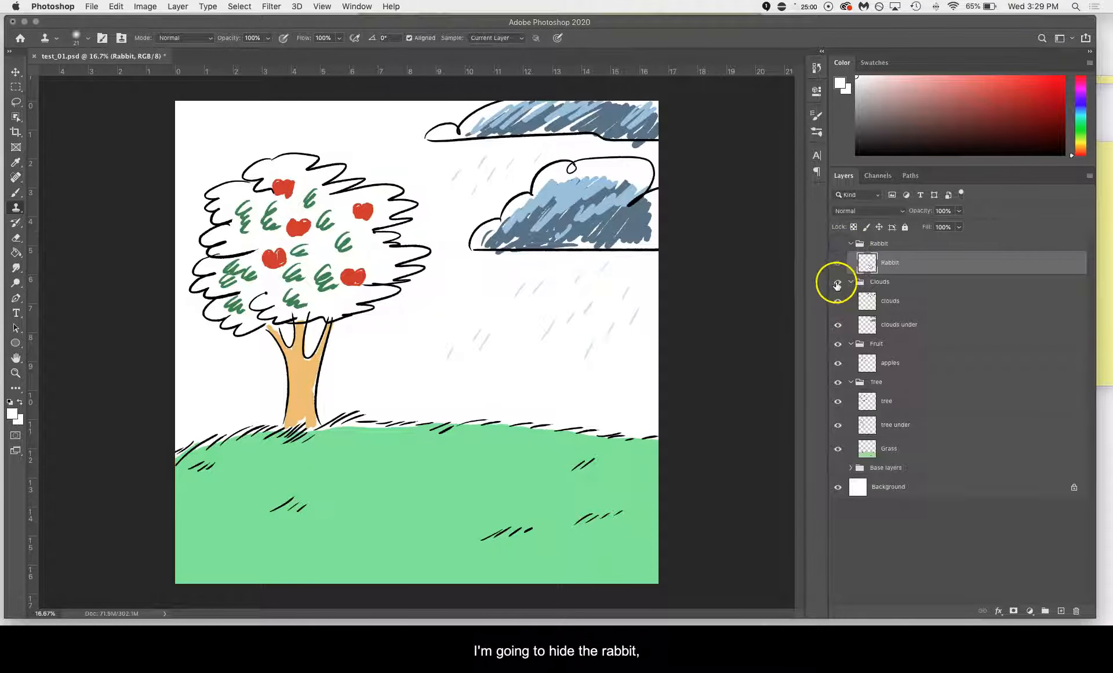
{"action": "left_click", "coordinate": [838, 282]}
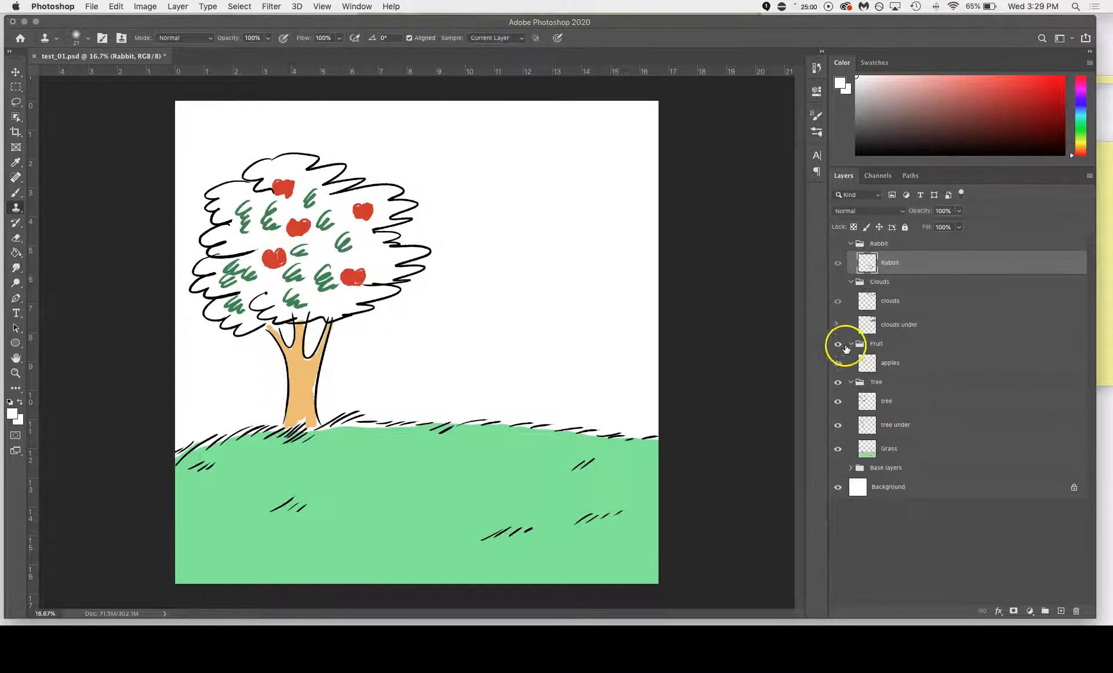
{"action": "left_click", "coordinate": [837, 344]}
{"action": "left_click", "coordinate": [837, 382]}
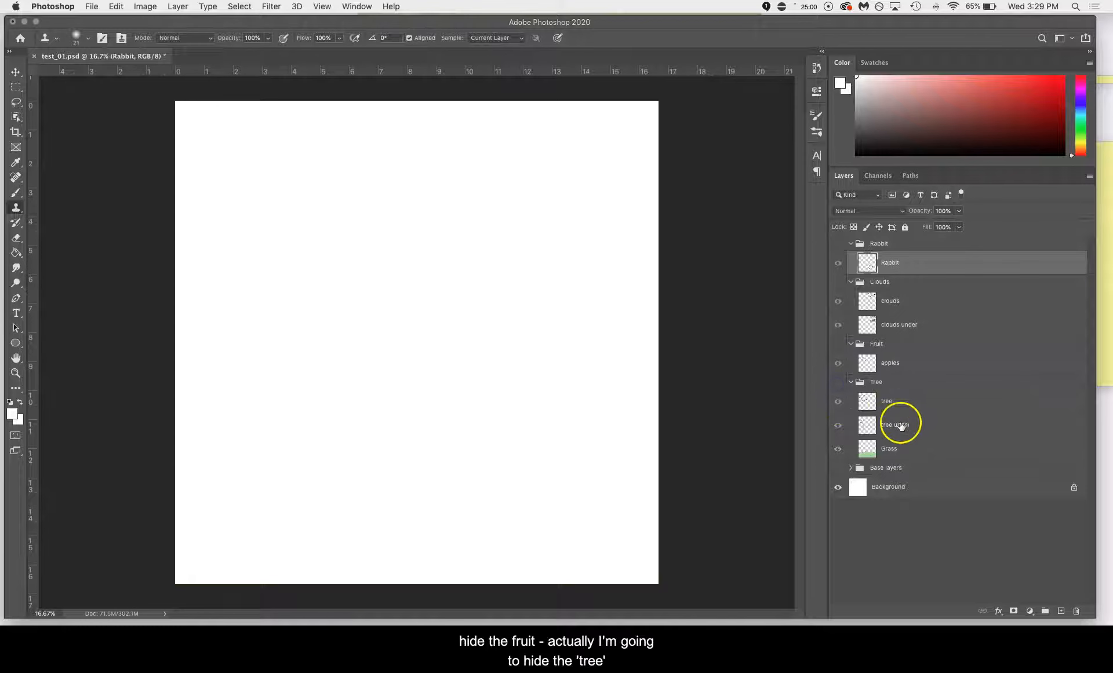
{"action": "left_click", "coordinate": [838, 383]}
{"action": "left_click", "coordinate": [837, 402]}
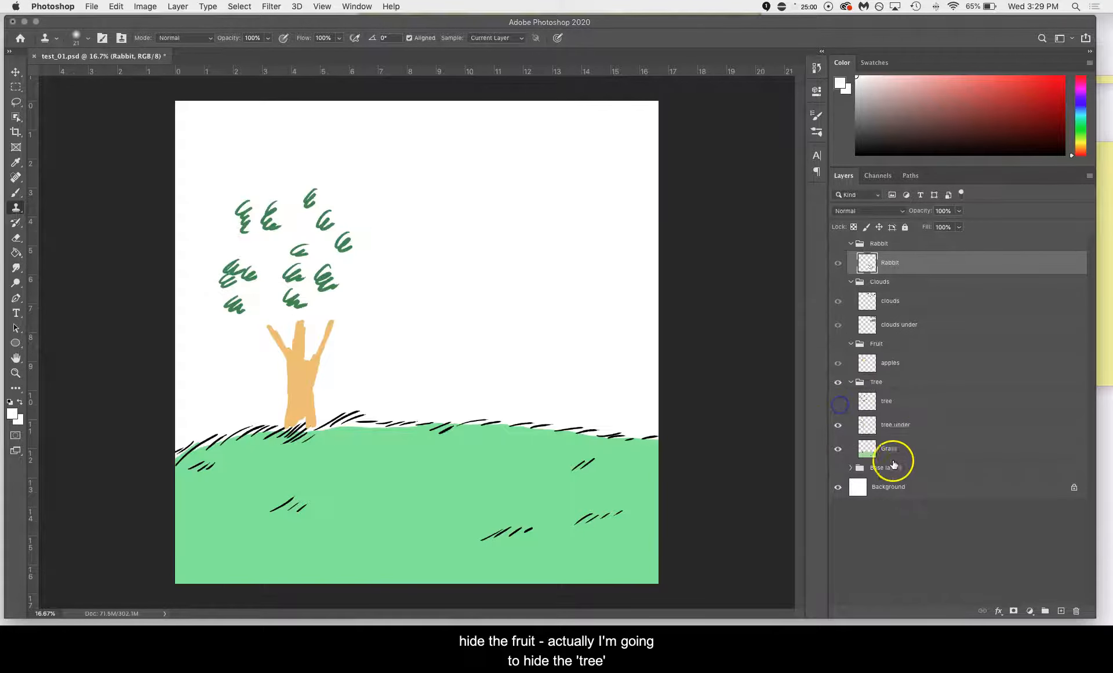
{"action": "left_click", "coordinate": [838, 426]}
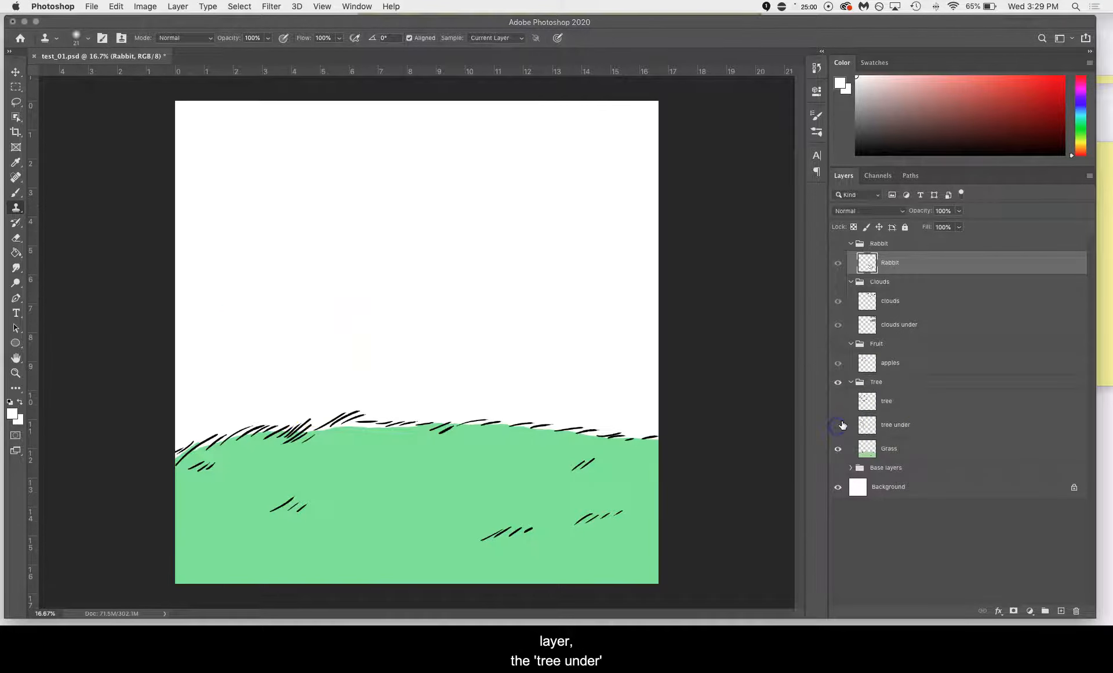
Select the Grass layer, activate the Paint Bucket tool, and swap the foreground and background colors so black is in front.
{"action": "left_click", "coordinate": [927, 446]}
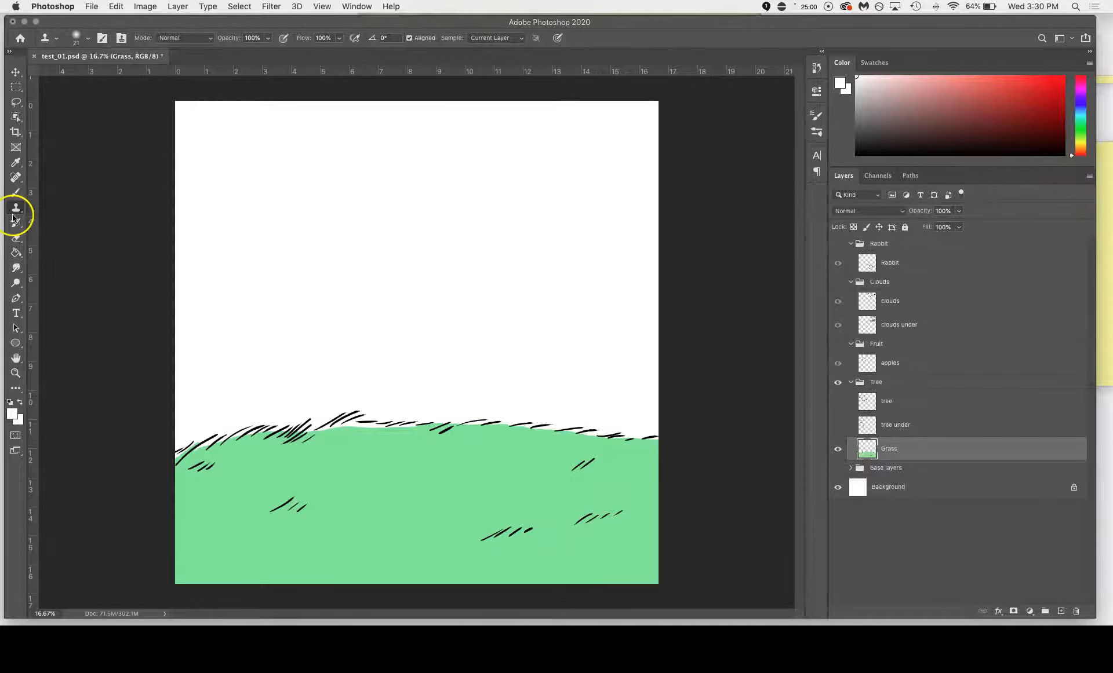
{"action": "left_click", "coordinate": [15, 254]}
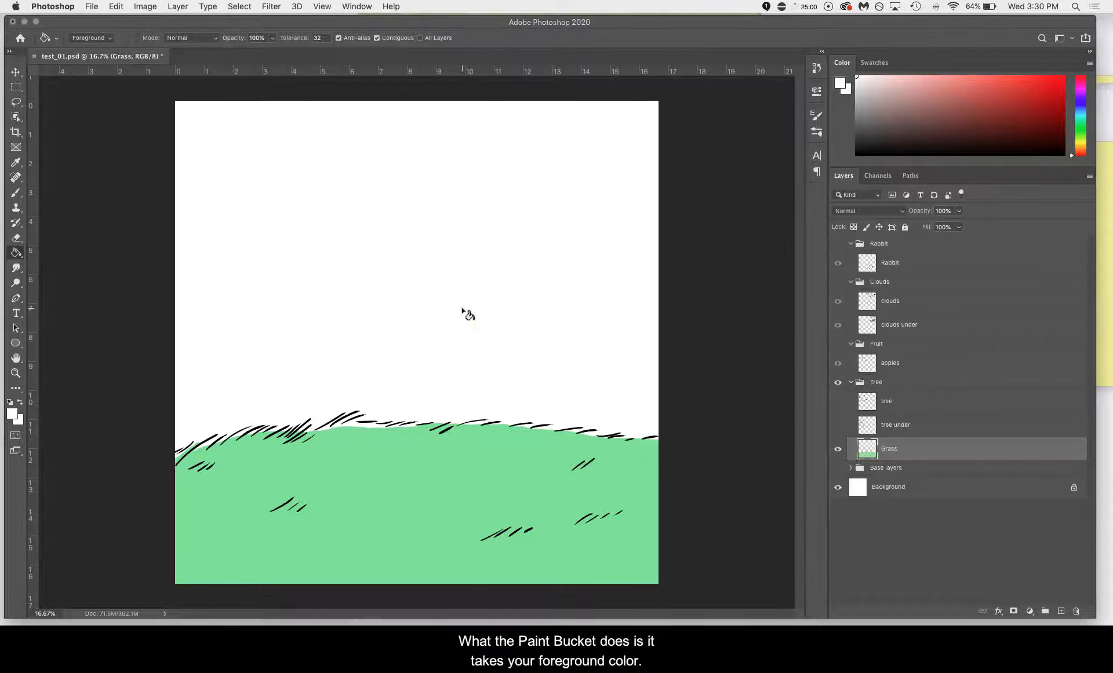
{"action": "left_click", "coordinate": [19, 405]}
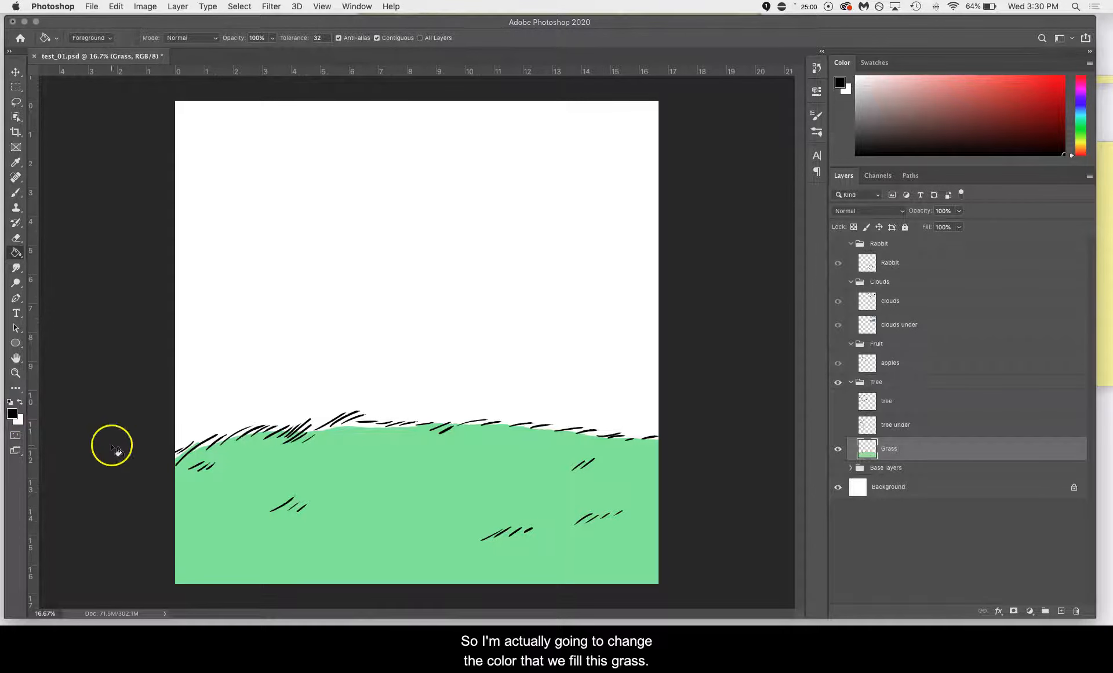
Open the foreground Color Picker, move it clear of the grass, and sample the grass green, #98e09c, from the canvas.
{"action": "left_click", "coordinate": [19, 417]}
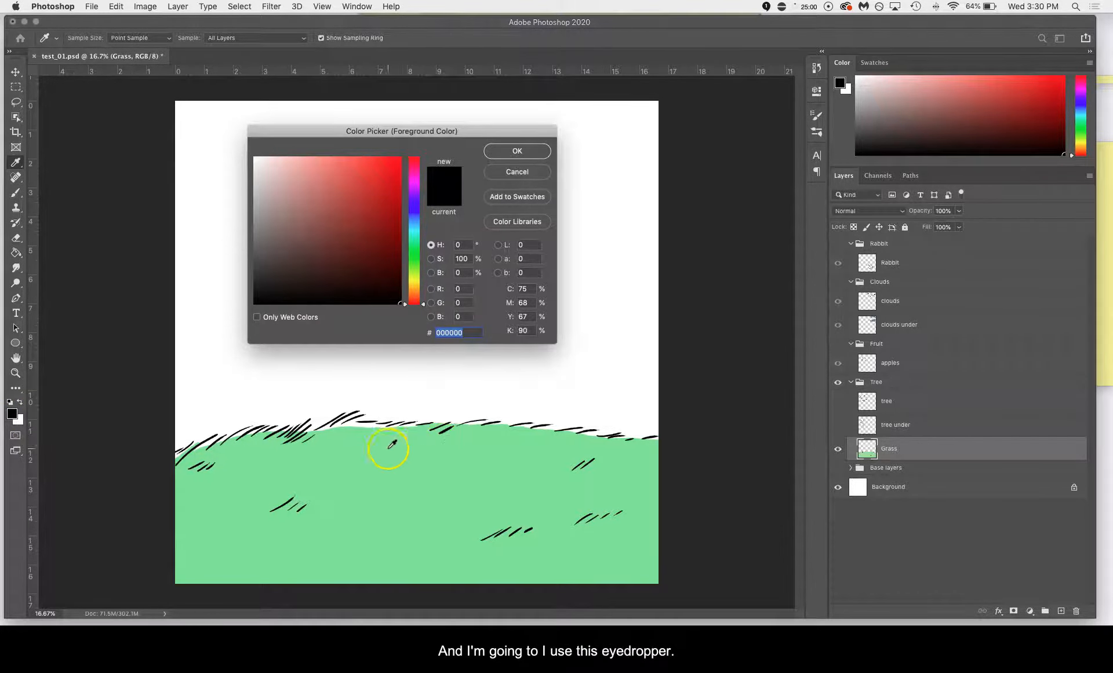
{"action": "left_click_drag", "start_coordinate": [426, 127], "coordinate": [404, 231]}
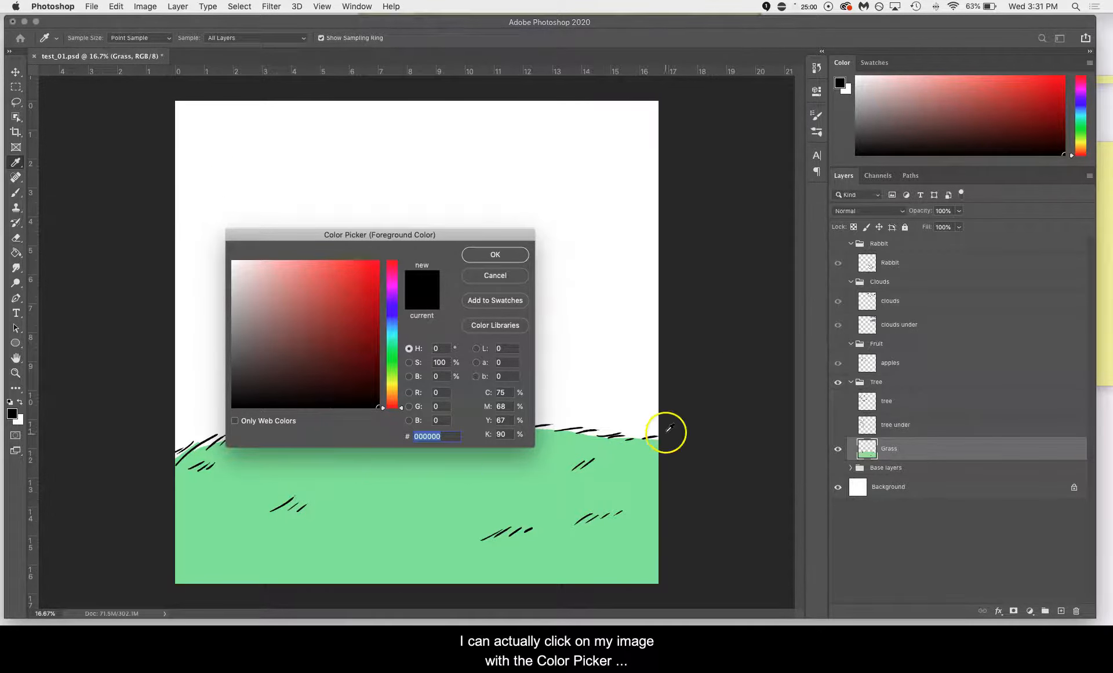
{"action": "left_click", "coordinate": [629, 468]}
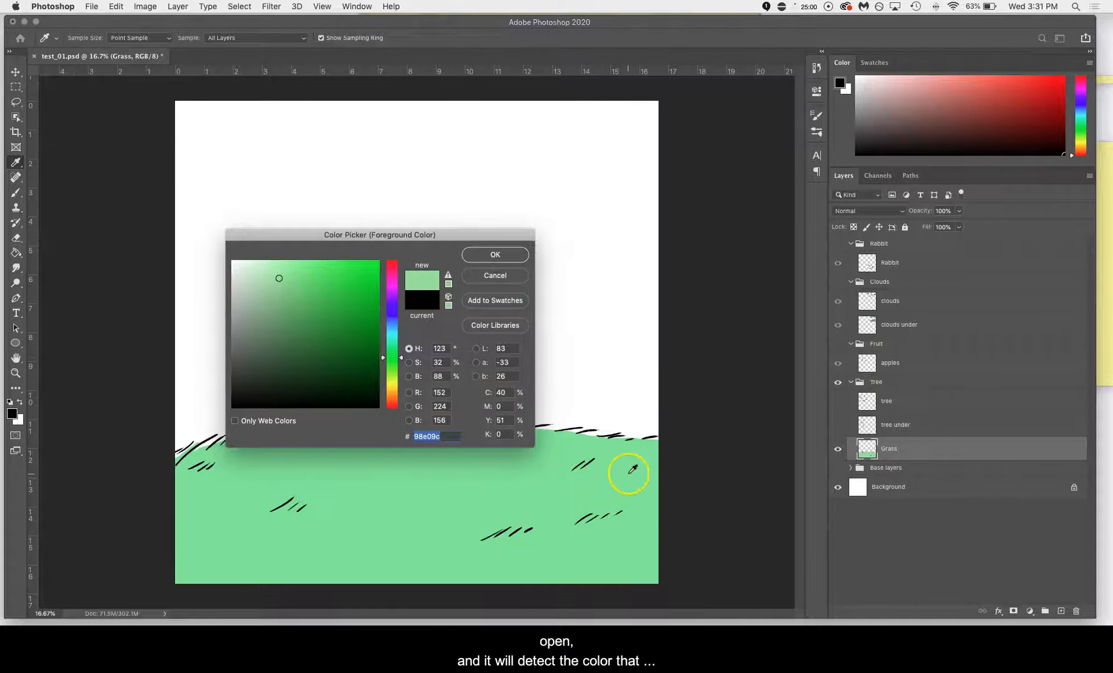
{"action": "left_click", "coordinate": [393, 503]}
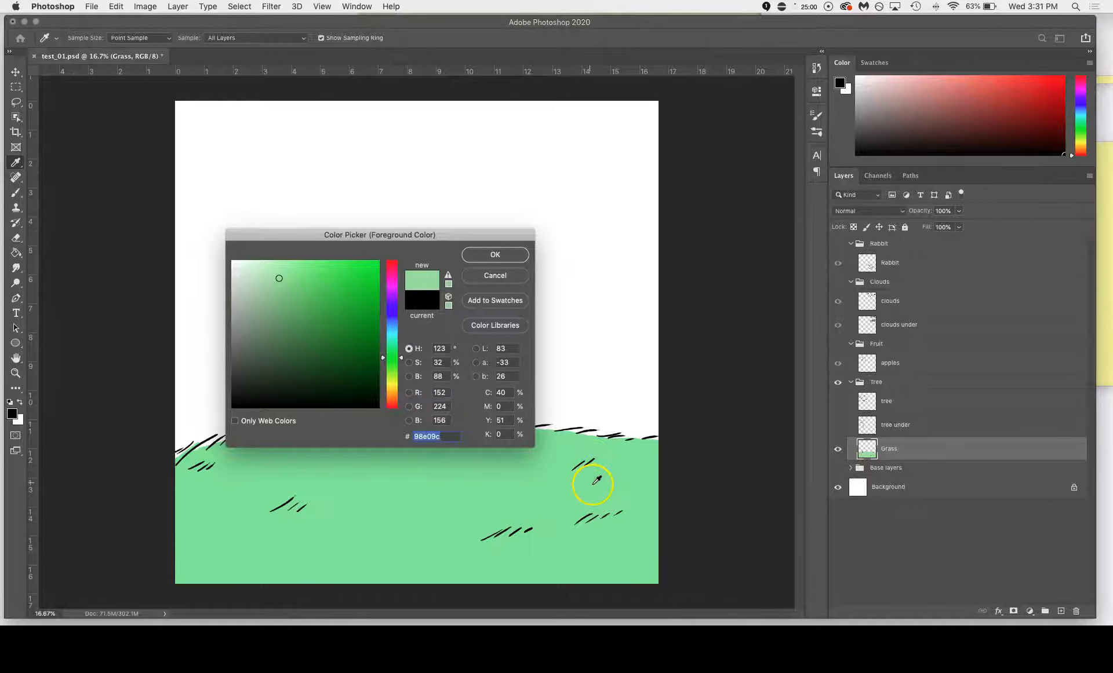
Zoom in and out on the canvas repeatedly while the Color Picker is open, finishing at 50%.
{"action": "key", "text": "super+equal"}
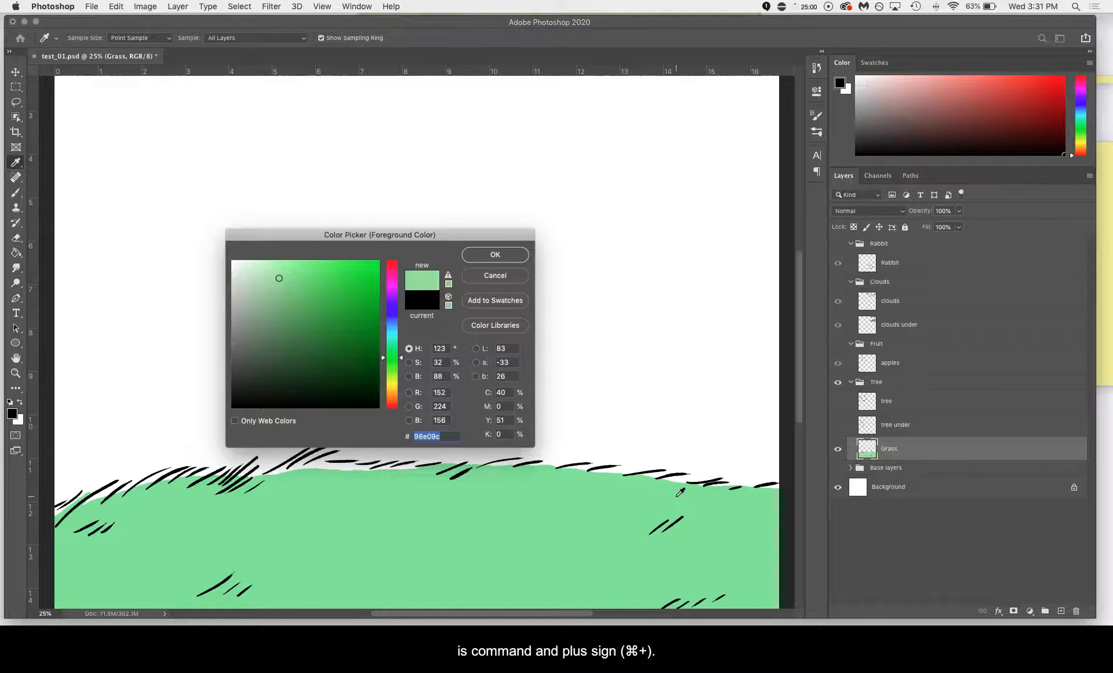
{"action": "key", "text": "super+plus"}
{"action": "key", "text": "super+plus"}
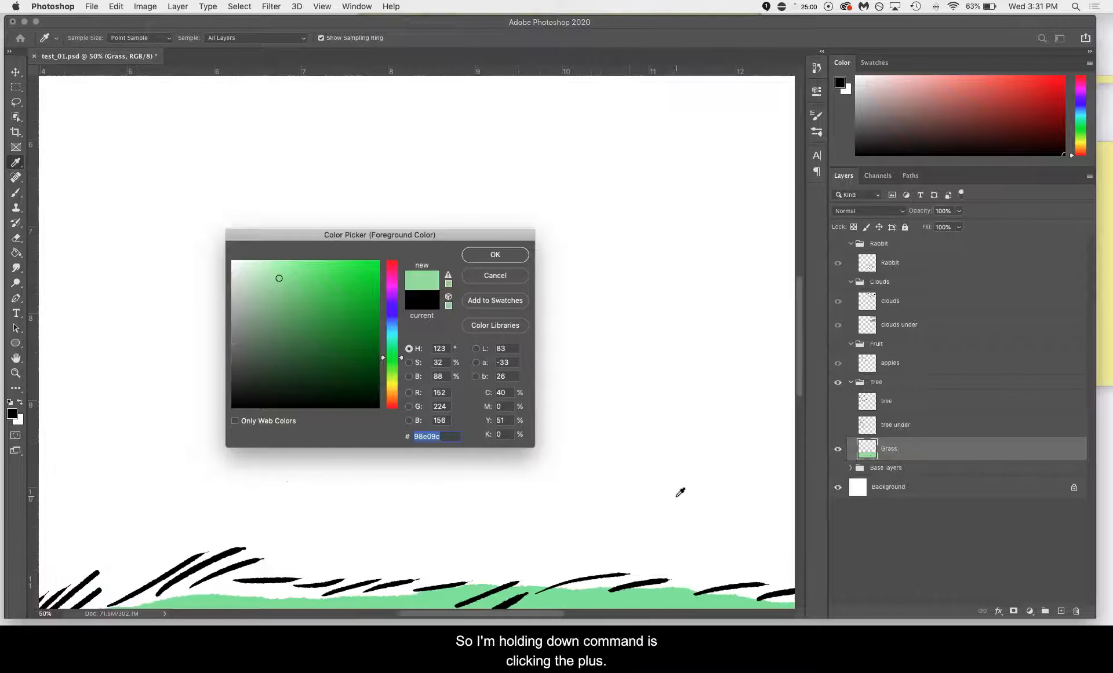
{"action": "key", "text": "super+plus"}
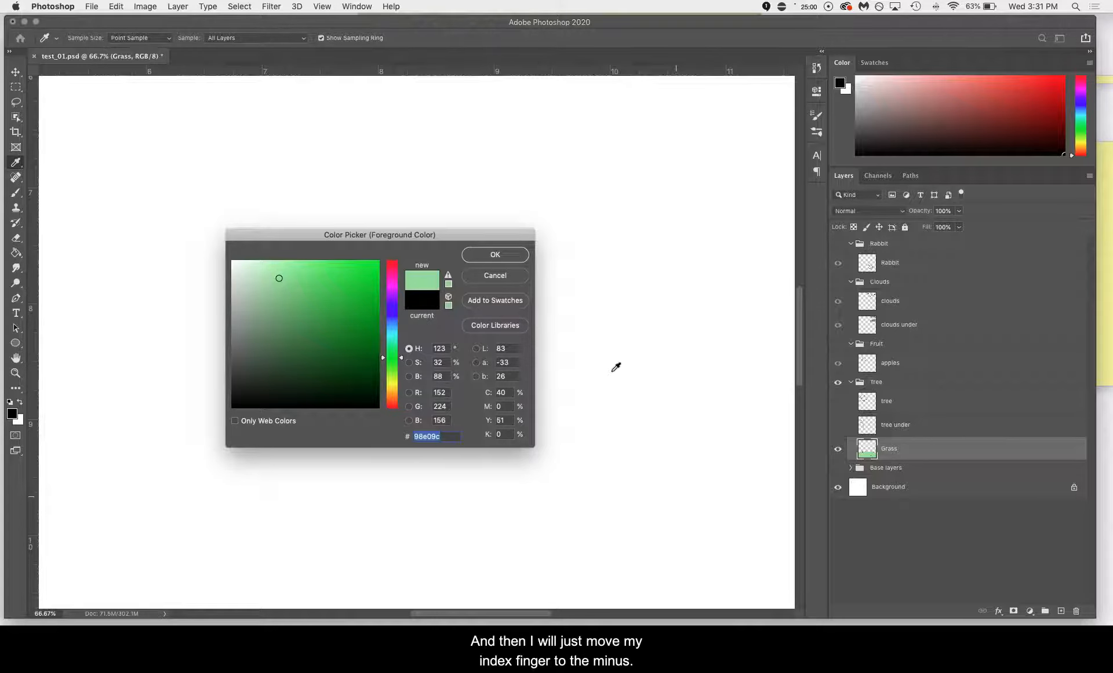
{"action": "key", "text": "super+minus"}
{"action": "key", "text": "super+minus"}
{"action": "key", "text": "super+minus"}
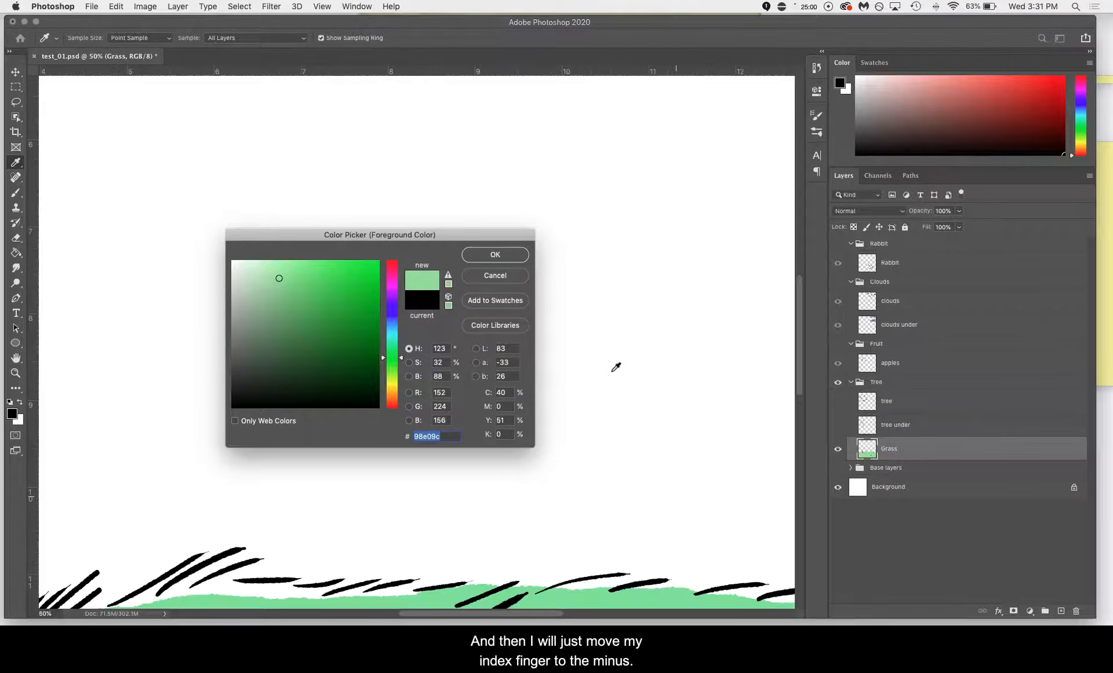
{"action": "key", "text": "super+minus"}
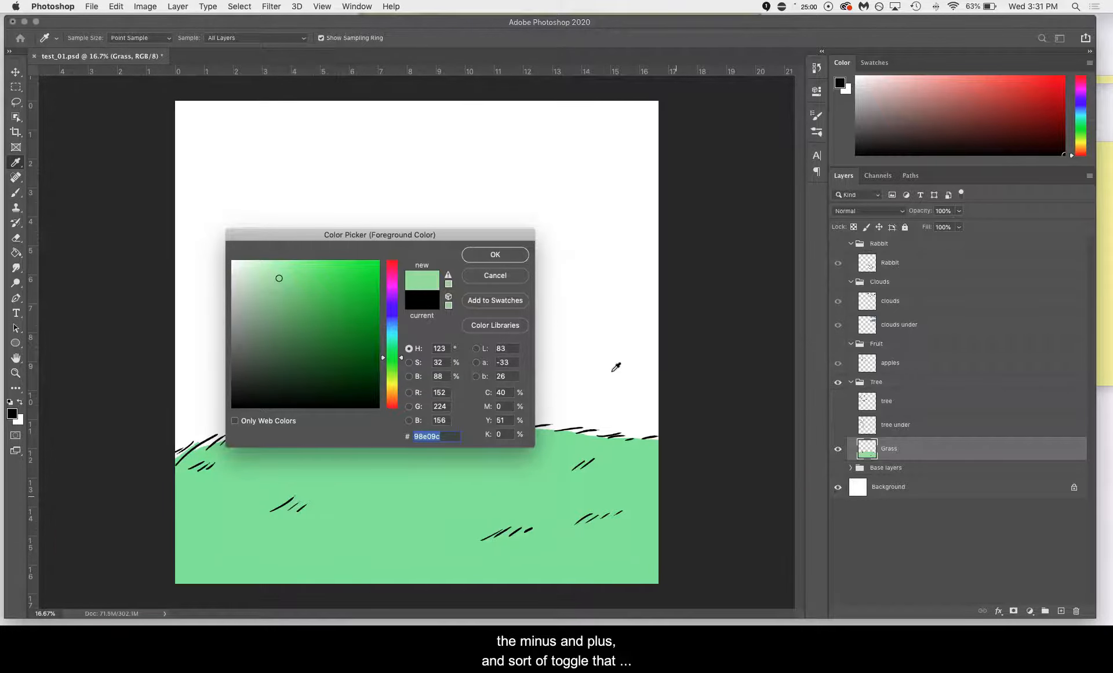
{"action": "key", "text": "super+plus"}
{"action": "key", "text": "super+minus"}
{"action": "key", "text": "super+plus"}
{"action": "key", "text": "super+minus"}
{"action": "key", "text": "super+plus"}
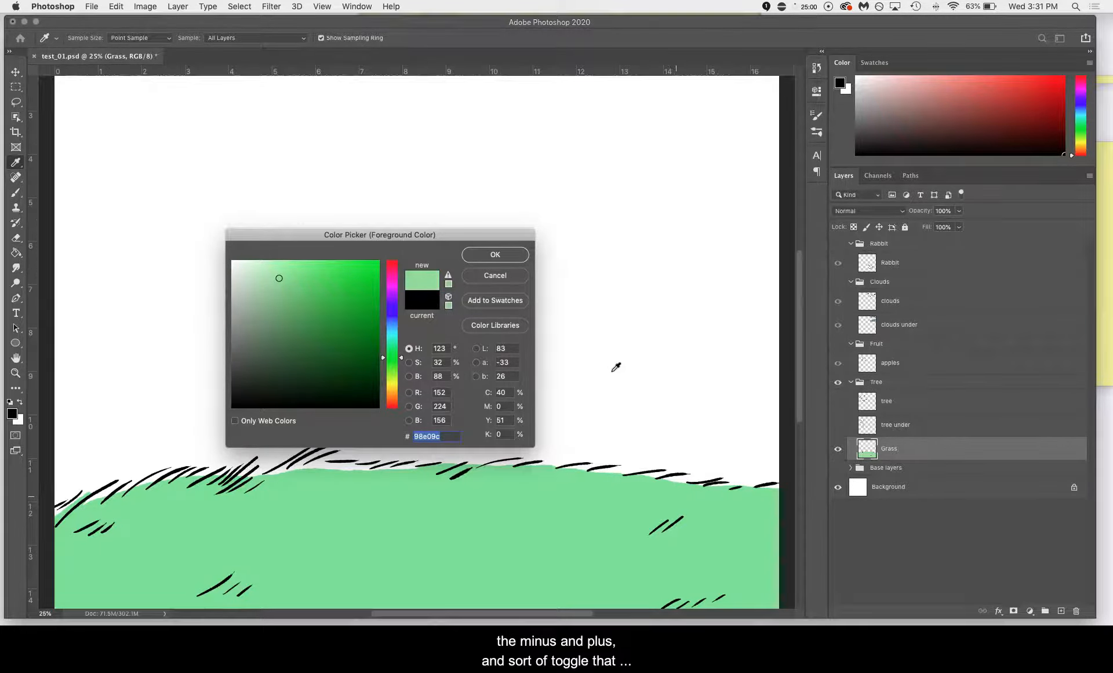
{"action": "key", "text": "super+plus"}
{"action": "key", "text": "super+plus"}
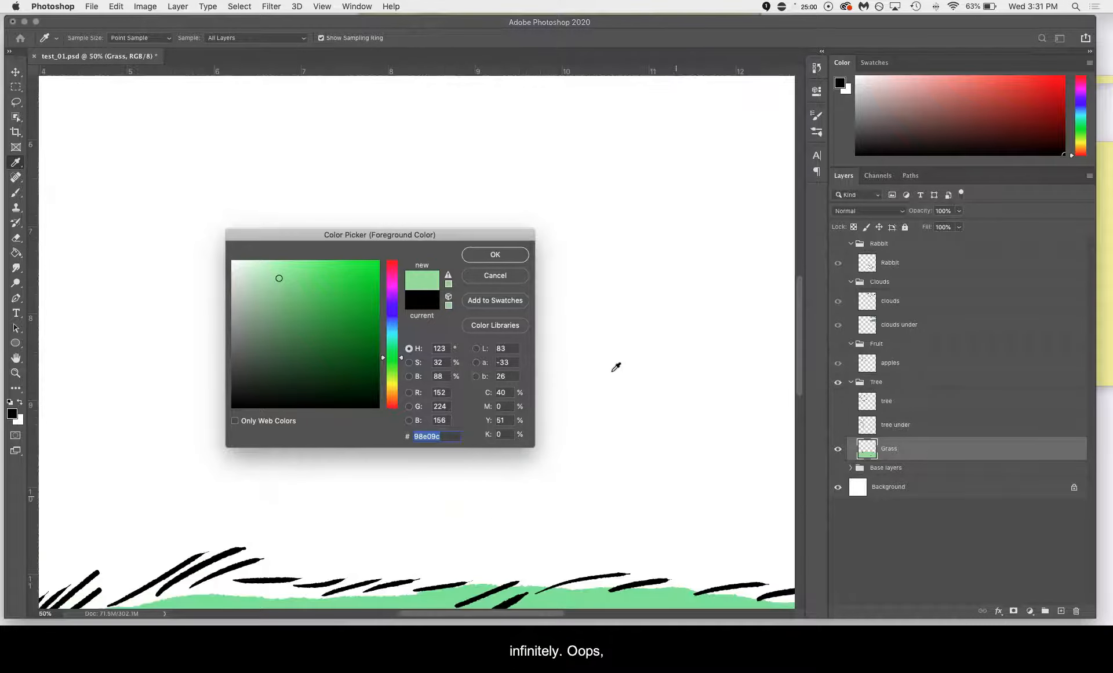
Pan around the zoomed-in canvas with the temporary Hand tool to examine the hill and its grass strokes.
{"action": "left_click_drag", "start_coordinate": [592, 467], "coordinate": [600, 375]}
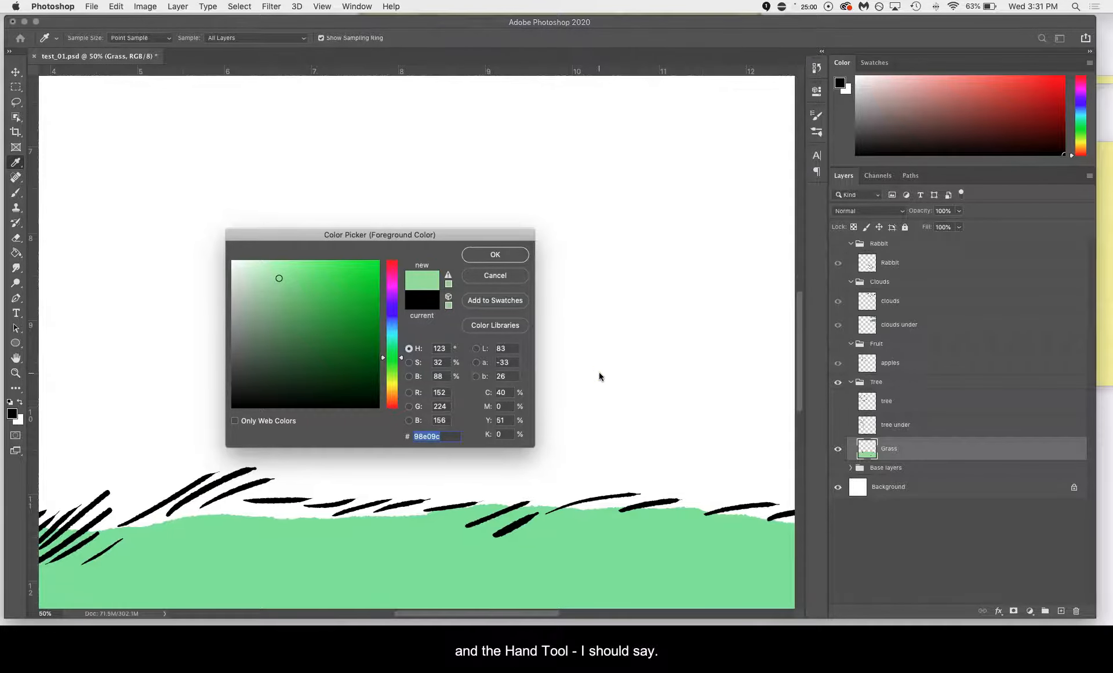
{"action": "key", "text": "space"}
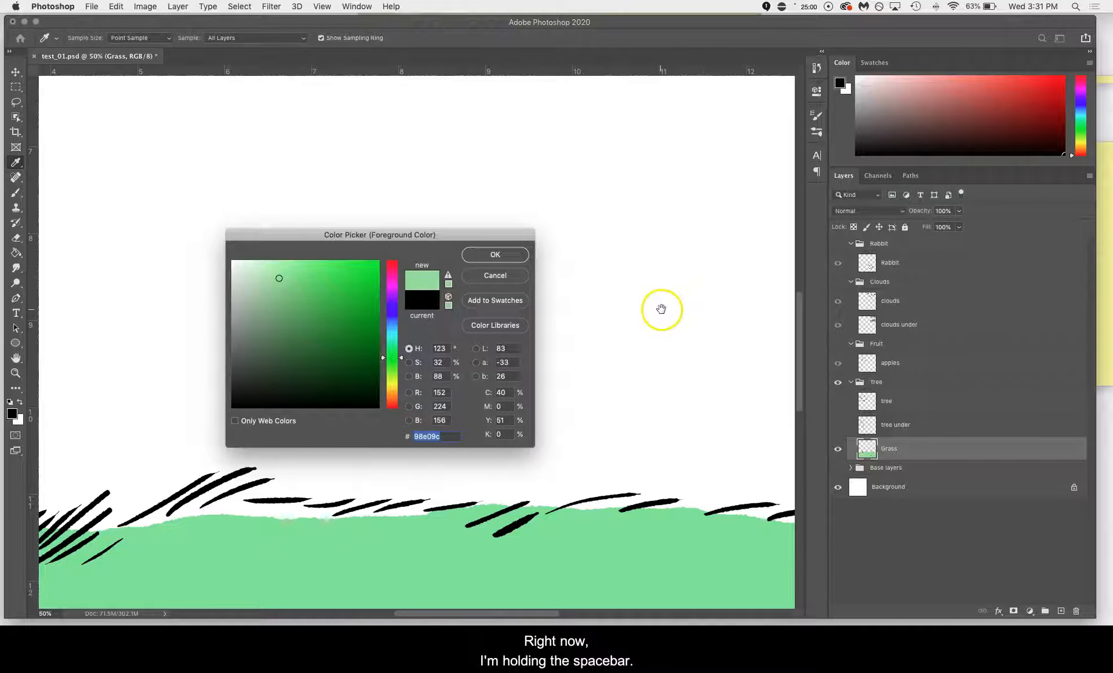
{"action": "key", "text": "space"}
{"action": "key", "text": "space"}
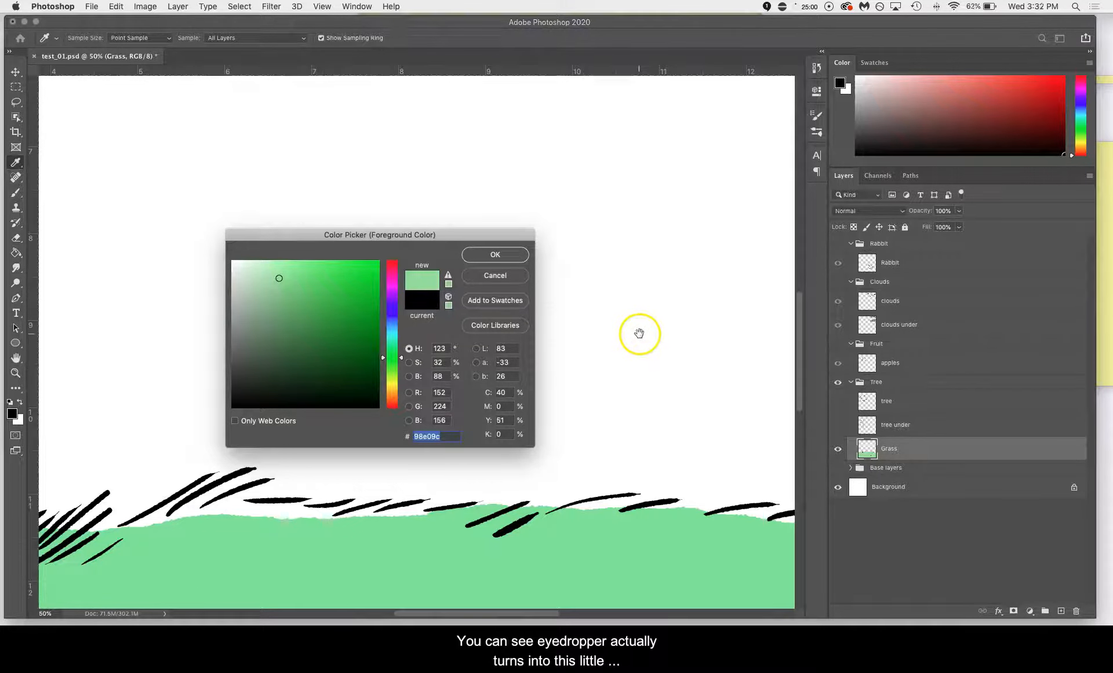
{"action": "key", "text": "space"}
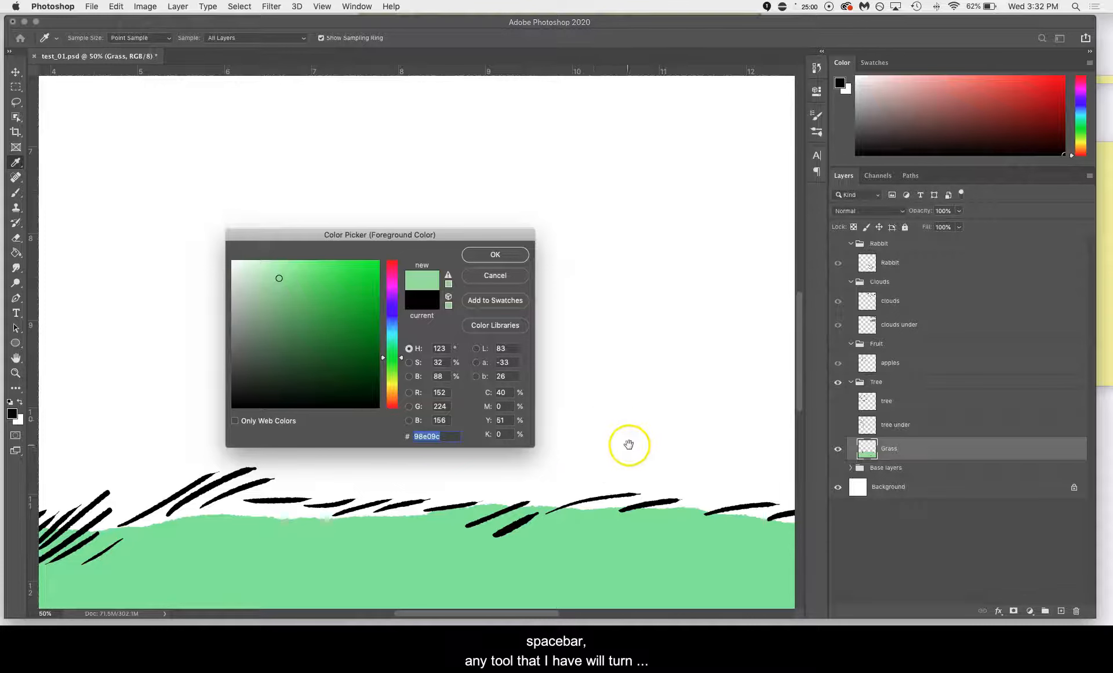
{"action": "key", "text": "space"}
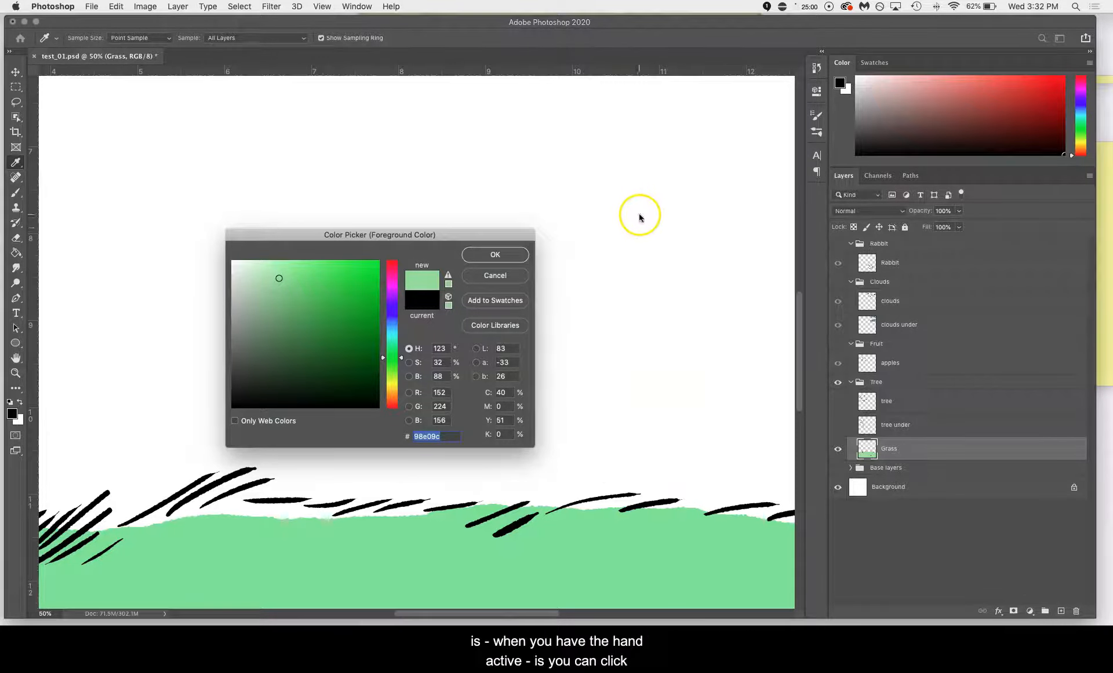
{"action": "left_click_drag", "start_coordinate": [625, 365], "coordinate": [635, 154]}
{"action": "left_click_drag", "start_coordinate": [579, 464], "coordinate": [720, 360]}
{"action": "left_click_drag", "start_coordinate": [367, 502], "coordinate": [589, 477]}
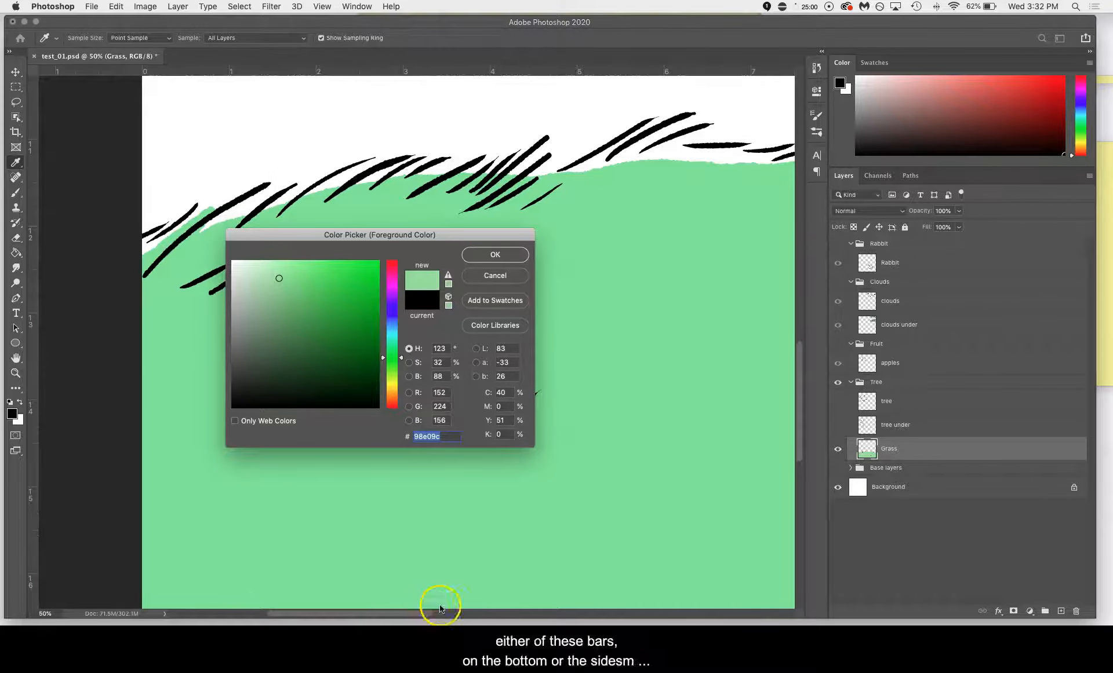
{"action": "mouse_move", "coordinate": [797, 377]}
{"action": "left_mouse_down"}
{"action": "mouse_move", "coordinate": [799, 275]}
{"action": "mouse_move", "coordinate": [811, 284]}
{"action": "mouse_move", "coordinate": [807, 327]}
{"action": "left_mouse_up"}
Bring a thick black grass stroke into view and sample its black, #000000, as the new foreground color.
{"action": "left_click_drag", "start_coordinate": [713, 355], "coordinate": [739, 454]}
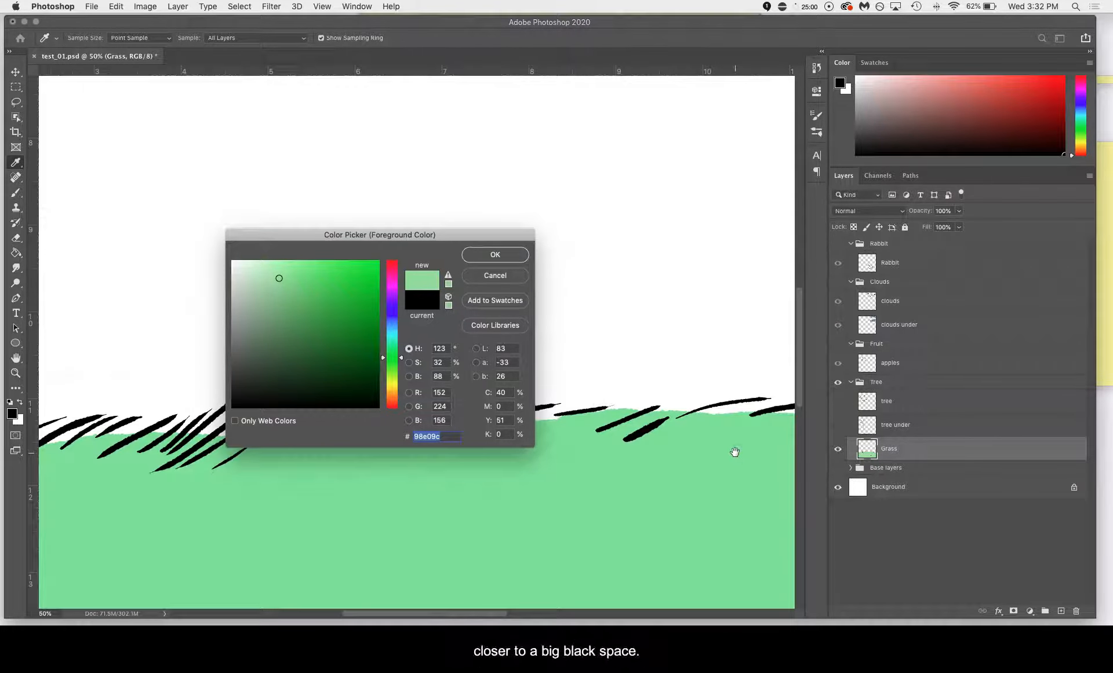
{"action": "left_click", "coordinate": [655, 430]}
{"action": "left_click", "coordinate": [644, 429]}
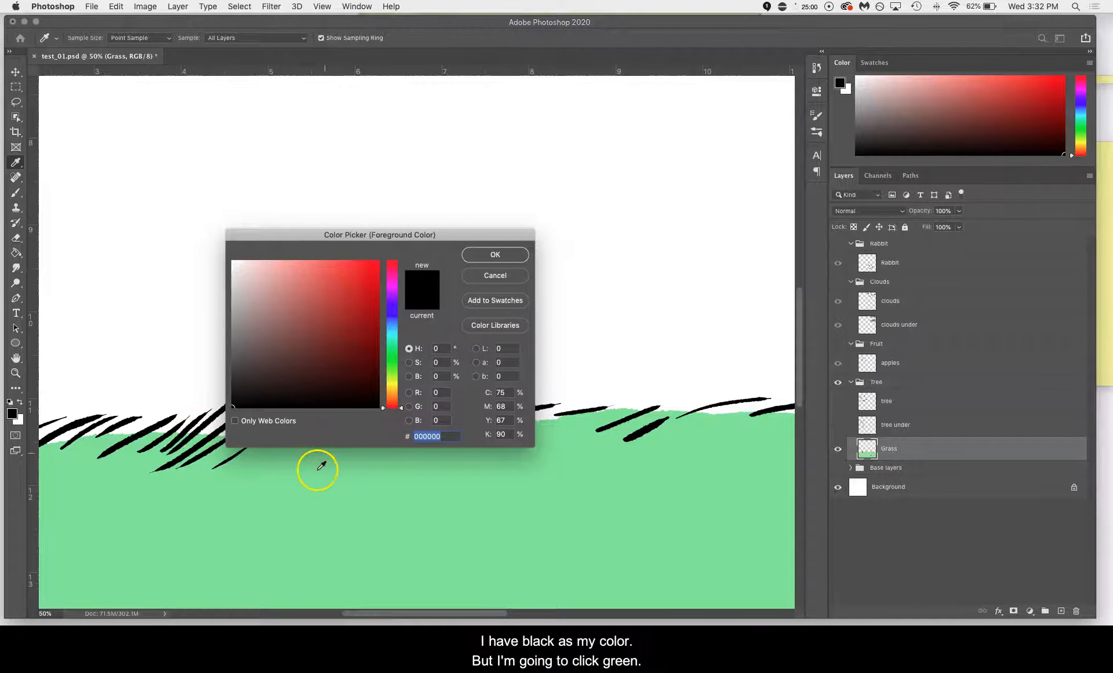
Sample the grass green, #98e09c, for the foreground color and shift its hue and brightness to a light yellow, #eeef80.
{"action": "left_click", "coordinate": [462, 478]}
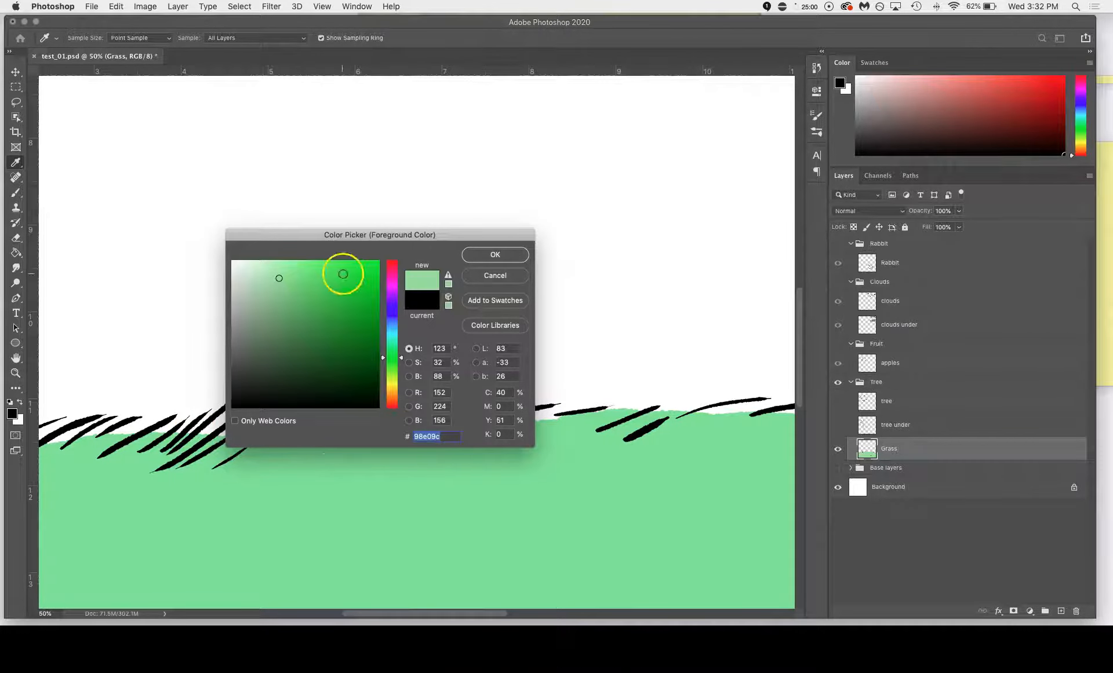
{"action": "left_click", "coordinate": [394, 373]}
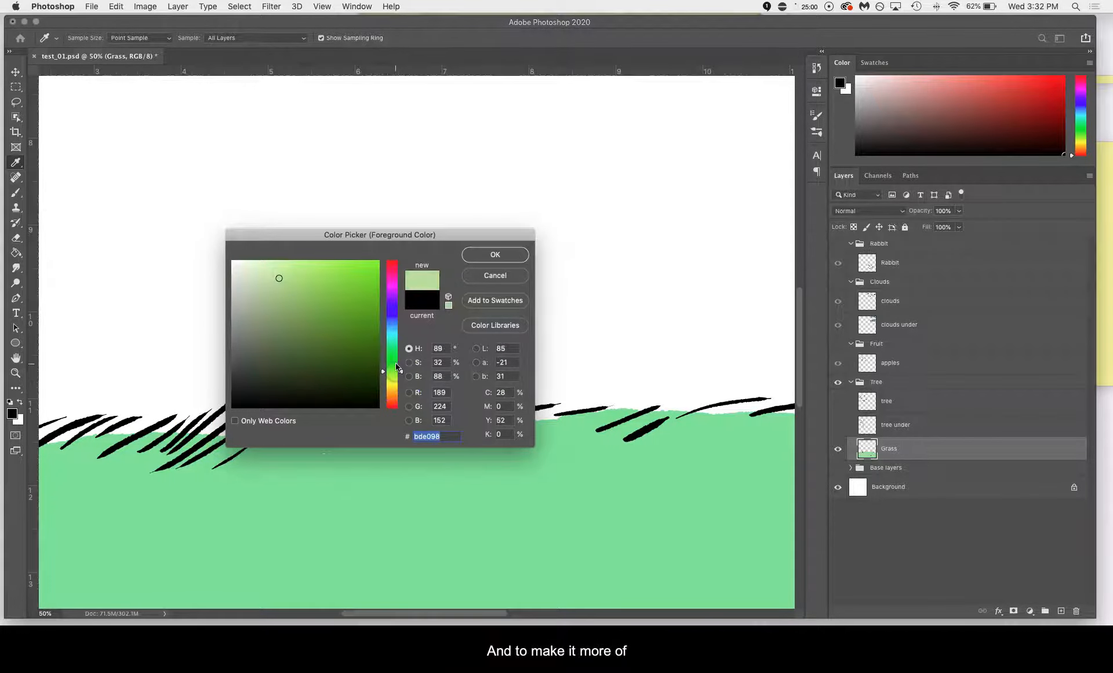
{"action": "left_click", "coordinate": [393, 367]}
{"action": "left_click", "coordinate": [301, 272]}
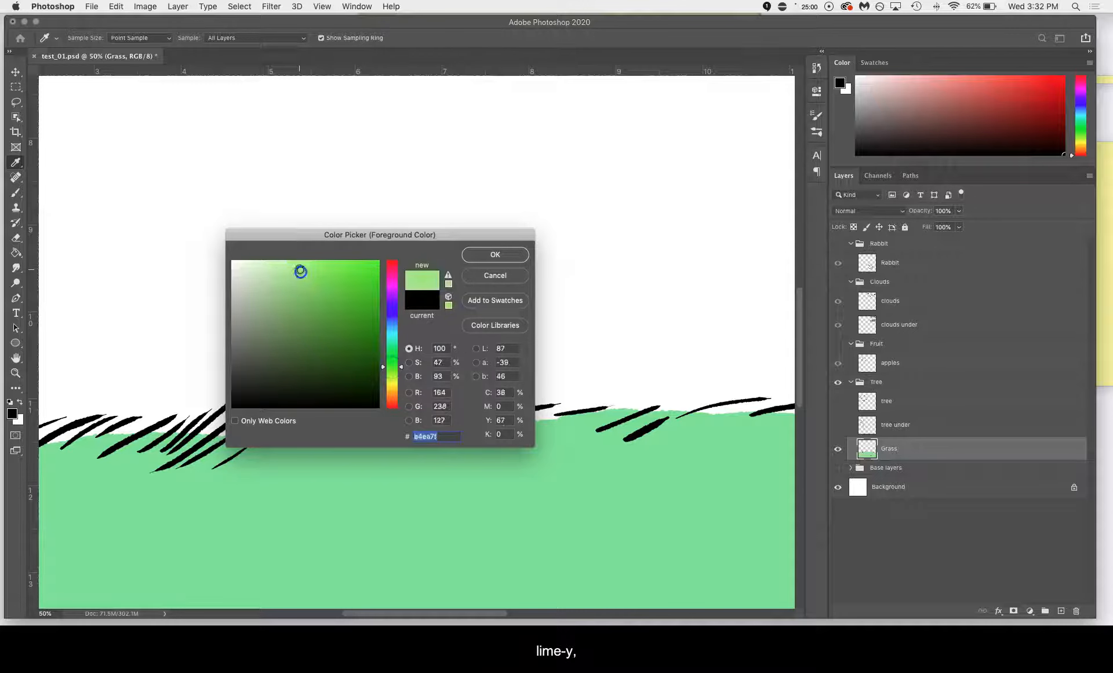
{"action": "left_click", "coordinate": [286, 265]}
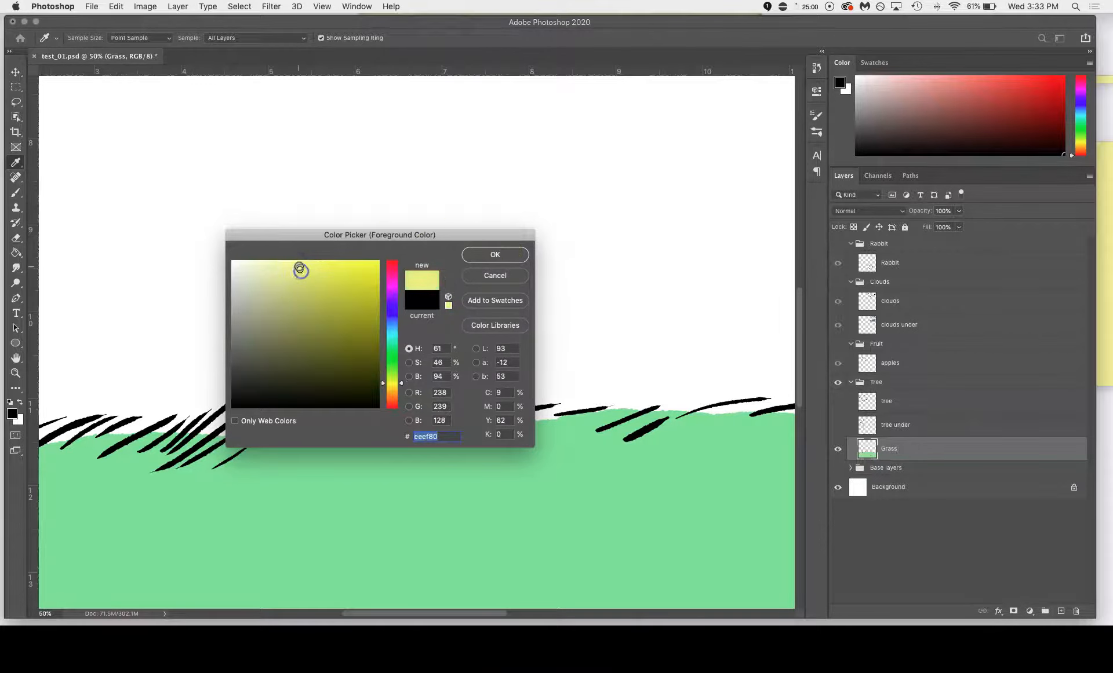
{"action": "left_click", "coordinate": [504, 364]}
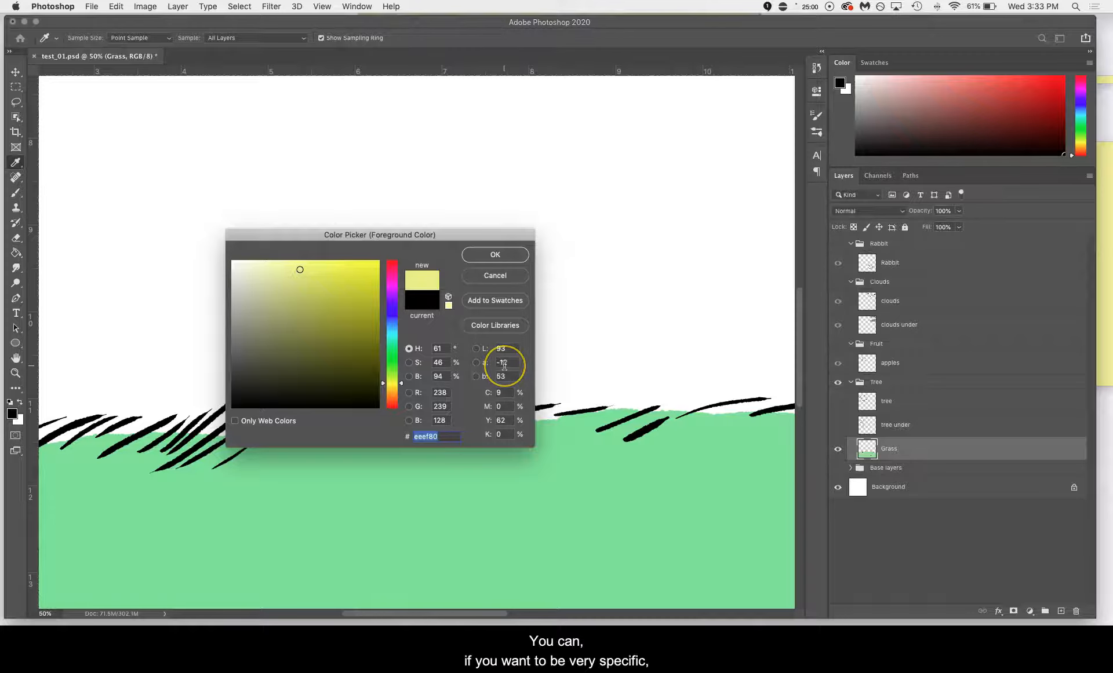
{"action": "left_click", "coordinate": [450, 439]}
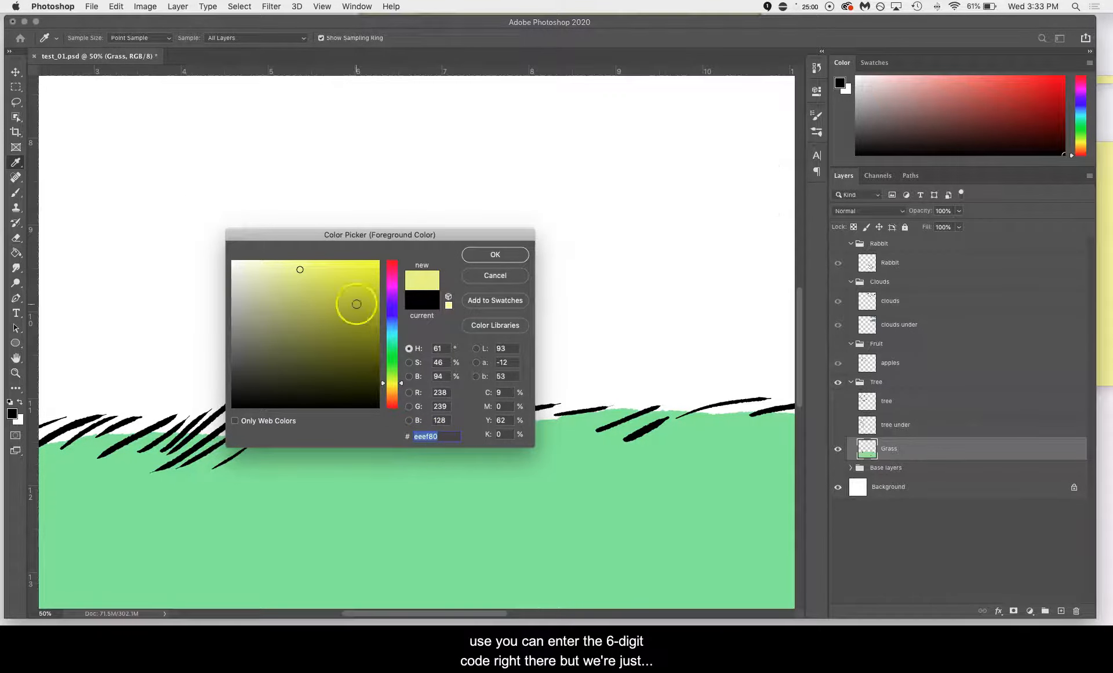
Refine the foreground color to lime green, #d7ec81, and fill the green grass area with the Paint Bucket.
{"action": "left_click", "coordinate": [305, 264]}
{"action": "left_click_drag", "start_coordinate": [304, 264], "coordinate": [298, 271]}
{"action": "left_click_drag", "start_coordinate": [400, 383], "coordinate": [402, 378]}
{"action": "left_click", "coordinate": [495, 256]}
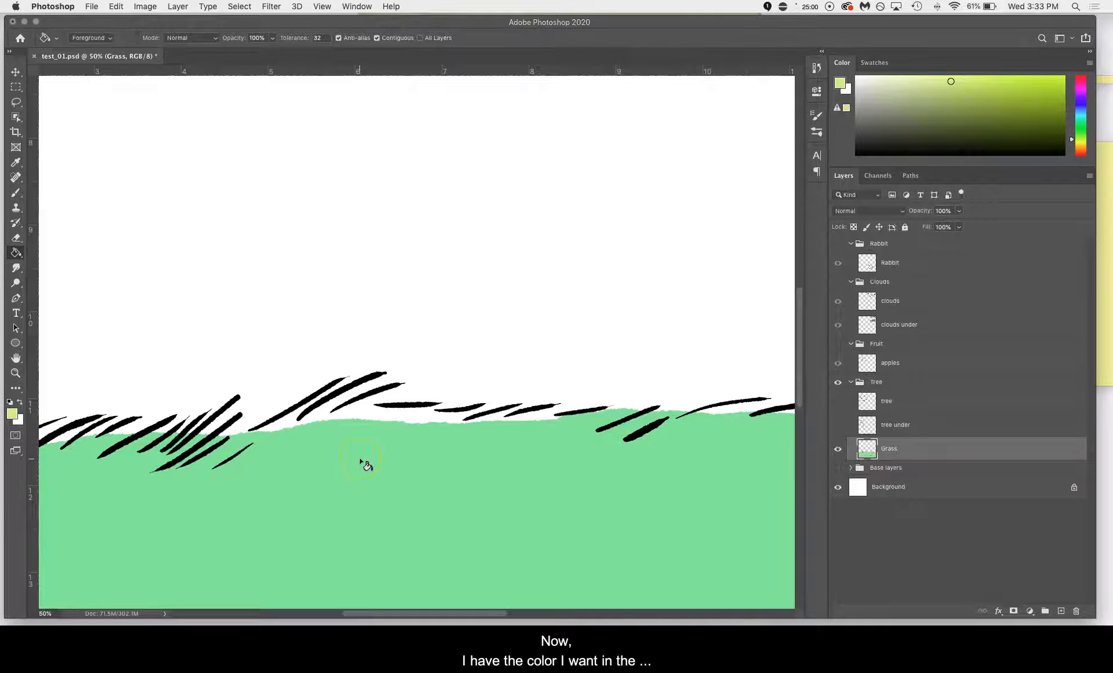
{"action": "left_click", "coordinate": [421, 499]}
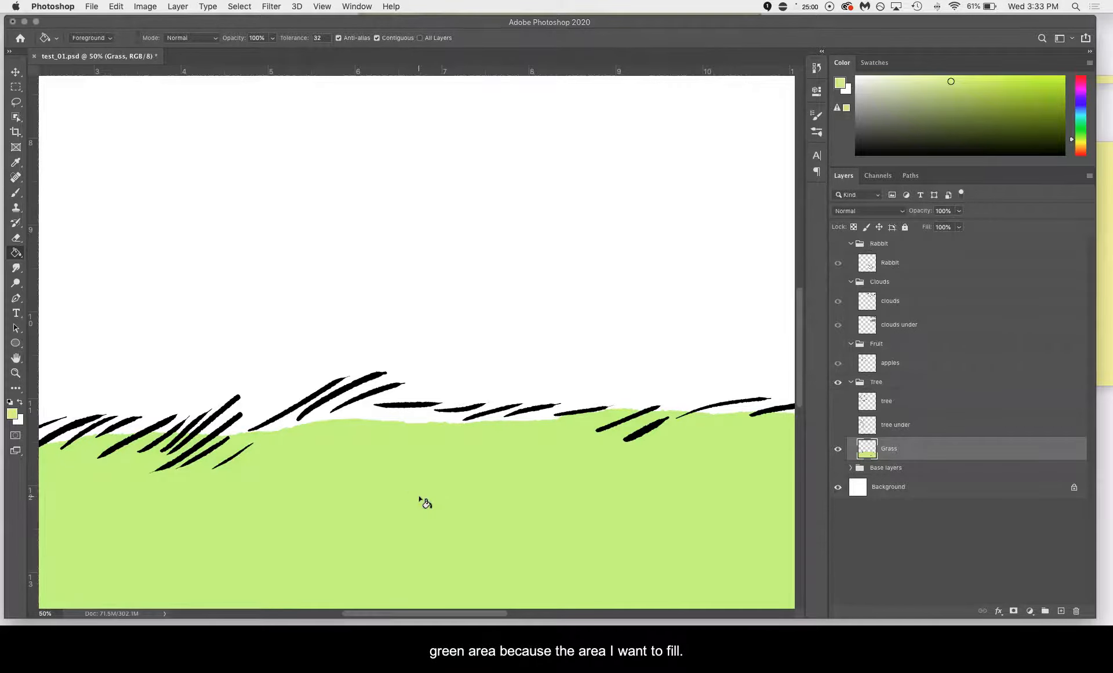
Examine the filled hill and its black grass strokes, first at 25% and then close up at 66.7%.
{"action": "key", "text": "super+minus"}
{"action": "key", "text": "super+minus"}
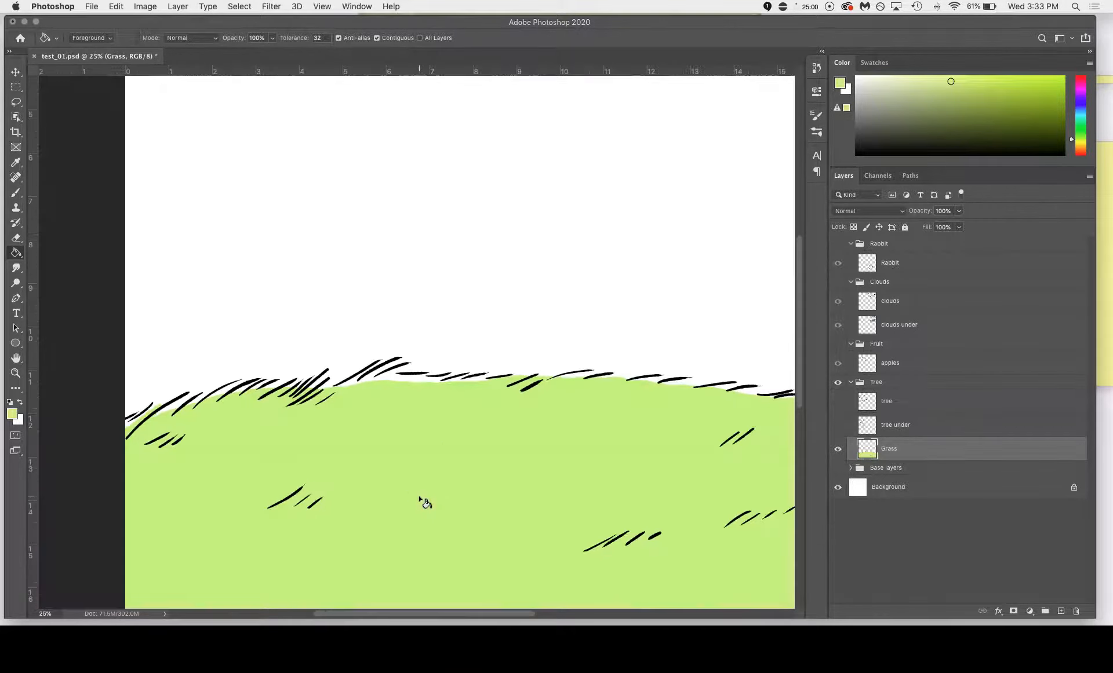
{"action": "left_click_drag", "start_coordinate": [521, 485], "coordinate": [545, 394]}
{"action": "left_click_drag", "start_coordinate": [628, 366], "coordinate": [625, 390]}
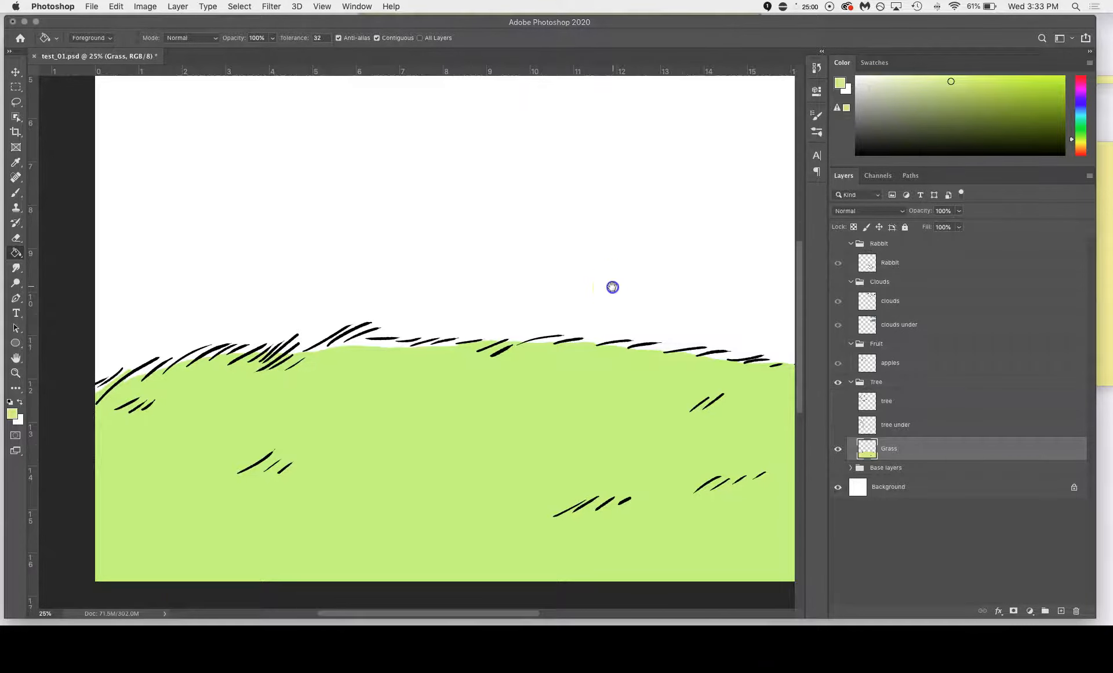
{"action": "left_click_drag", "start_coordinate": [613, 286], "coordinate": [606, 344]}
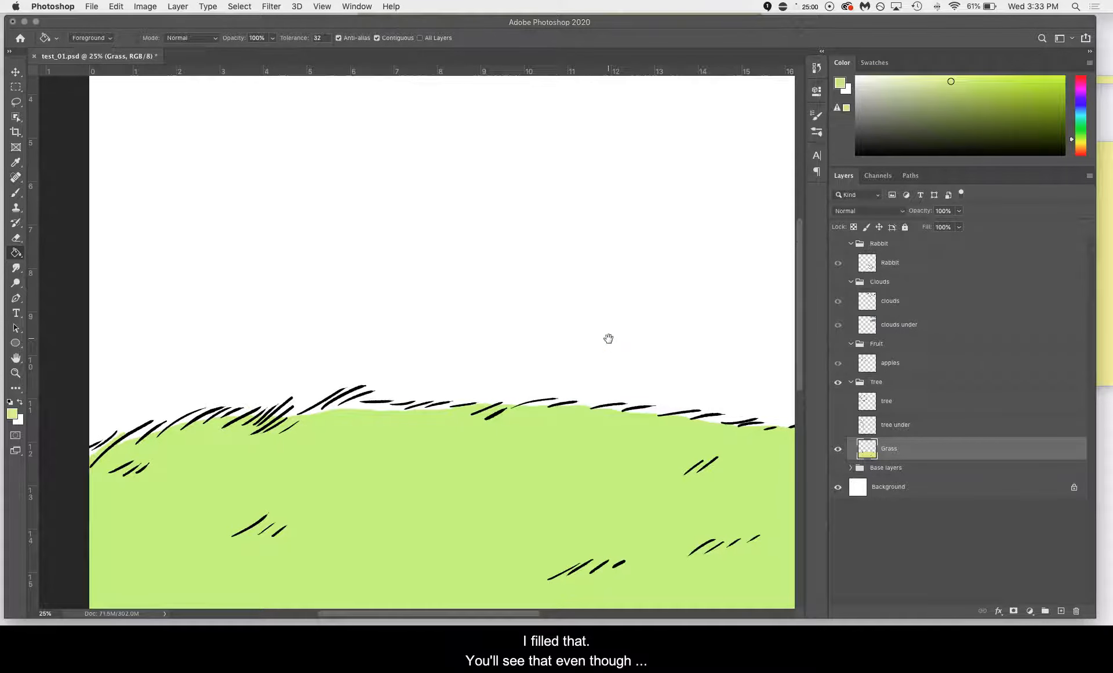
{"action": "key", "text": "super+equal"}
{"action": "key", "text": "super+equal"}
{"action": "key", "text": "super+equal"}
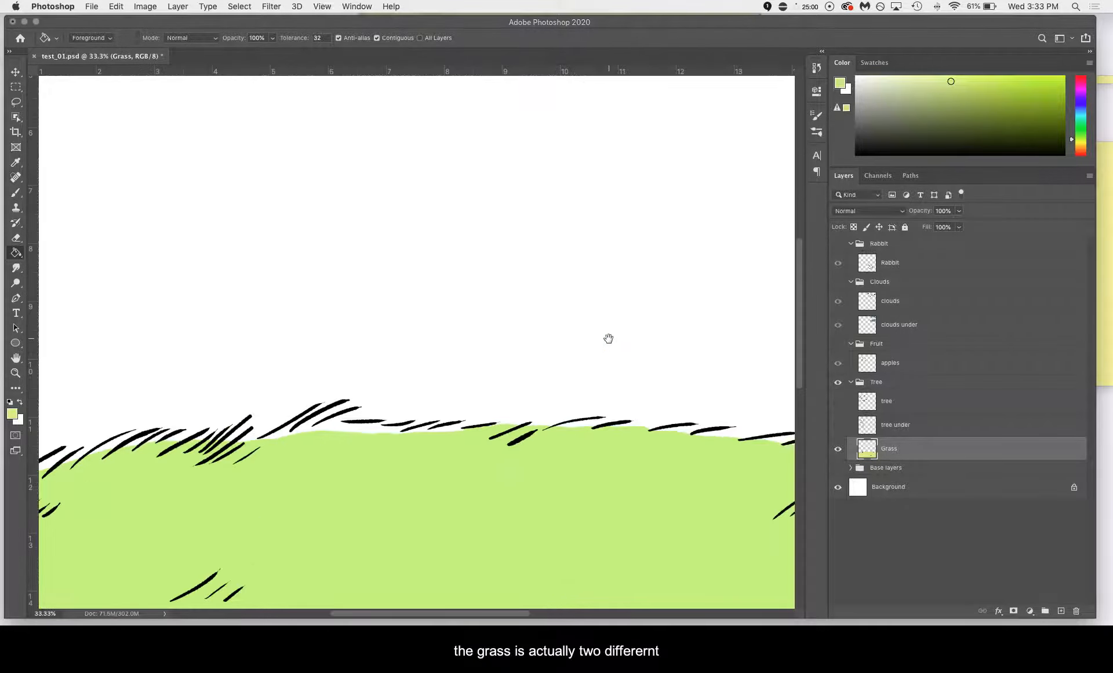
{"action": "left_click_drag", "start_coordinate": [643, 480], "coordinate": [549, 348]}
{"action": "left_click", "coordinate": [489, 432]}
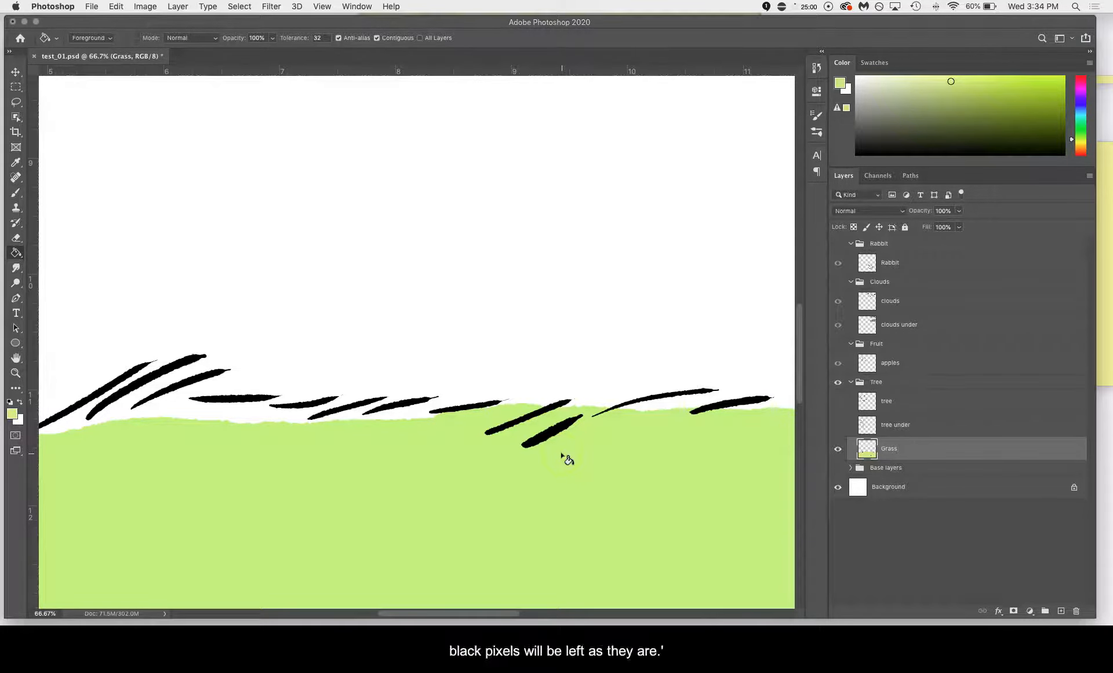
{"action": "left_click_drag", "start_coordinate": [592, 495], "coordinate": [624, 462]}
Set the foreground color to a darker green, #a8c143, and fill the thick black grass stroke on the hill with it.
{"action": "left_click", "coordinate": [11, 414]}
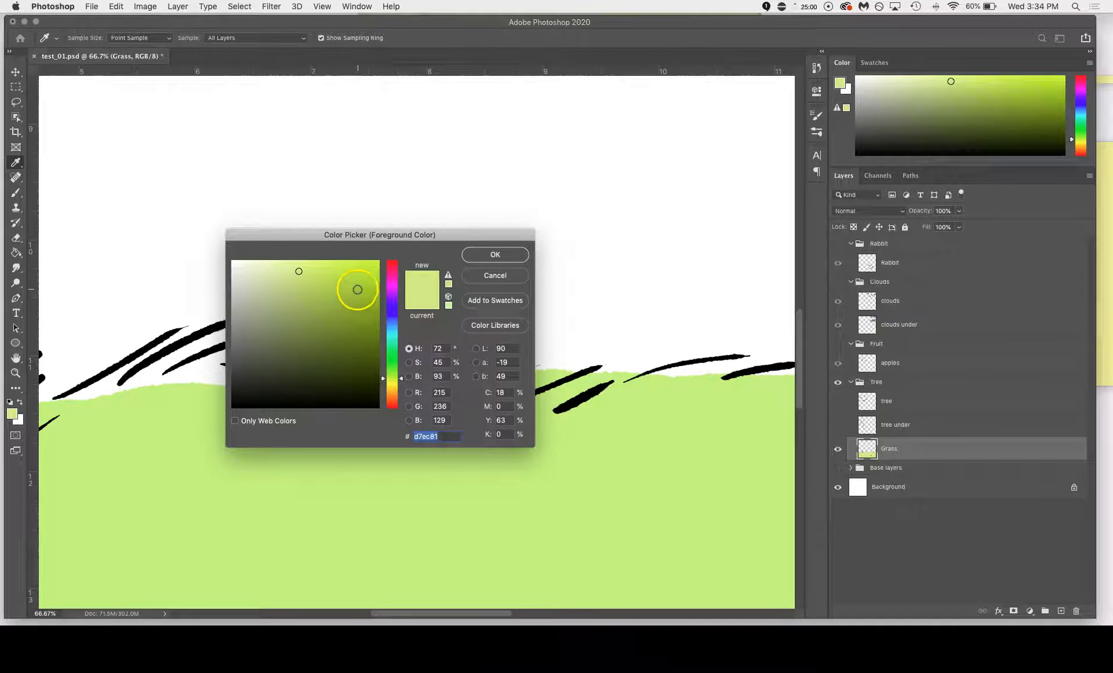
{"action": "left_click", "coordinate": [365, 303]}
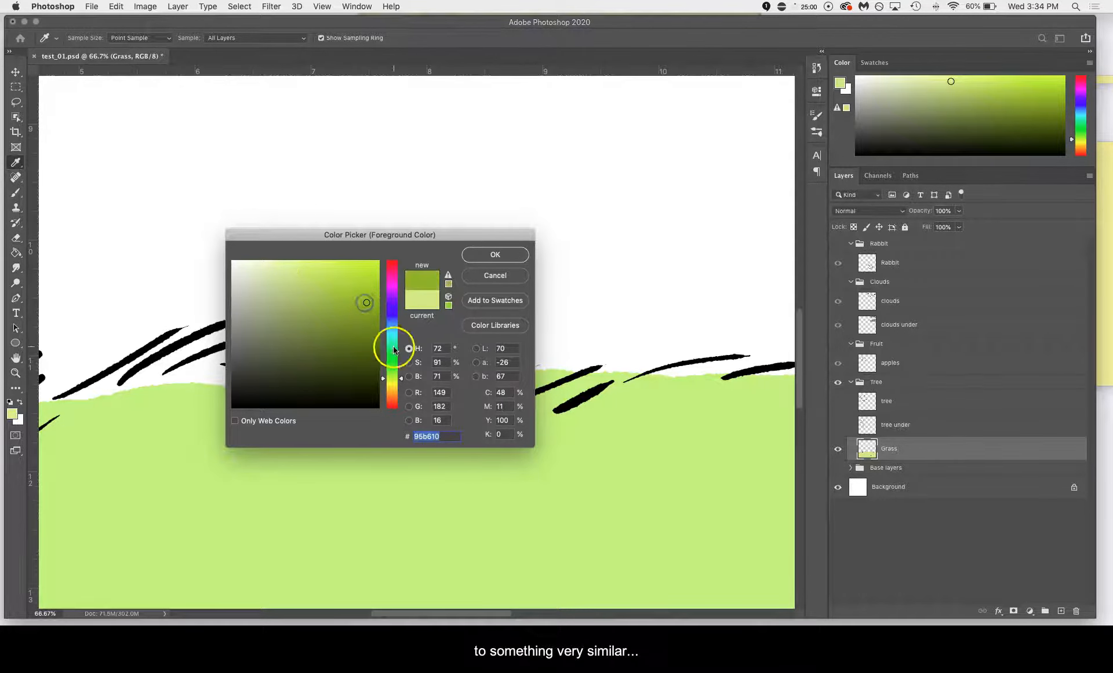
{"action": "mouse_move", "coordinate": [311, 286]}
{"action": "left_mouse_down"}
{"action": "mouse_move", "coordinate": [335, 287]}
{"action": "mouse_move", "coordinate": [328, 296]}
{"action": "left_mouse_up"}
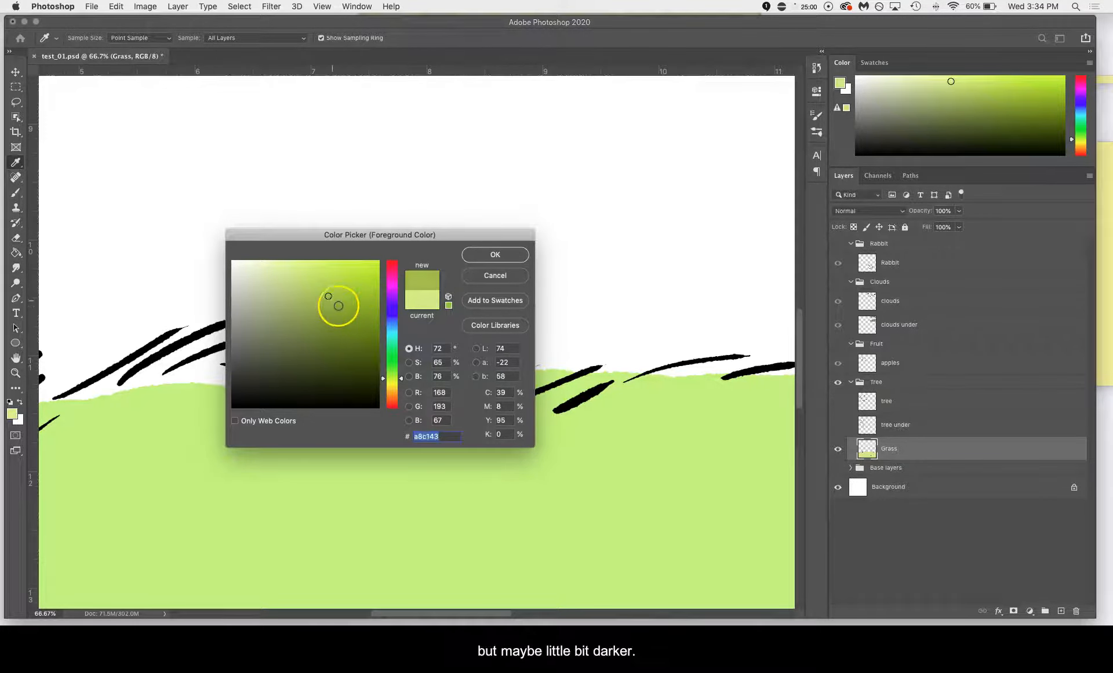
{"action": "left_click", "coordinate": [496, 255]}
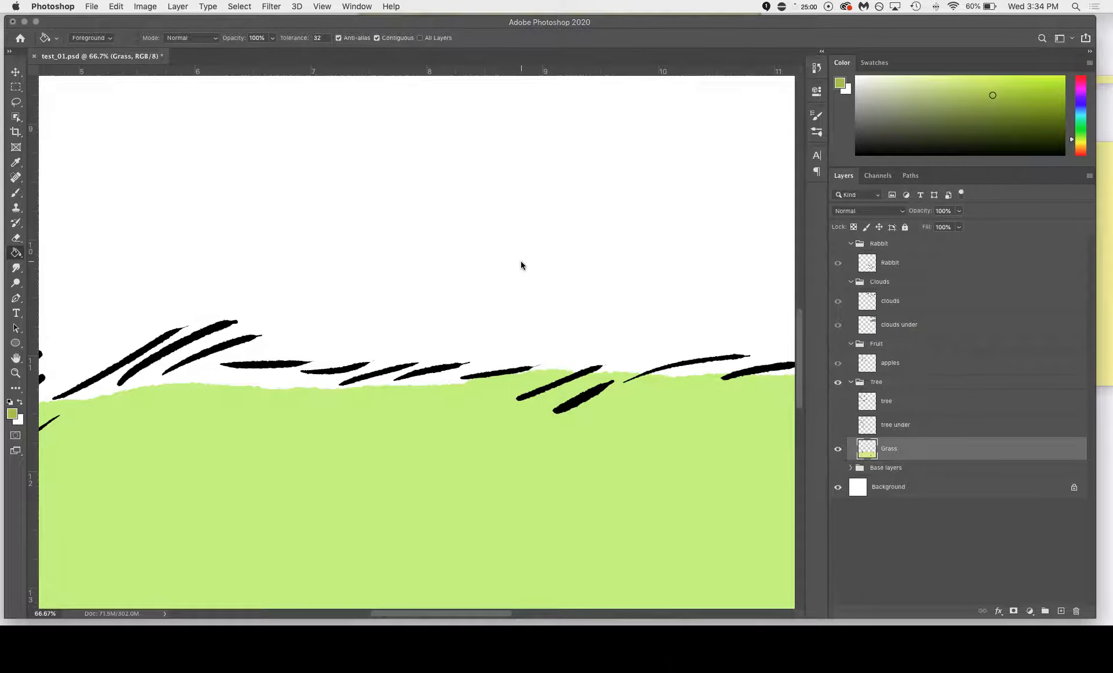
{"action": "left_click", "coordinate": [580, 403]}
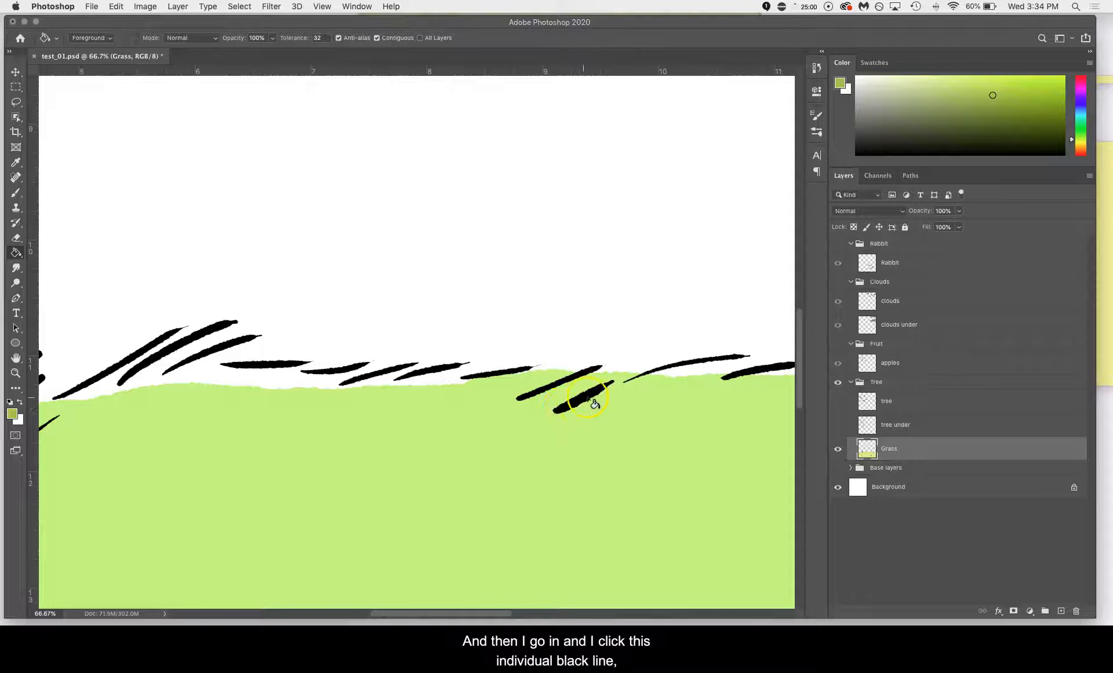
{"action": "left_click", "coordinate": [585, 399]}
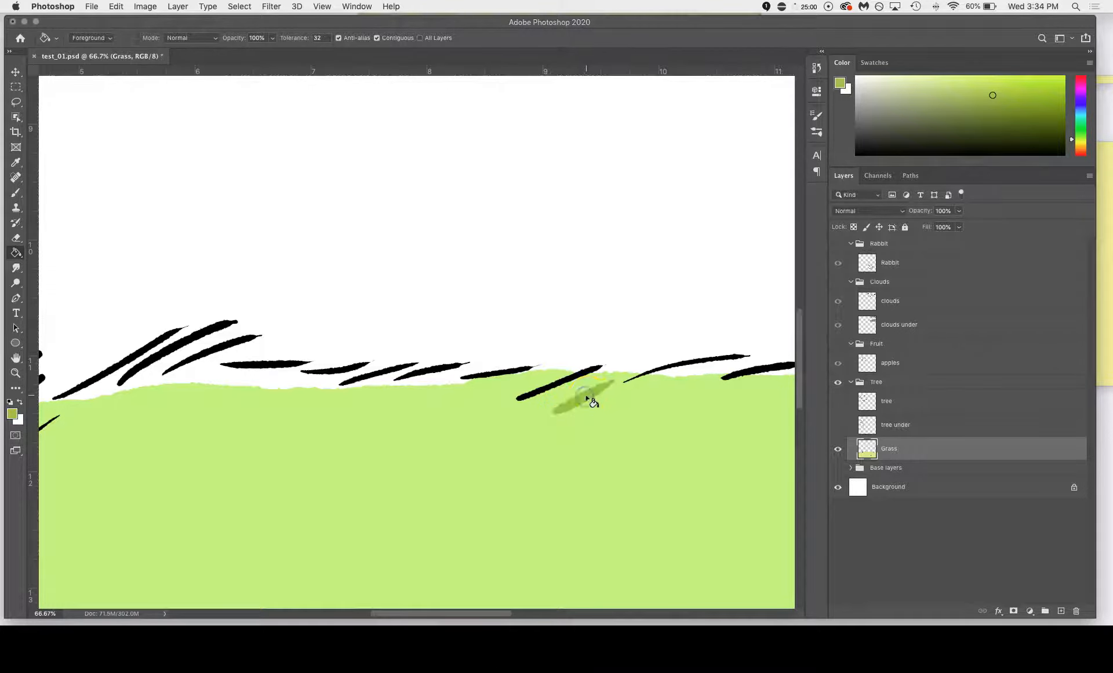
Fill the recolored grass stroke again with the Paint Bucket at 400% zoom to cover the dark pixels along its edge.
{"action": "key", "text": "super+plus"}
{"action": "key", "text": "super+plus"}
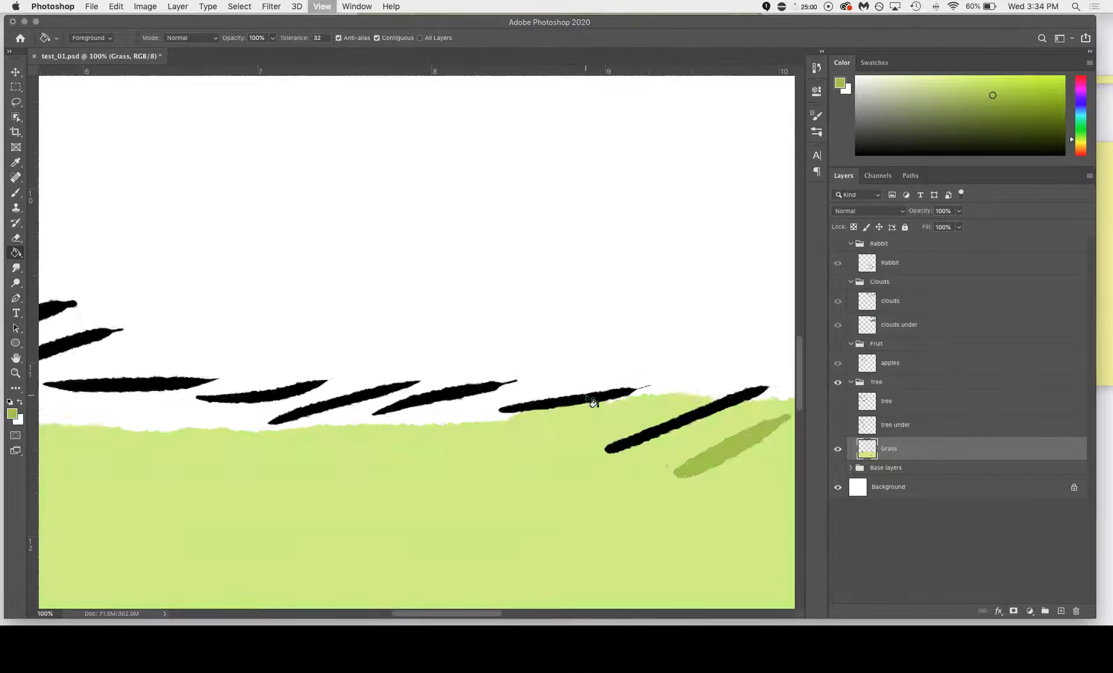
{"action": "mouse_move", "coordinate": [547, 462]}
{"action": "left_mouse_down"}
{"action": "mouse_move", "coordinate": [469, 469]}
{"action": "mouse_move", "coordinate": [180, 412]}
{"action": "left_mouse_up"}
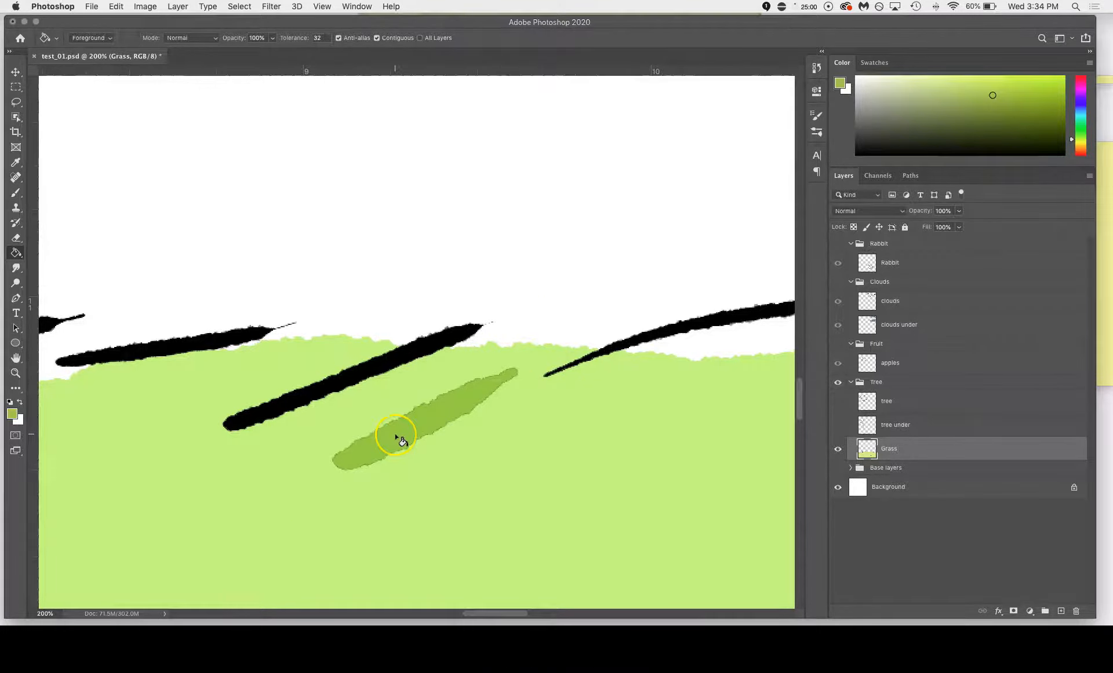
{"action": "key", "text": "super+equal"}
{"action": "left_click_drag", "start_coordinate": [555, 493], "coordinate": [543, 447]}
{"action": "left_click", "coordinate": [418, 467]}
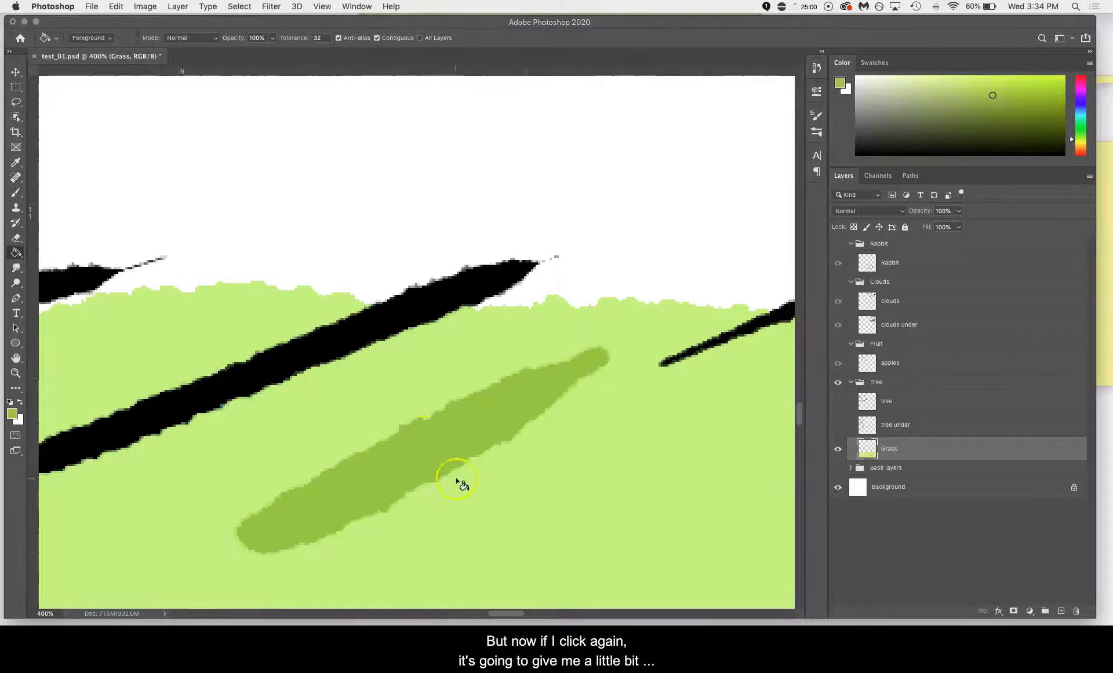
Add a Solid Color fill layer directly above the Background layer, with the whole illustration in view.
{"action": "key", "text": "super+minus"}
{"action": "key", "text": "super+minus"}
{"action": "key", "text": "super+minus"}
{"action": "key", "text": "super+minus"}
{"action": "key", "text": "super+minus"}
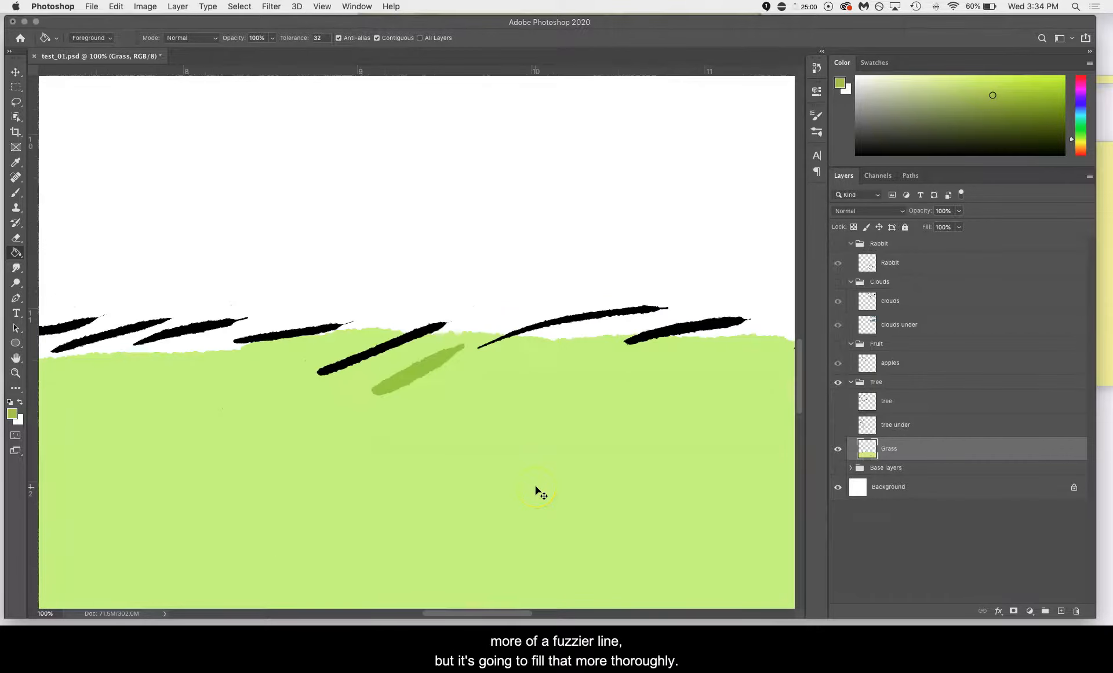
{"action": "key", "text": "super+minus"}
{"action": "key", "text": "super+minus"}
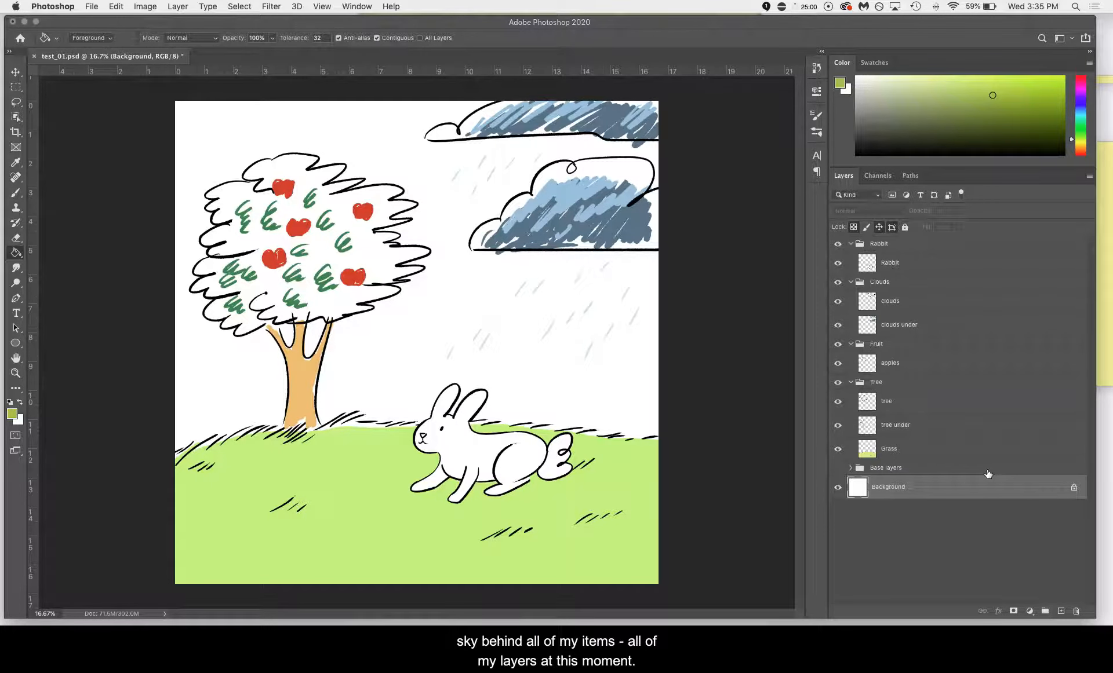
{"action": "left_click", "coordinate": [913, 489]}
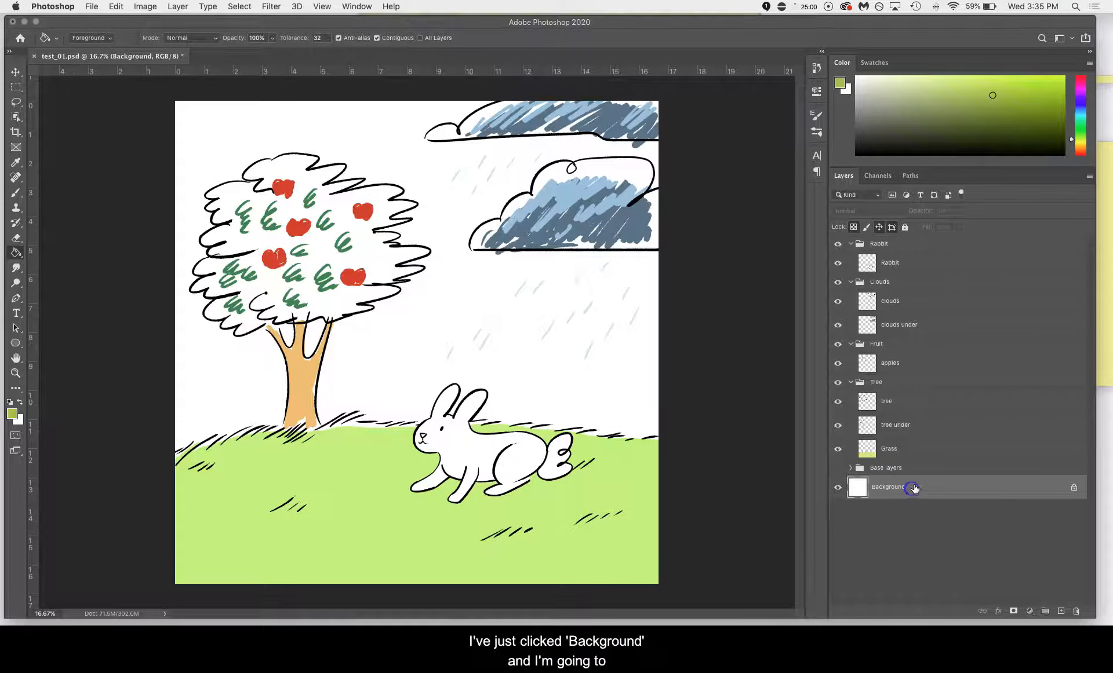
{"action": "left_click", "coordinate": [1029, 613]}
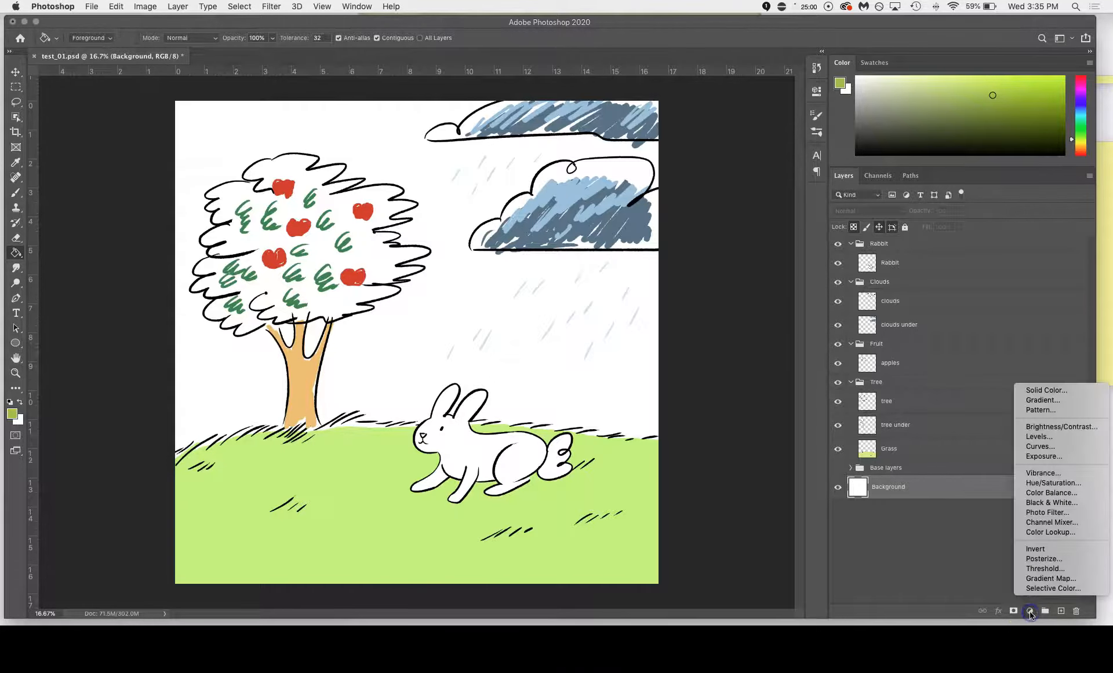
{"action": "left_click", "coordinate": [1050, 390]}
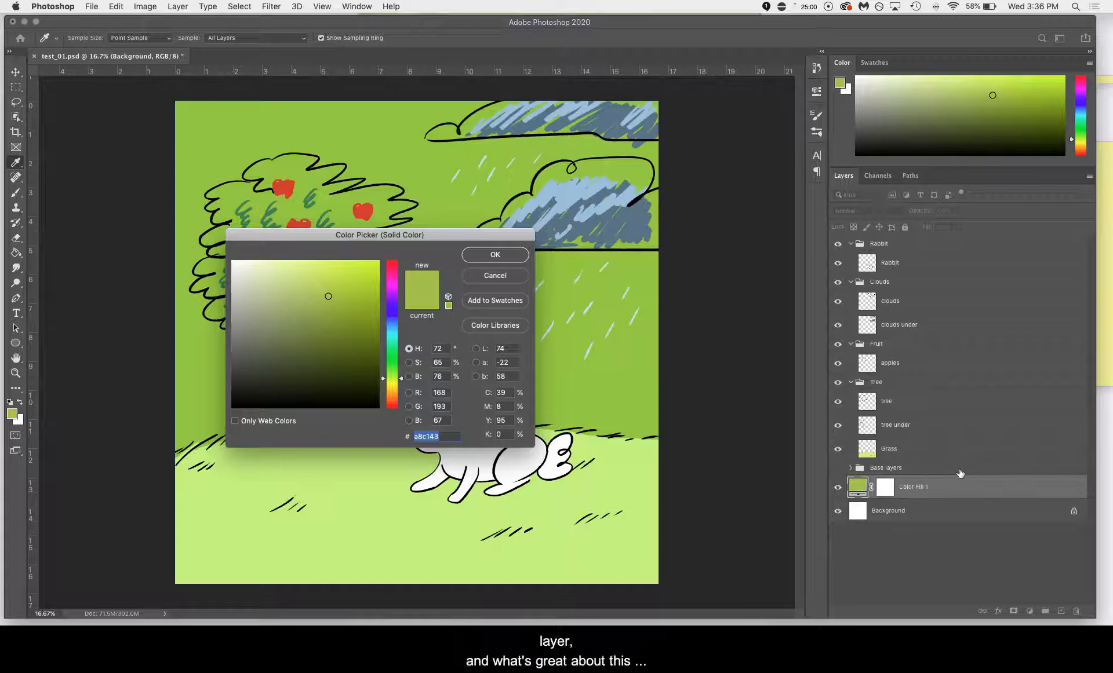
Try several blues for the Solid Color fill and settle on a bright sky blue, #38cde8.
{"action": "left_click", "coordinate": [395, 317]}
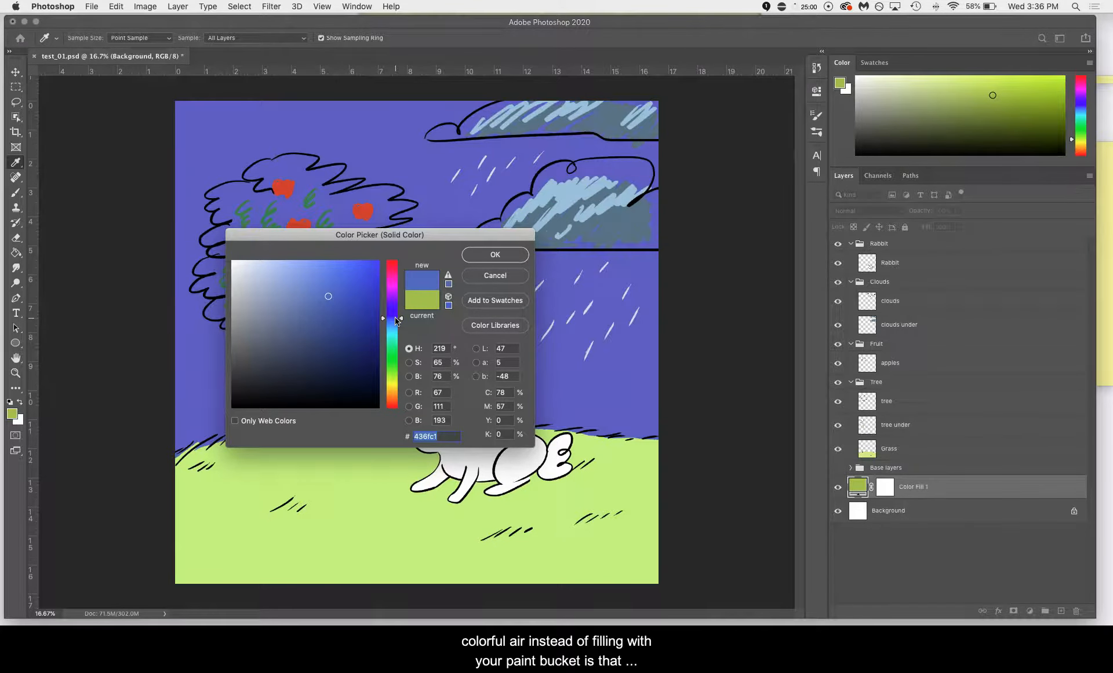
{"action": "left_click", "coordinate": [394, 331]}
{"action": "mouse_move", "coordinate": [350, 285]}
{"action": "left_mouse_down"}
{"action": "mouse_move", "coordinate": [349, 269]}
{"action": "mouse_move", "coordinate": [266, 294]}
{"action": "mouse_move", "coordinate": [291, 373]}
{"action": "mouse_move", "coordinate": [348, 360]}
{"action": "mouse_move", "coordinate": [367, 275]}
{"action": "mouse_move", "coordinate": [271, 286]}
{"action": "mouse_move", "coordinate": [293, 380]}
{"action": "mouse_move", "coordinate": [323, 281]}
{"action": "mouse_move", "coordinate": [268, 349]}
{"action": "mouse_move", "coordinate": [348, 336]}
{"action": "left_mouse_up"}
{"action": "left_click", "coordinate": [398, 331]}
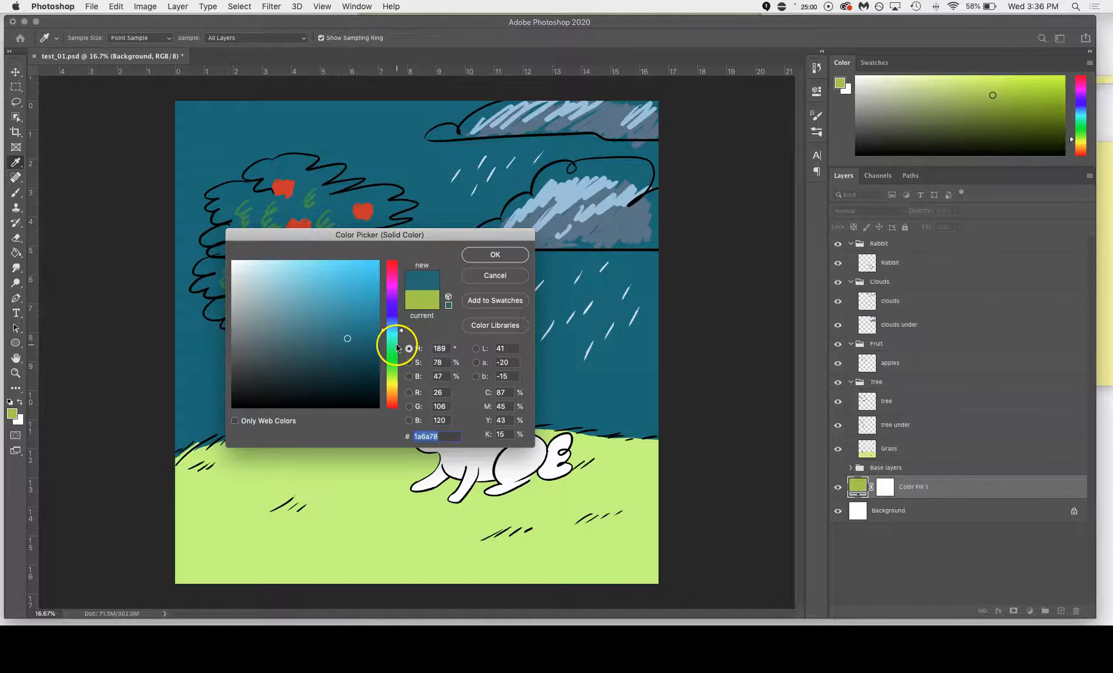
{"action": "left_click", "coordinate": [356, 278]}
{"action": "left_click", "coordinate": [354, 289]}
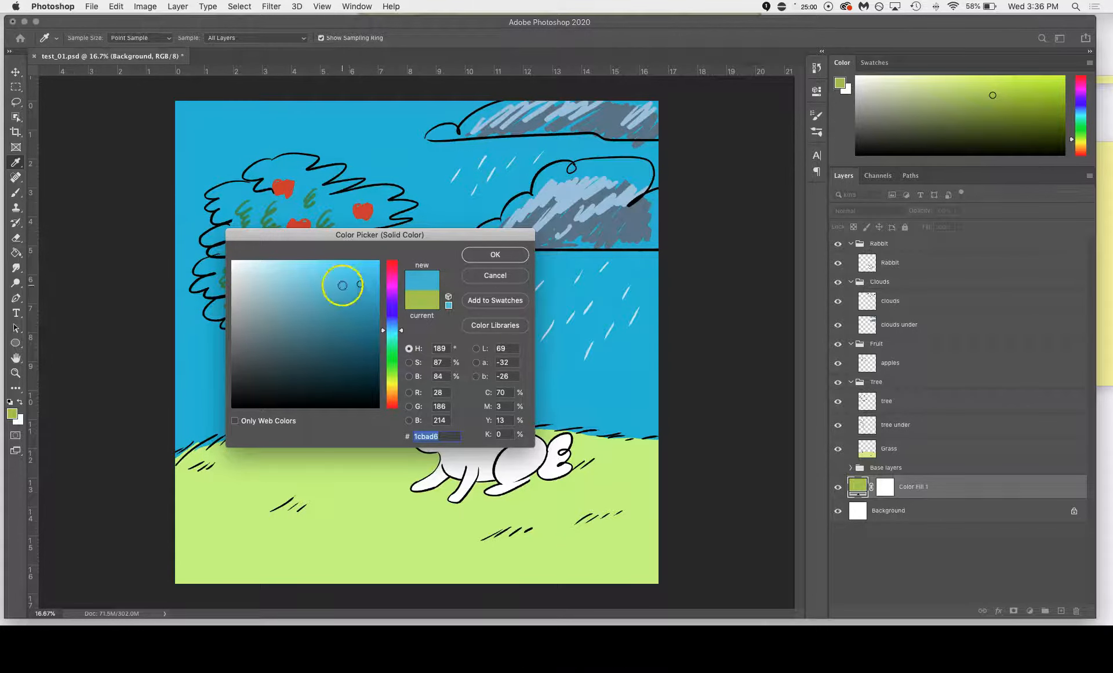
{"action": "left_click", "coordinate": [344, 274]}
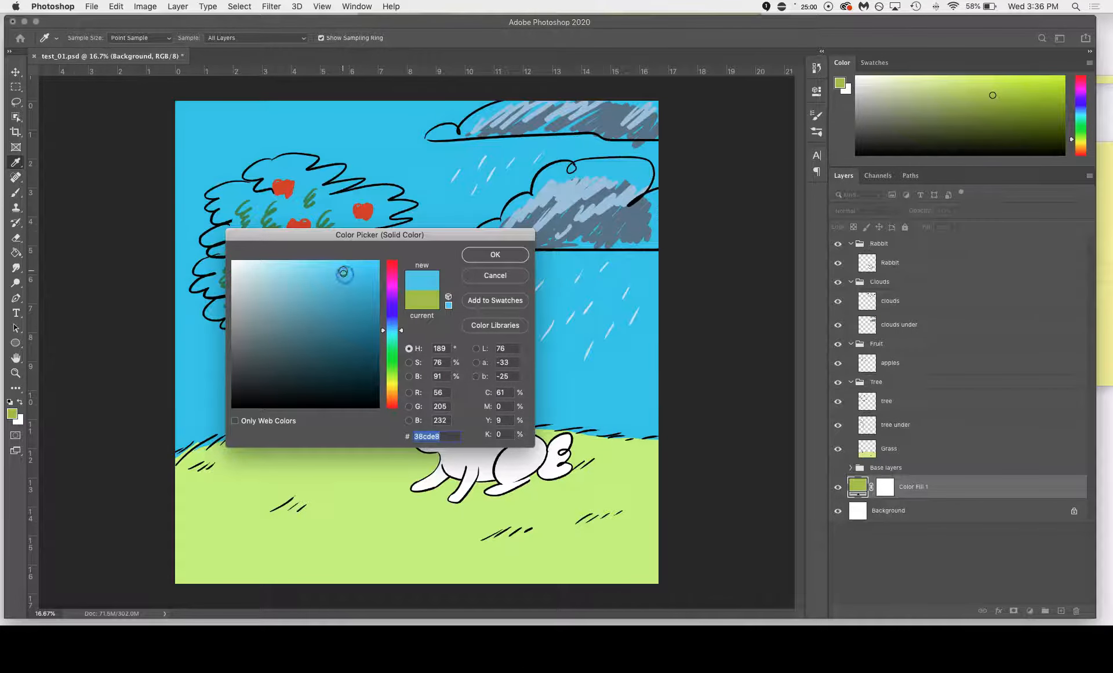
{"action": "left_click", "coordinate": [495, 257]}
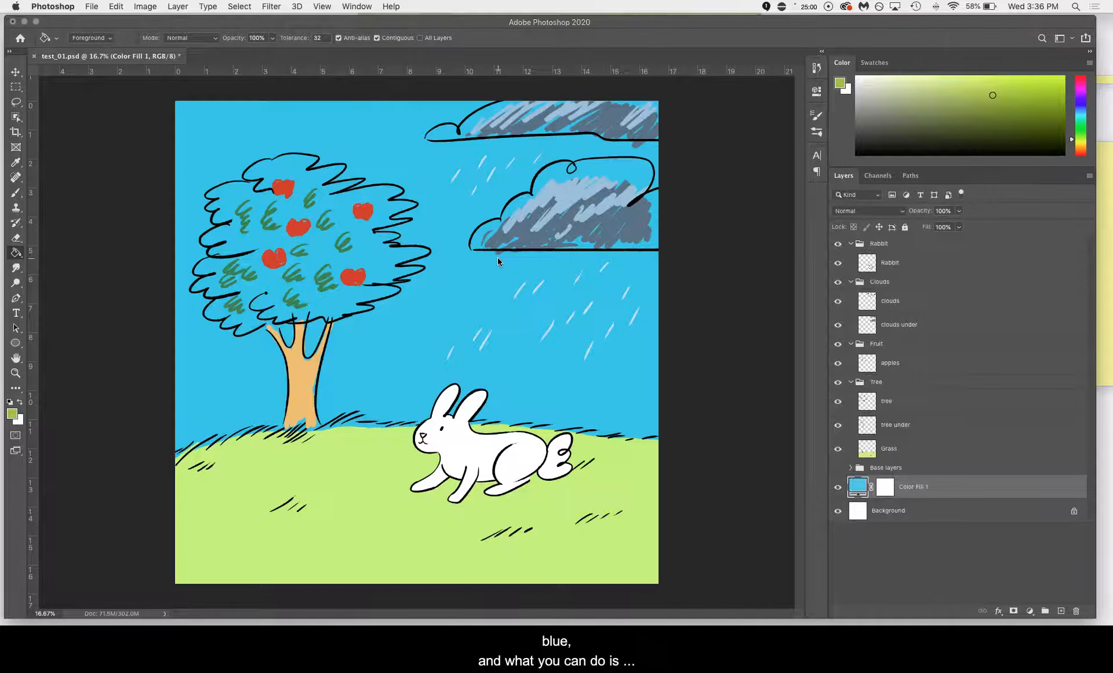
Reopen the Color Fill 1 sky color, try several blues and purples, and settle on a soft light blue based on the grass green.
{"action": "left_click", "coordinate": [916, 522]}
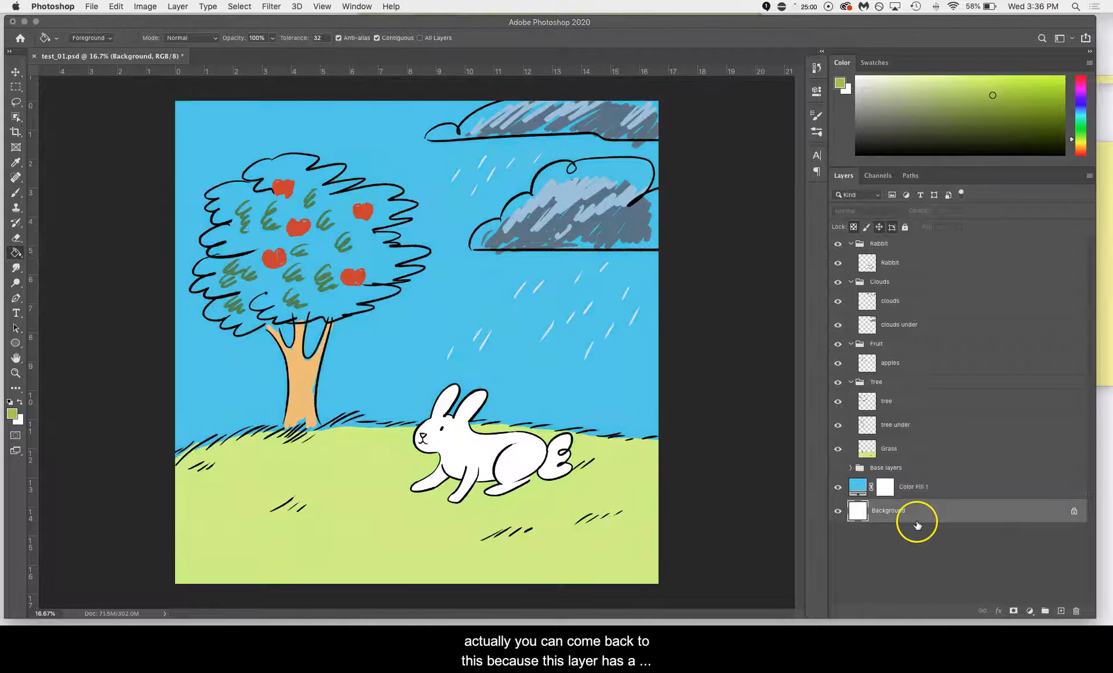
{"action": "left_click", "coordinate": [859, 489]}
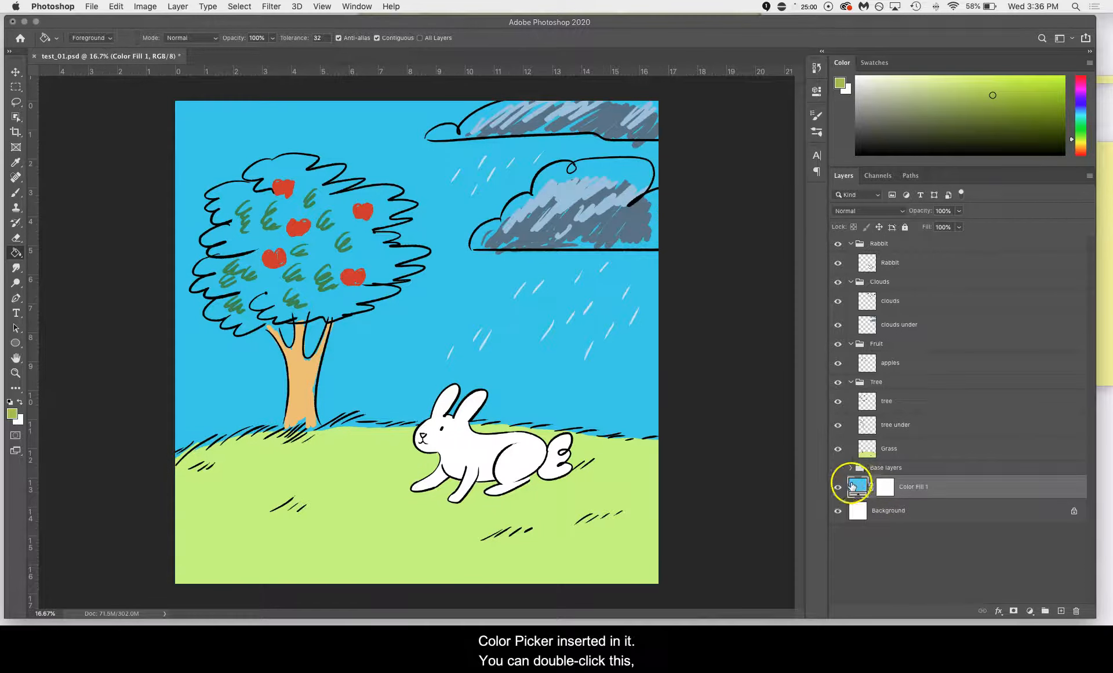
{"action": "double_click", "coordinate": [854, 488]}
{"action": "left_click", "coordinate": [315, 304]}
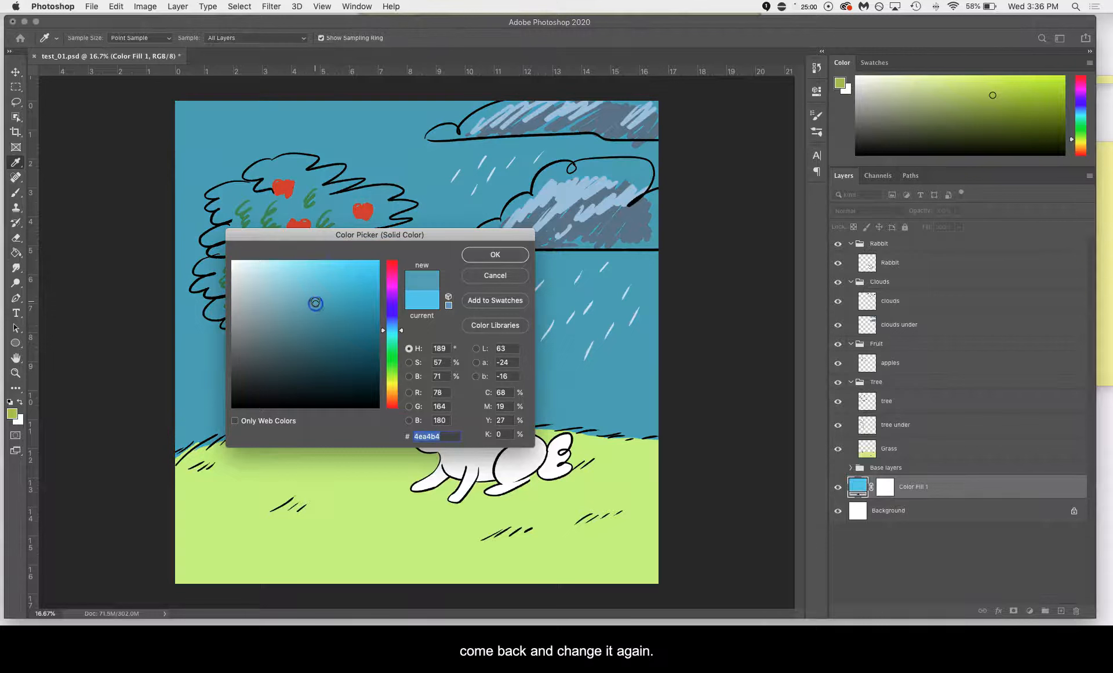
{"action": "left_click", "coordinate": [397, 317]}
{"action": "left_click", "coordinate": [298, 268]}
{"action": "left_click", "coordinate": [322, 267]}
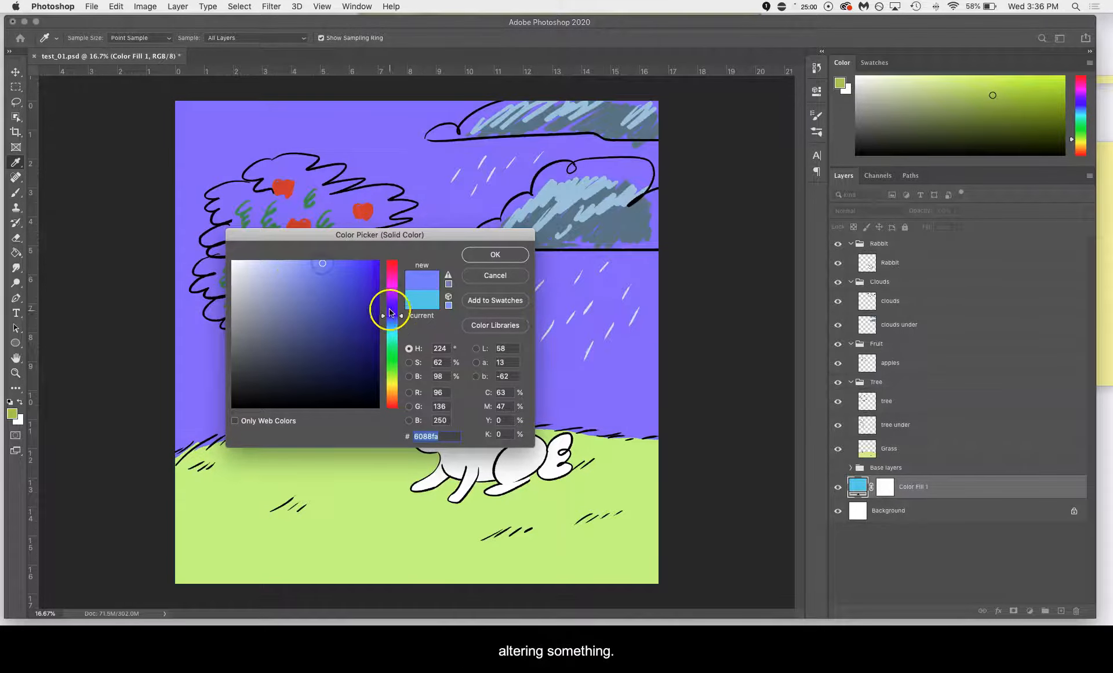
{"action": "left_click", "coordinate": [356, 275]}
{"action": "left_click", "coordinate": [332, 315]}
{"action": "left_click", "coordinate": [337, 320]}
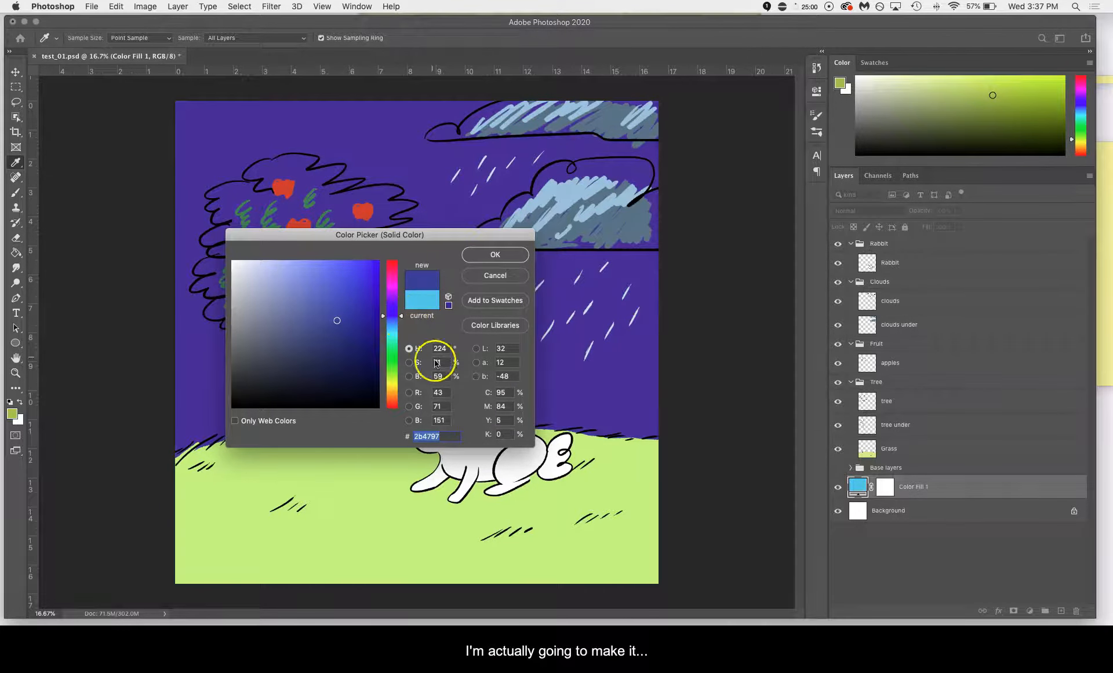
{"action": "left_click", "coordinate": [615, 465]}
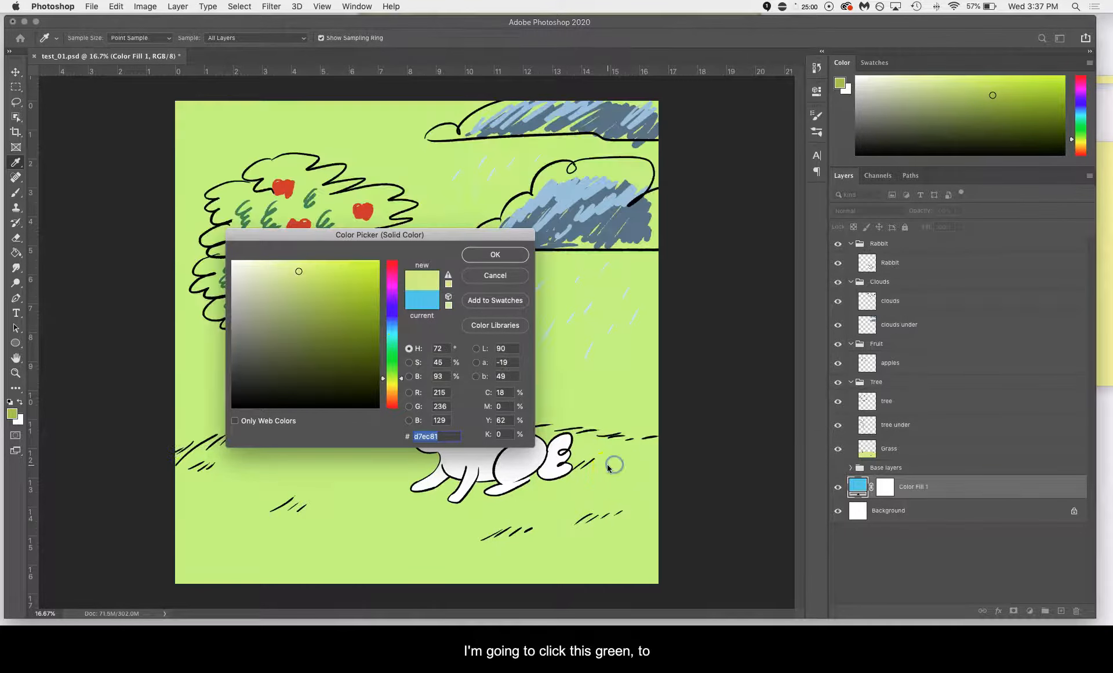
{"action": "left_click_drag", "start_coordinate": [396, 377], "coordinate": [397, 326]}
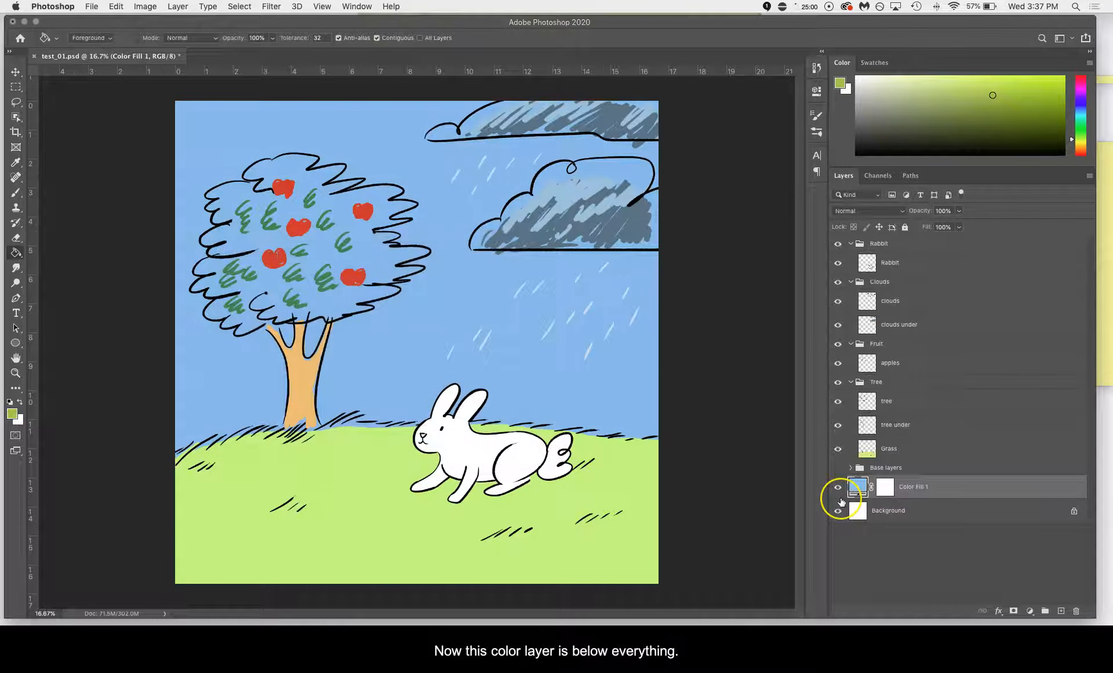
Examine the trunk edges and foliage of the tree up close for spots where the blue fill layer shows through the line art.
{"action": "key", "text": "super+equal"}
{"action": "key", "text": "super+equal"}
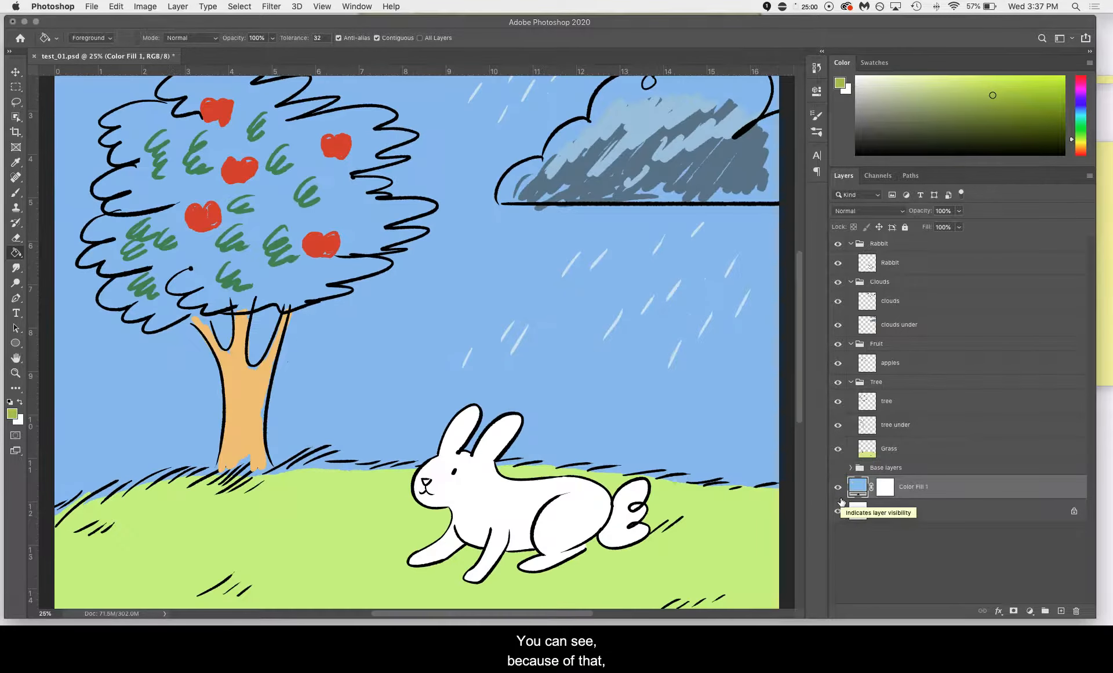
{"action": "left_click_drag", "start_coordinate": [371, 379], "coordinate": [653, 365]}
{"action": "left_click_drag", "start_coordinate": [461, 454], "coordinate": [491, 372]}
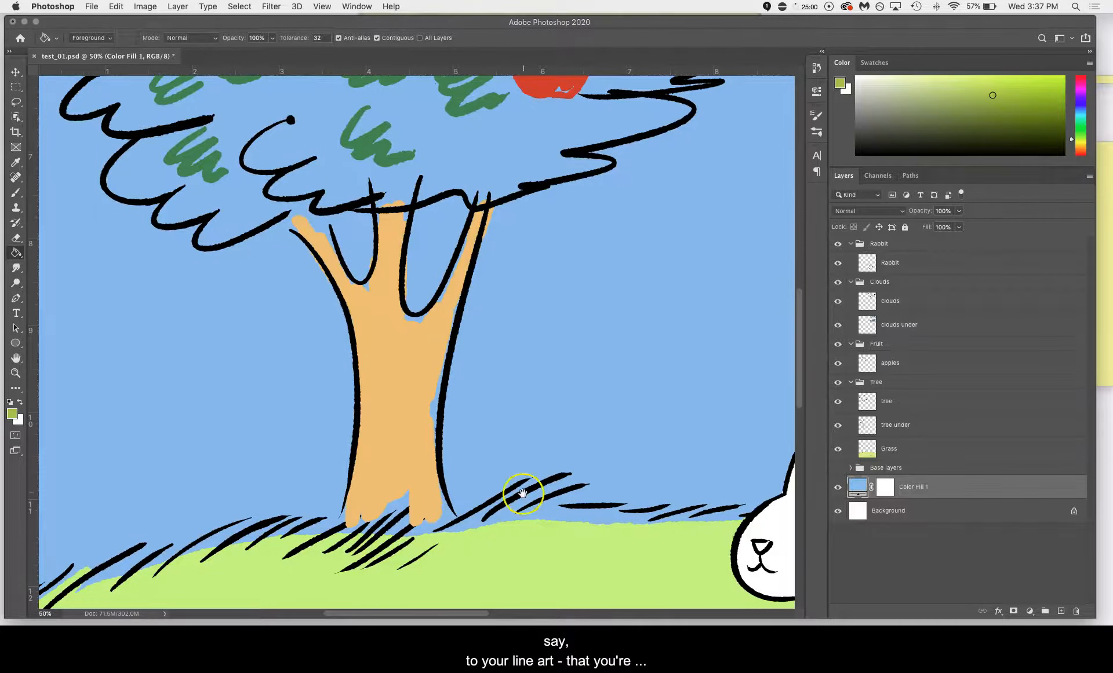
{"action": "left_click_drag", "start_coordinate": [520, 495], "coordinate": [626, 340]}
{"action": "scroll", "coordinate": [577, 384], "scroll_direction": "up", "scroll_amount": 5}
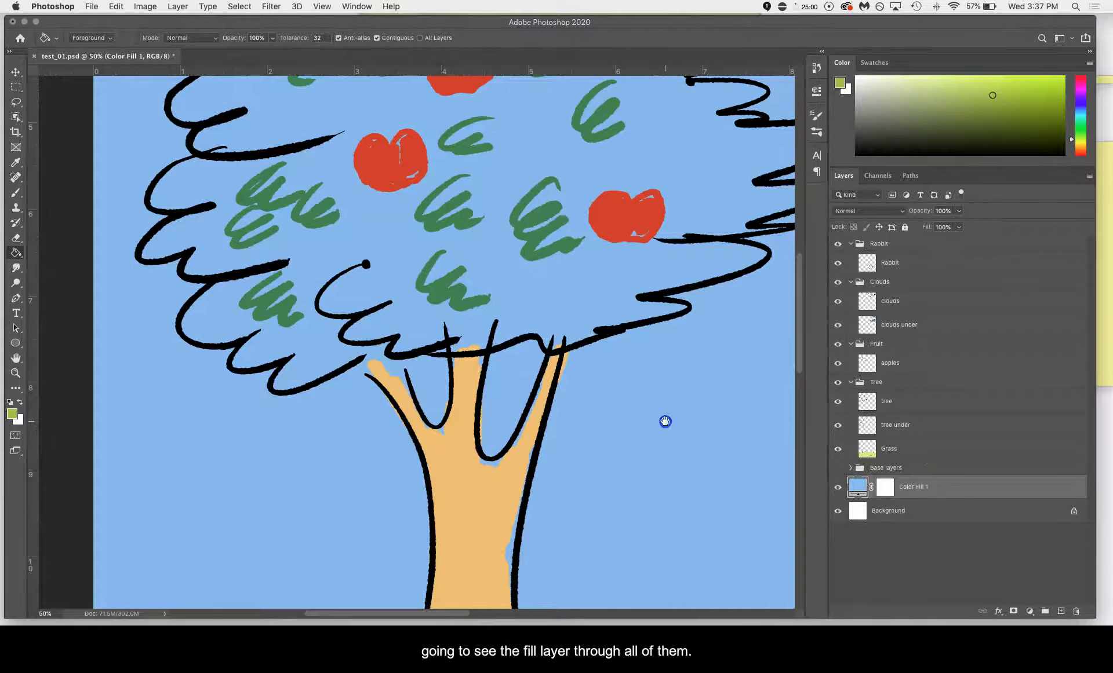
{"action": "left_click_drag", "start_coordinate": [665, 422], "coordinate": [475, 380]}
{"action": "key", "text": "super+0"}
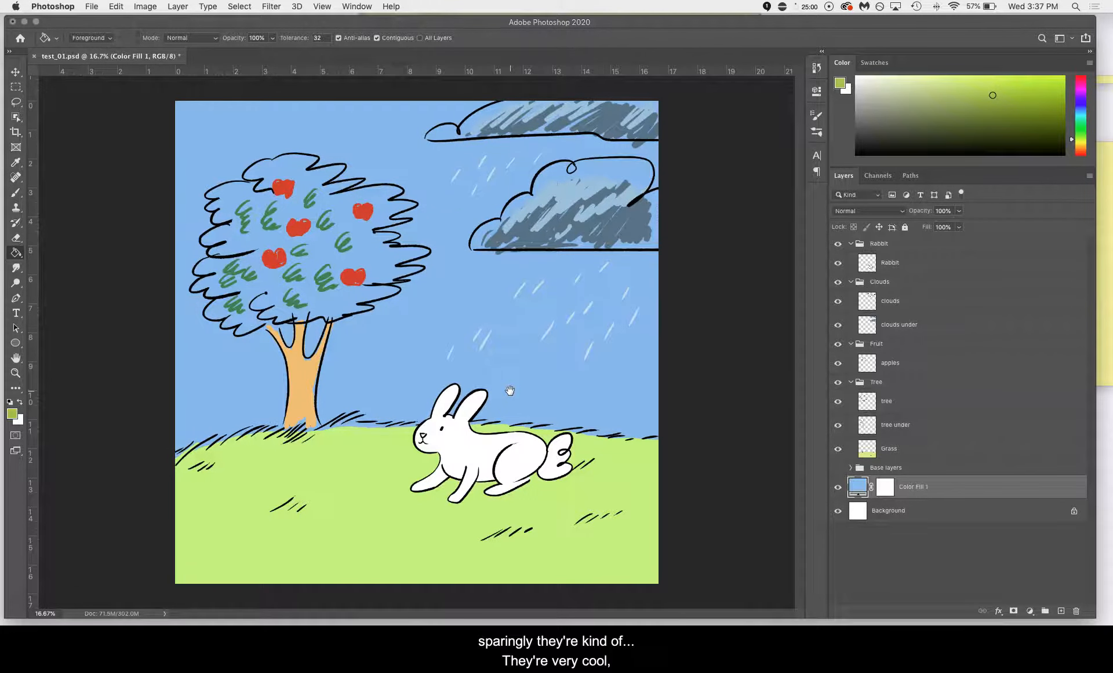
Hide the Color Fill 1 layer and add a Gradient fill layer directly above it.
{"action": "left_click", "coordinate": [838, 486]}
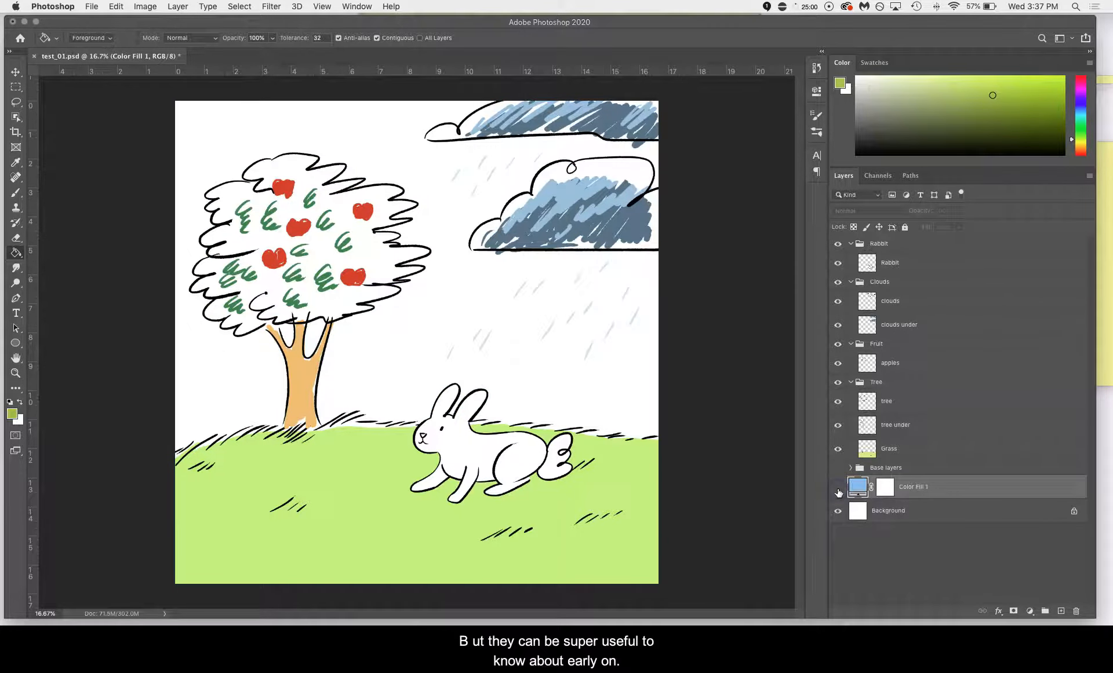
{"action": "left_click", "coordinate": [1030, 611]}
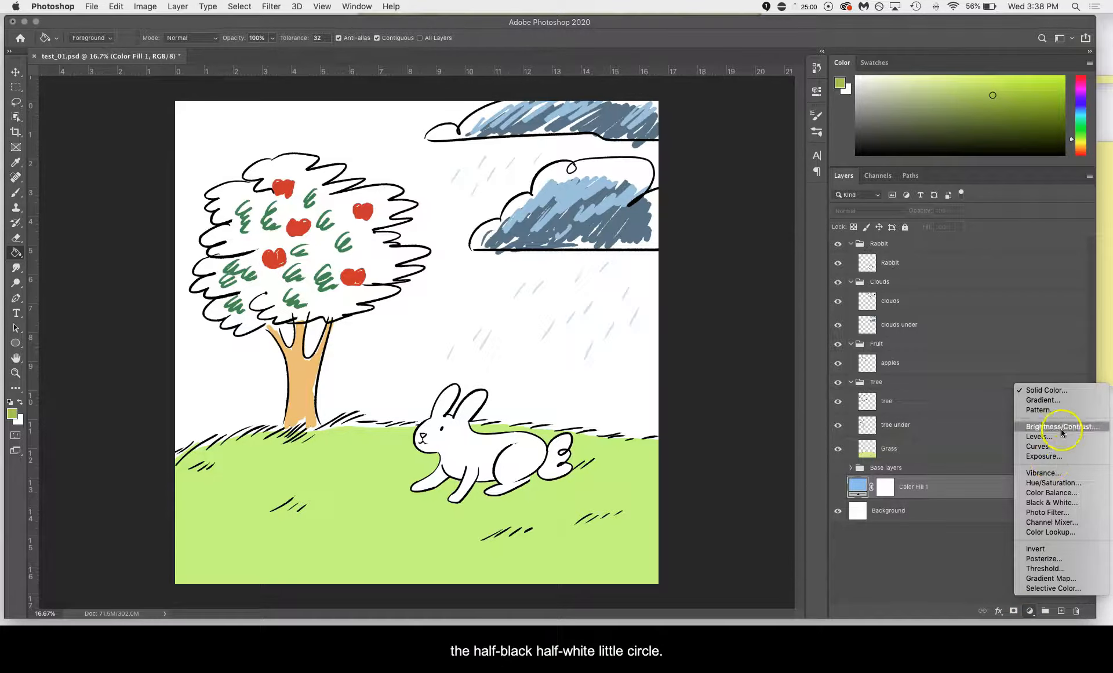
{"action": "left_click", "coordinate": [1065, 400]}
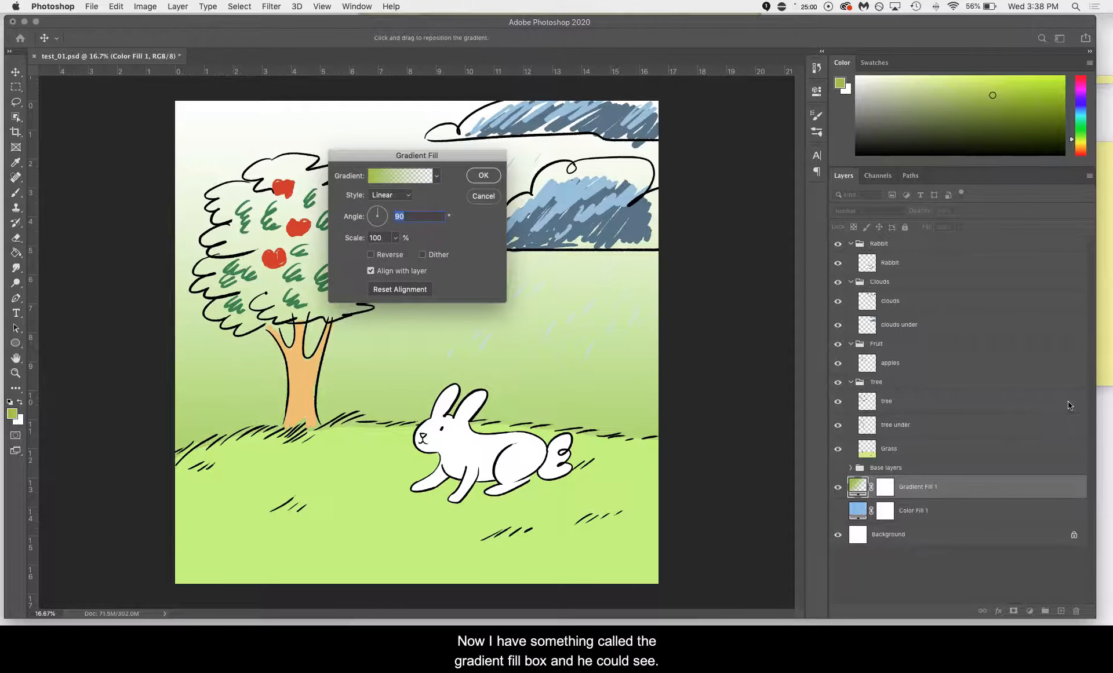
{"action": "left_click_drag", "start_coordinate": [479, 160], "coordinate": [516, 247]}
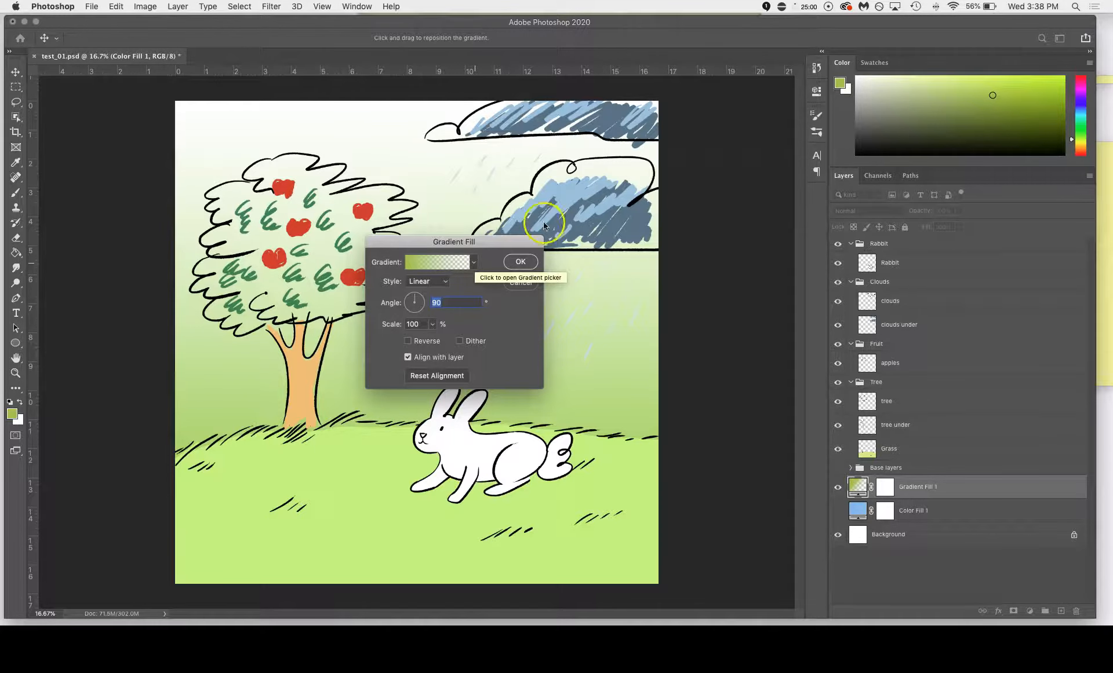
Try the Diamond style on the gradient fill and return it to Linear.
{"action": "left_click", "coordinate": [444, 283]}
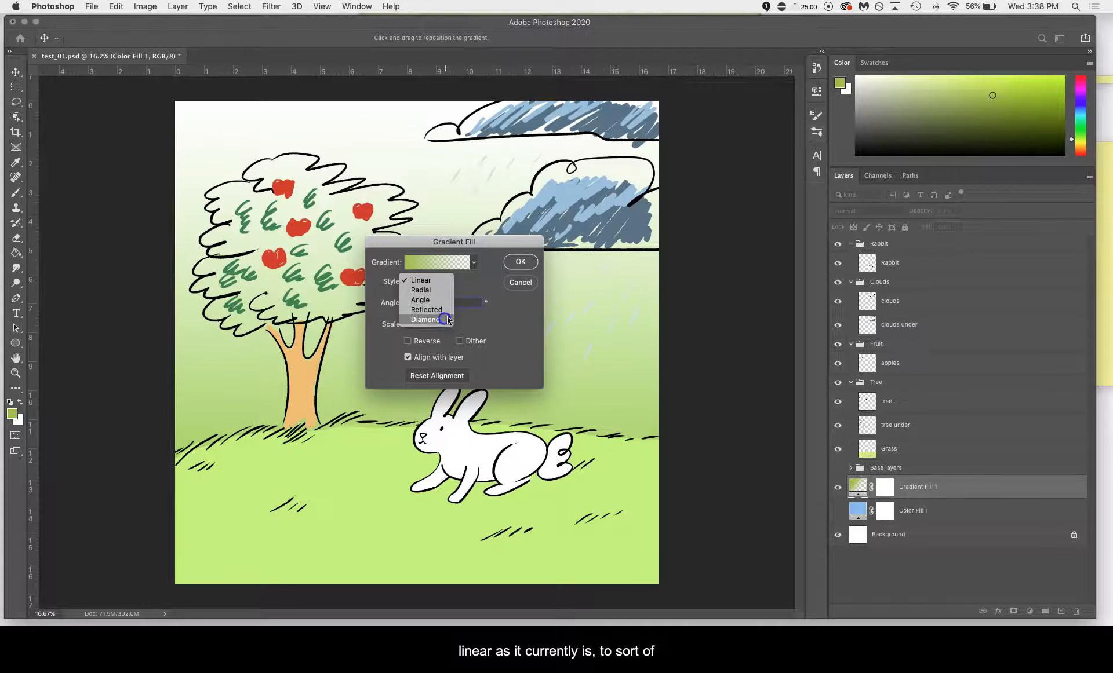
{"action": "left_click", "coordinate": [444, 319]}
{"action": "left_click_drag", "start_coordinate": [415, 245], "coordinate": [418, 270]}
{"action": "left_click", "coordinate": [470, 288]}
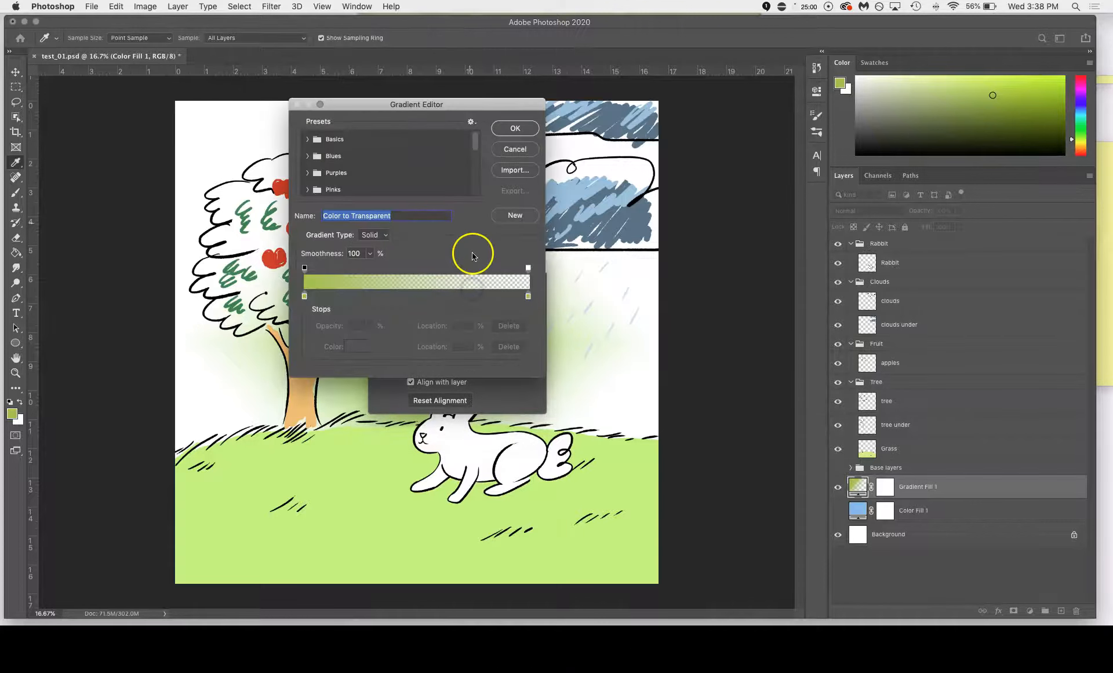
{"action": "left_click", "coordinate": [515, 149]}
{"action": "left_click", "coordinate": [476, 286]}
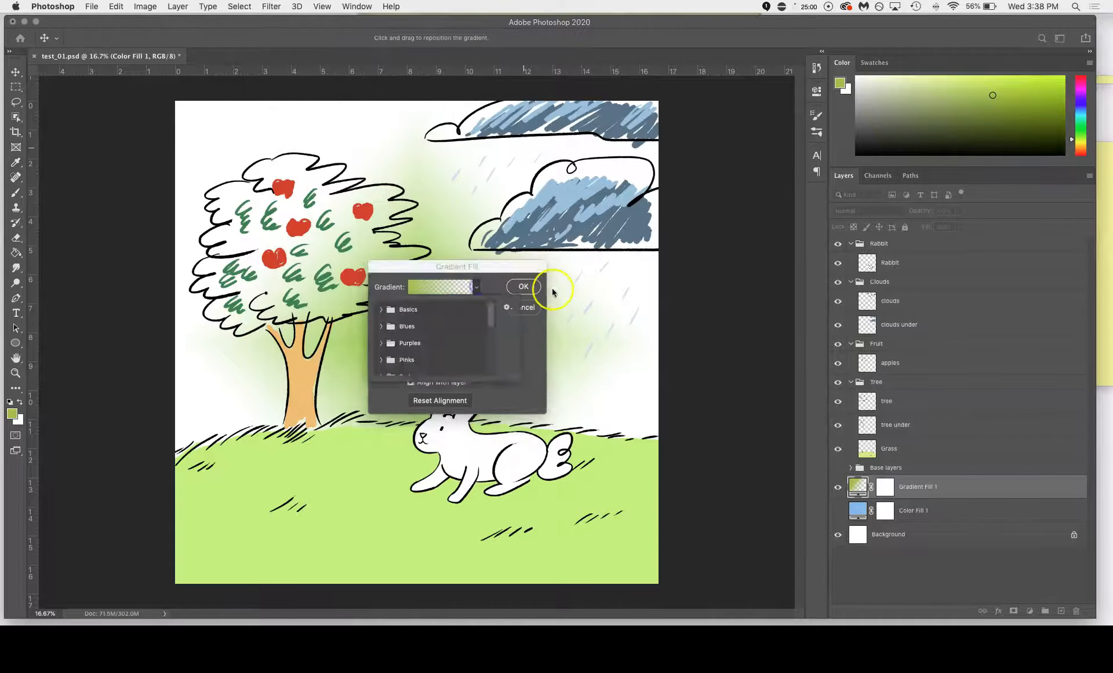
{"action": "left_click", "coordinate": [479, 284]}
{"action": "left_click", "coordinate": [440, 307]}
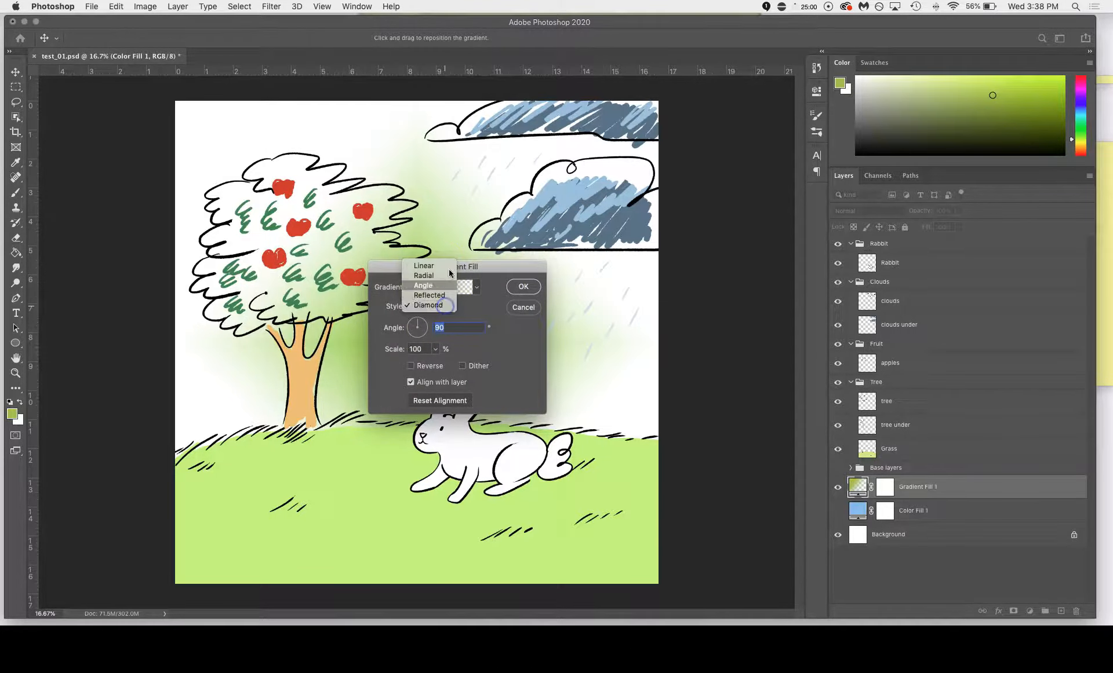
{"action": "left_click", "coordinate": [435, 264]}
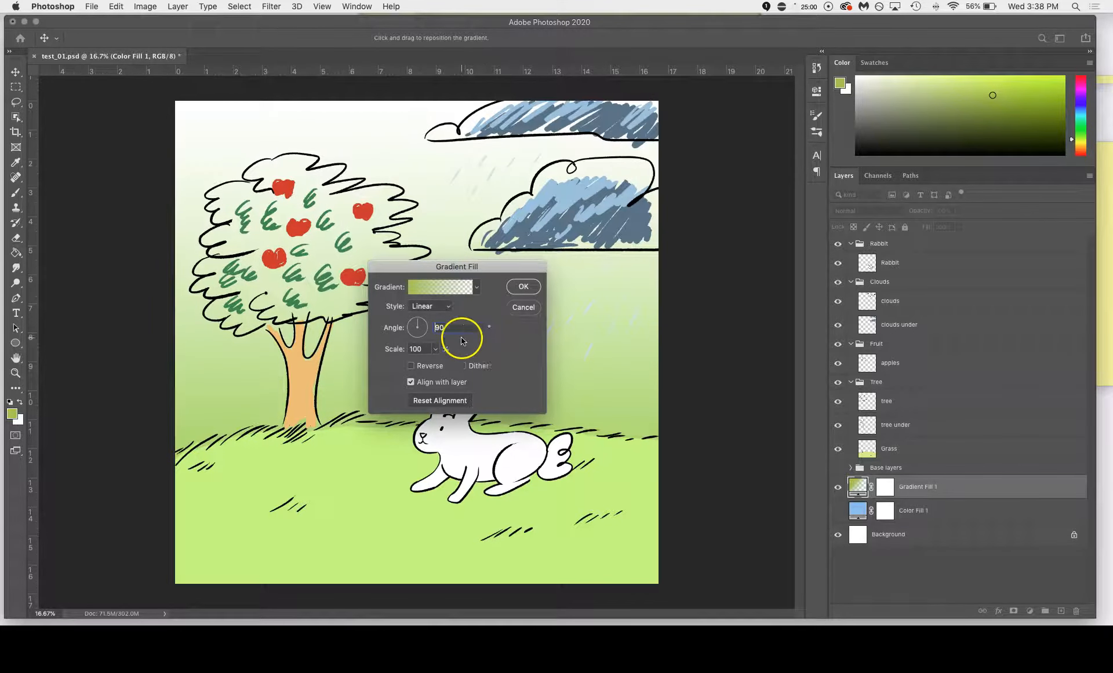
Rotate the linear gradient fill to an angle of about -148.41°.
{"action": "left_click", "coordinate": [422, 321]}
{"action": "left_click_drag", "start_coordinate": [436, 339], "coordinate": [446, 364]}
{"action": "left_click_drag", "start_coordinate": [419, 326], "coordinate": [404, 341]}
Give the gradient fill a blue-to-turquoise preset from the Blues group and apply the fill.
{"action": "left_click", "coordinate": [475, 288]}
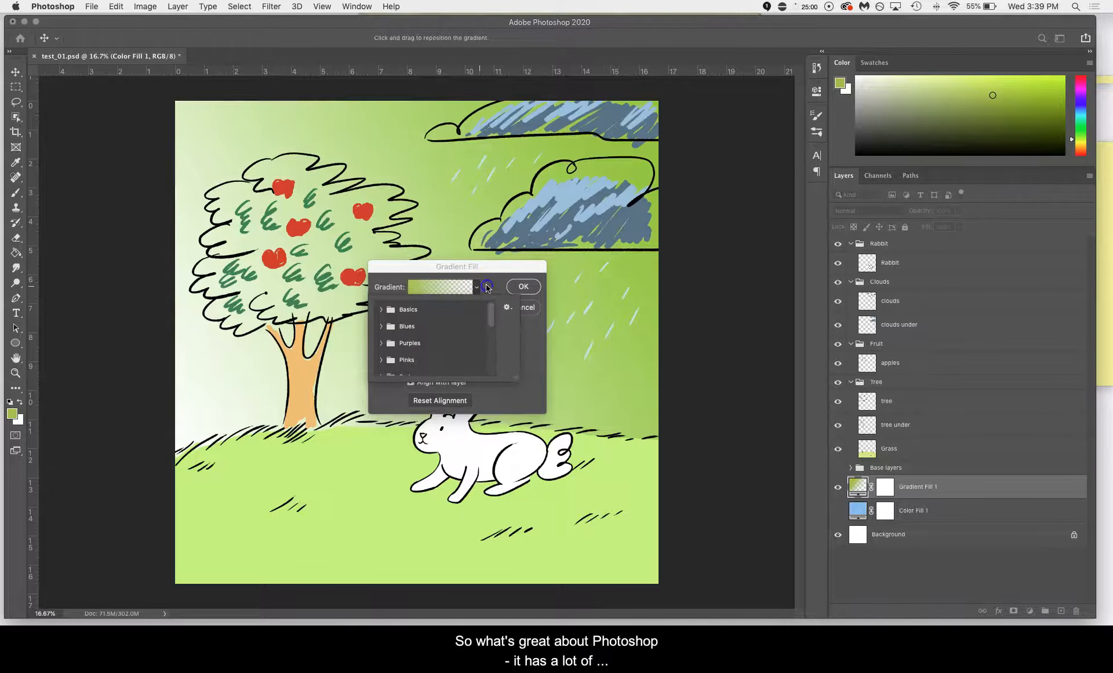
{"action": "left_click", "coordinate": [487, 288]}
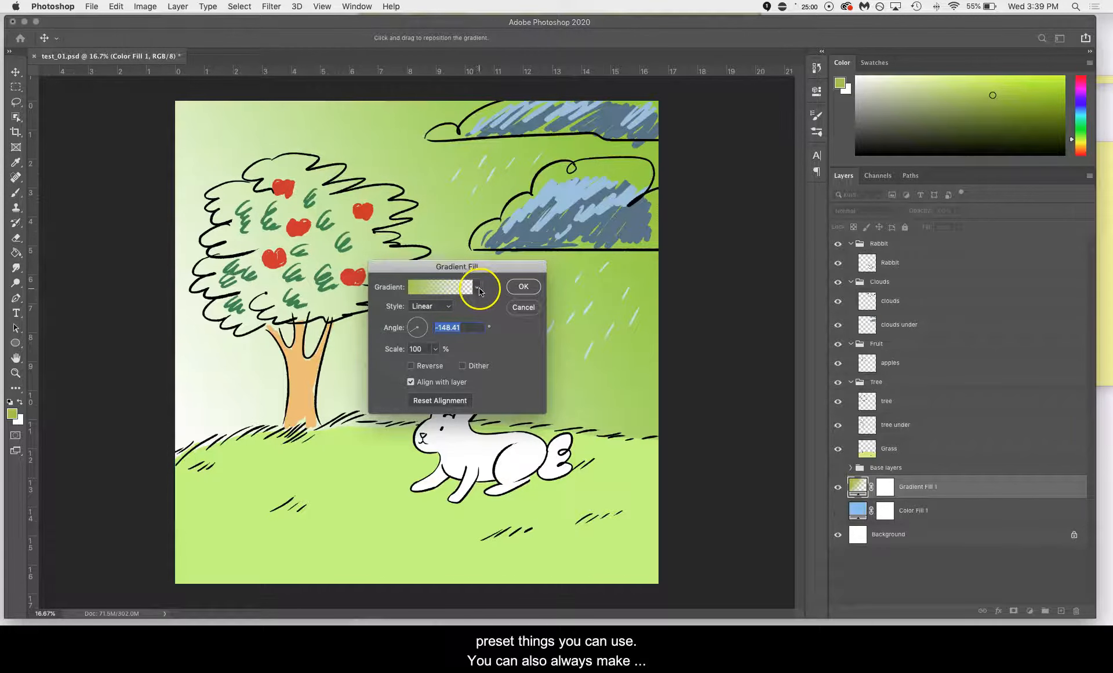
{"action": "left_click", "coordinate": [478, 289]}
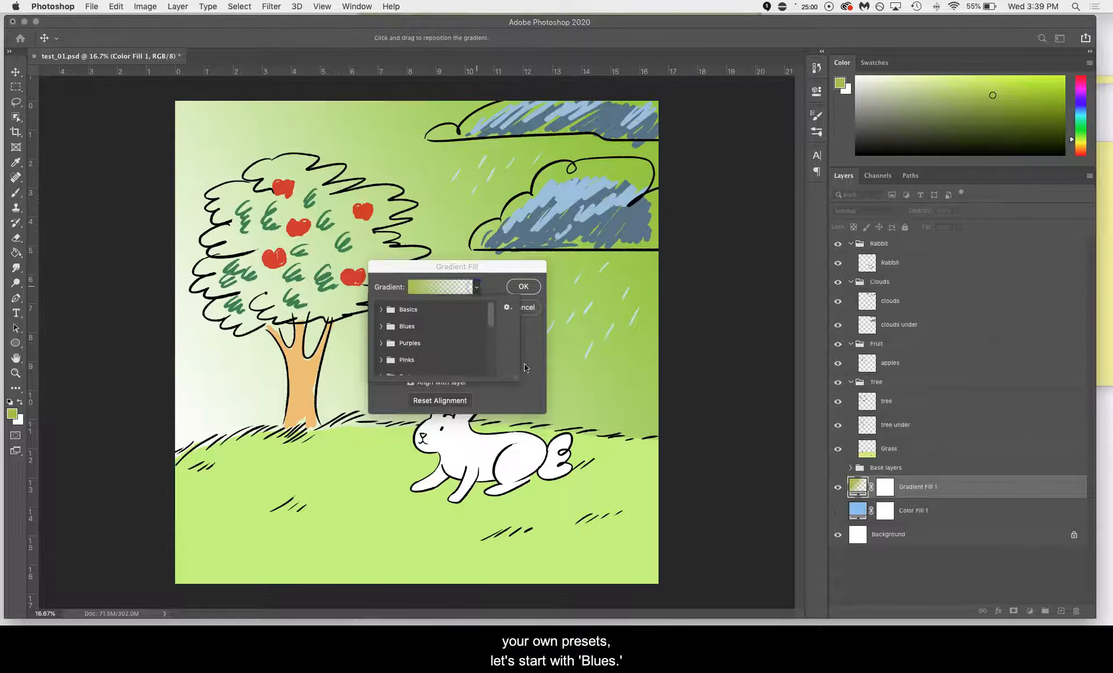
{"action": "left_click", "coordinate": [382, 326]}
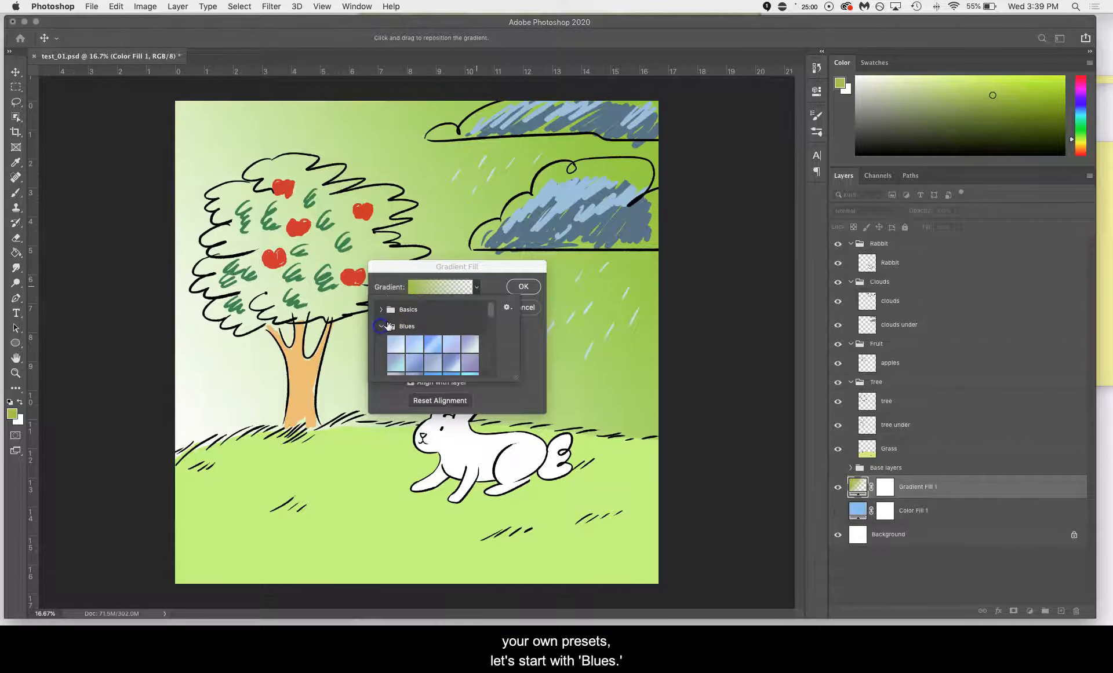
{"action": "left_click_drag", "start_coordinate": [516, 378], "coordinate": [593, 488]}
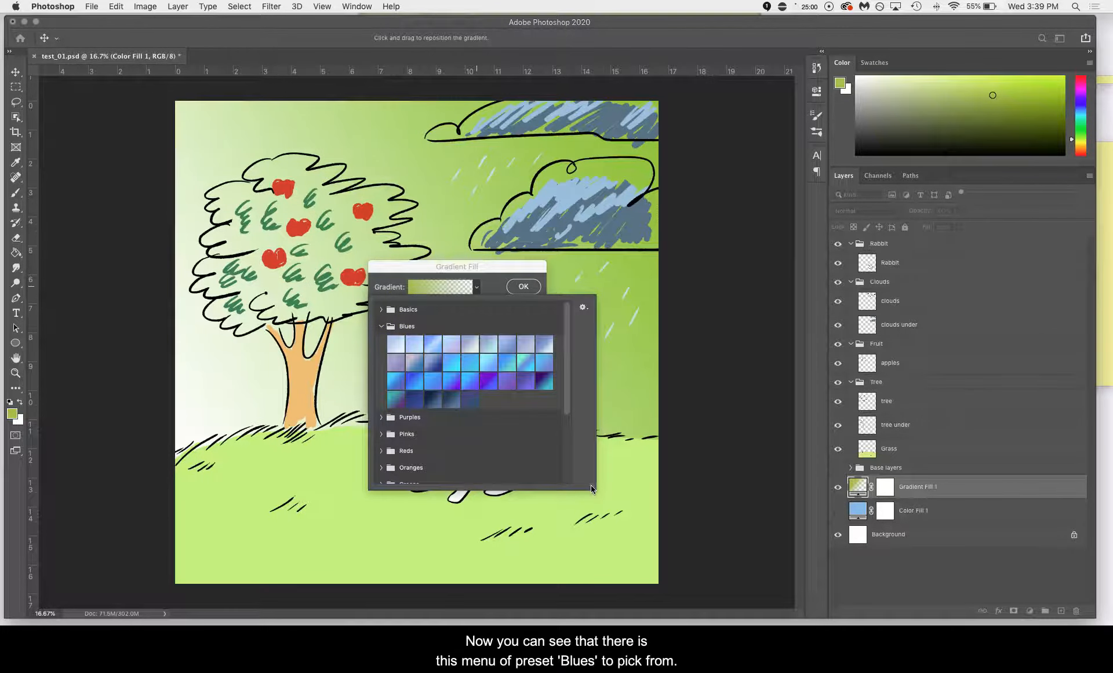
{"action": "left_click", "coordinate": [416, 381]}
{"action": "left_click", "coordinate": [507, 365]}
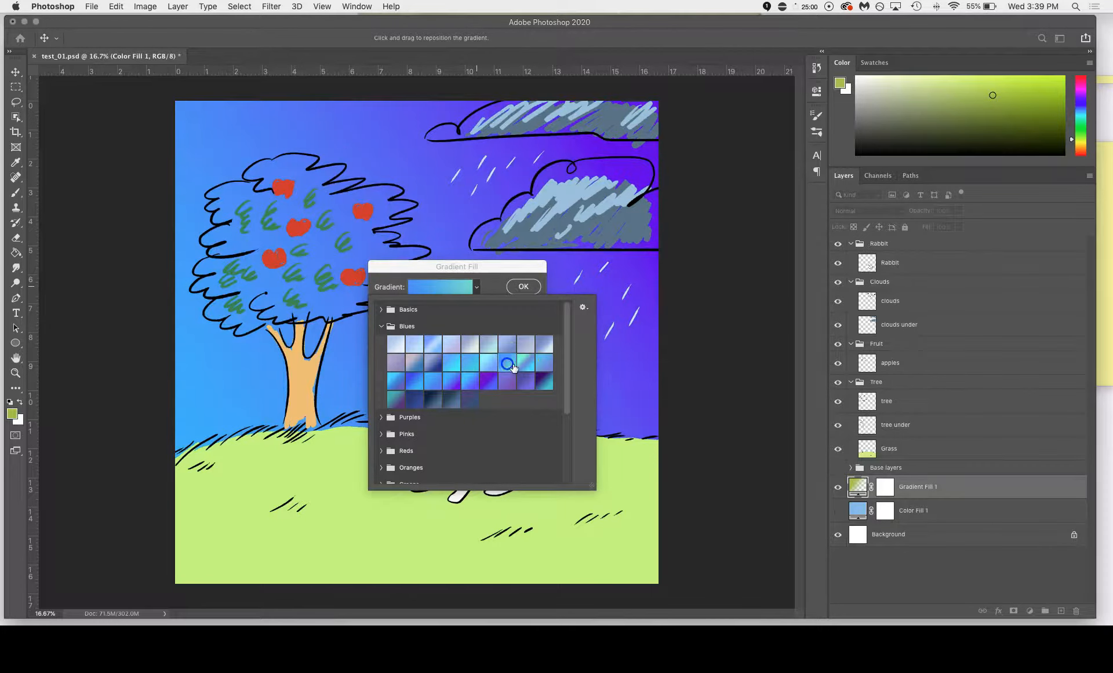
{"action": "left_click", "coordinate": [524, 286]}
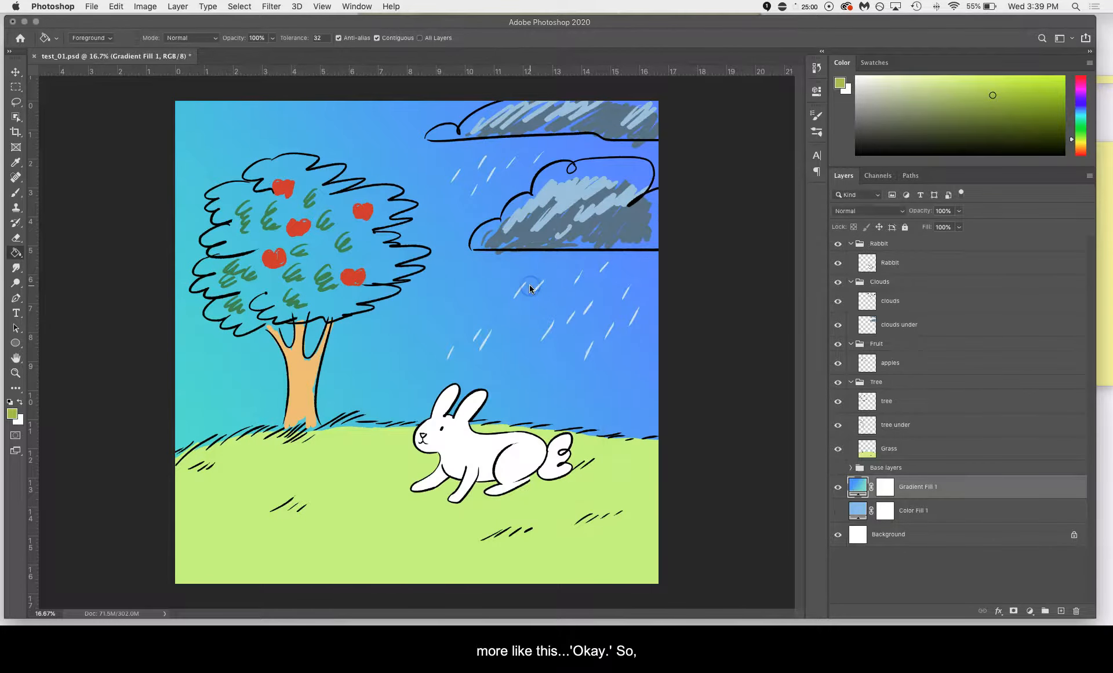
Compare the flat Color Fill 1 sky with the Gradient Fill 1 sky, leaving only the gradient shown.
{"action": "left_click", "coordinate": [837, 487]}
{"action": "left_click", "coordinate": [836, 511]}
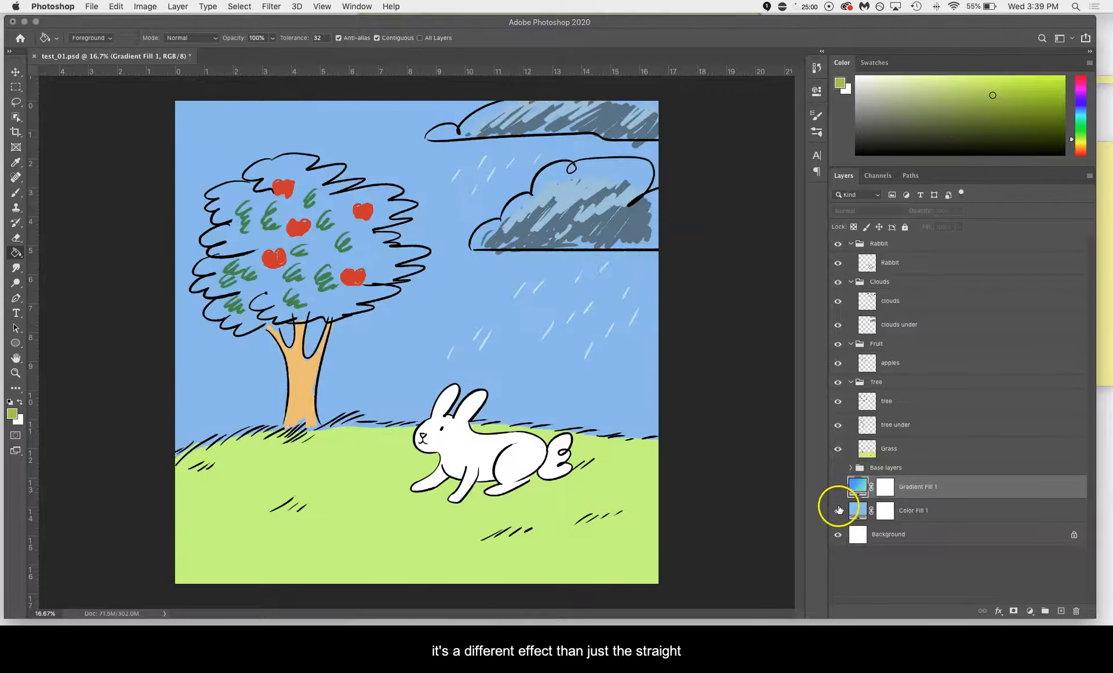
{"action": "left_click", "coordinate": [838, 511]}
{"action": "left_click", "coordinate": [837, 488]}
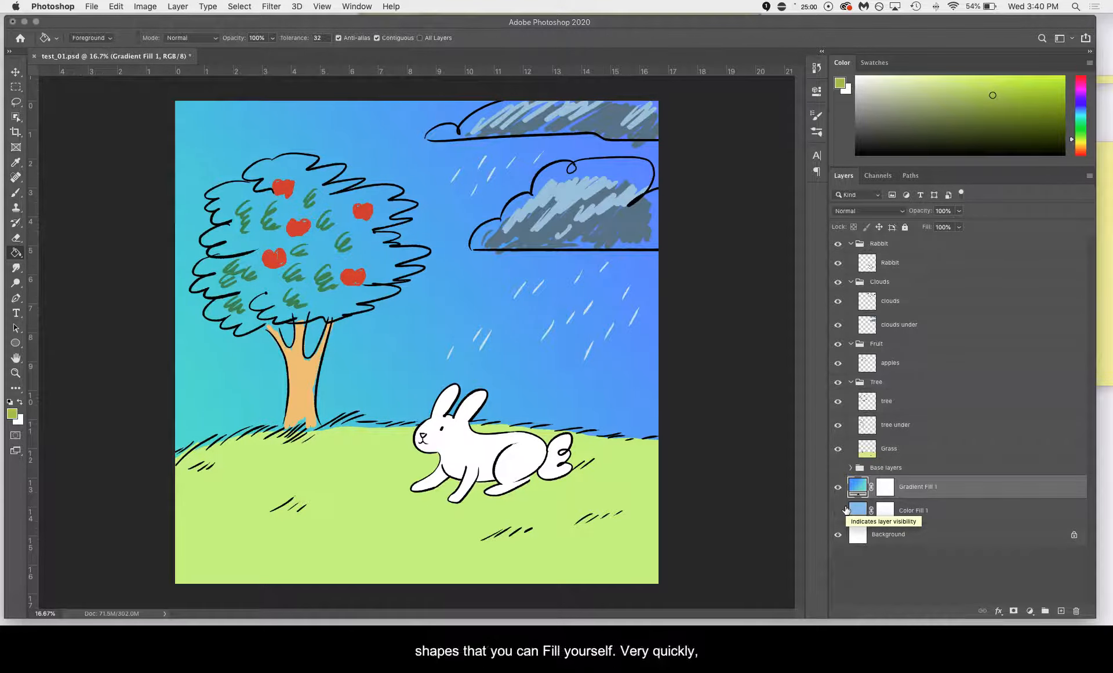
Select the "tree under" layer and check which colors it holds by hiding and showing it.
{"action": "key", "text": "super+plus"}
{"action": "key", "text": "super+plus"}
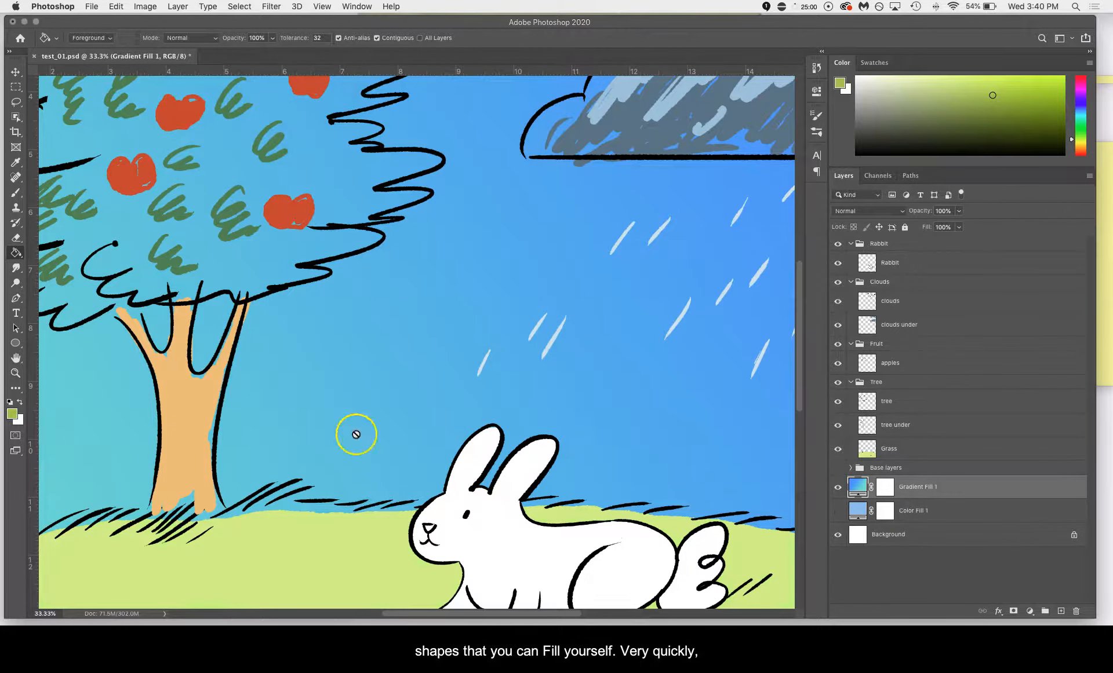
{"action": "left_click_drag", "start_coordinate": [425, 358], "coordinate": [645, 497]}
{"action": "left_click_drag", "start_coordinate": [633, 389], "coordinate": [570, 469]}
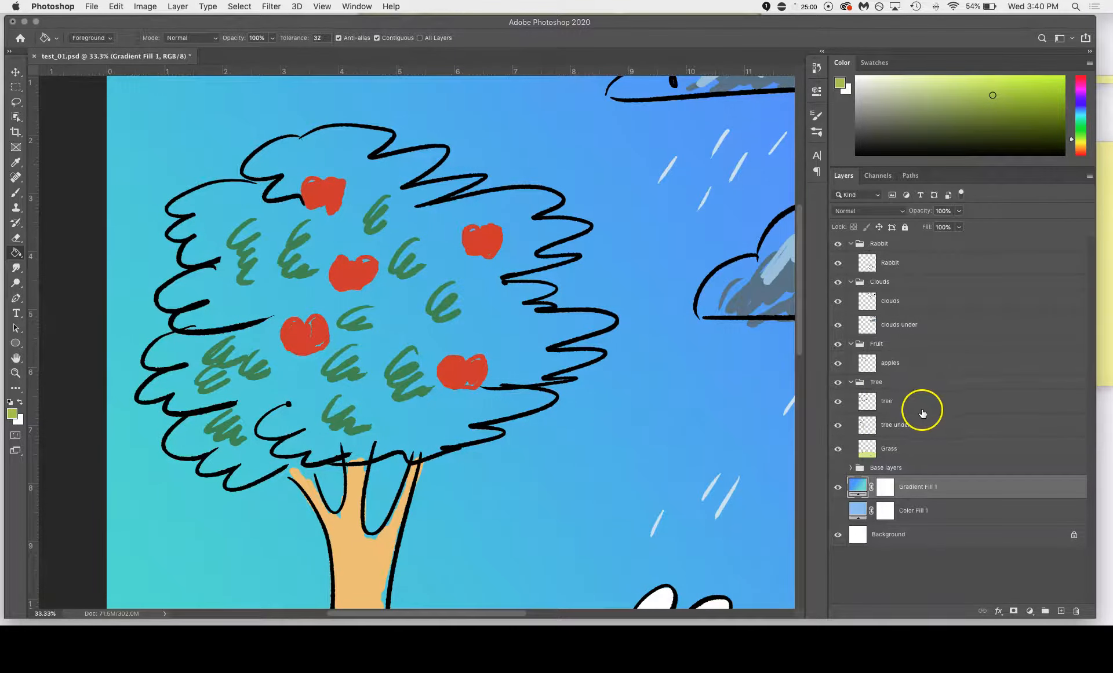
{"action": "left_click", "coordinate": [924, 432]}
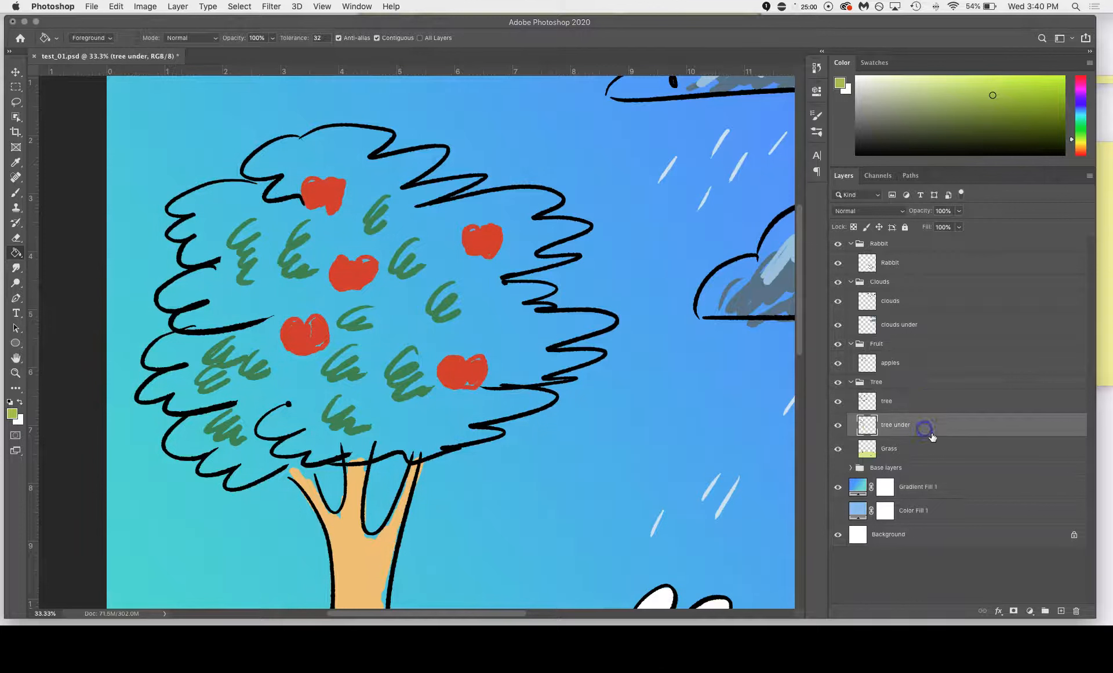
{"action": "left_click", "coordinate": [837, 427]}
{"action": "left_click", "coordinate": [838, 430]}
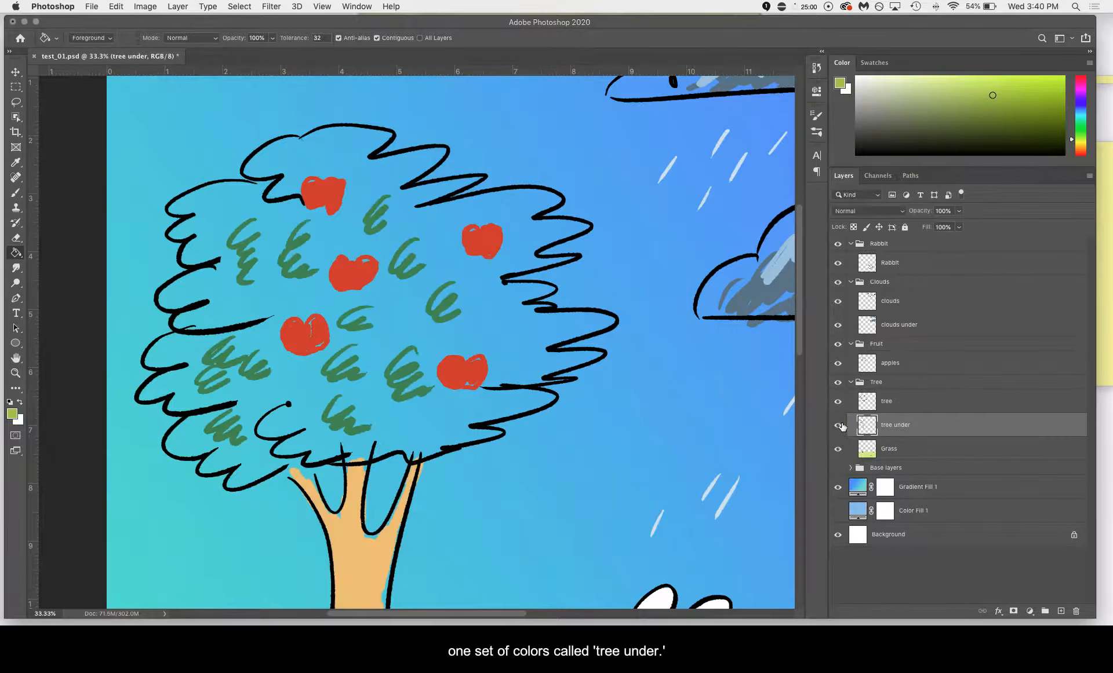
{"action": "left_click", "coordinate": [840, 426]}
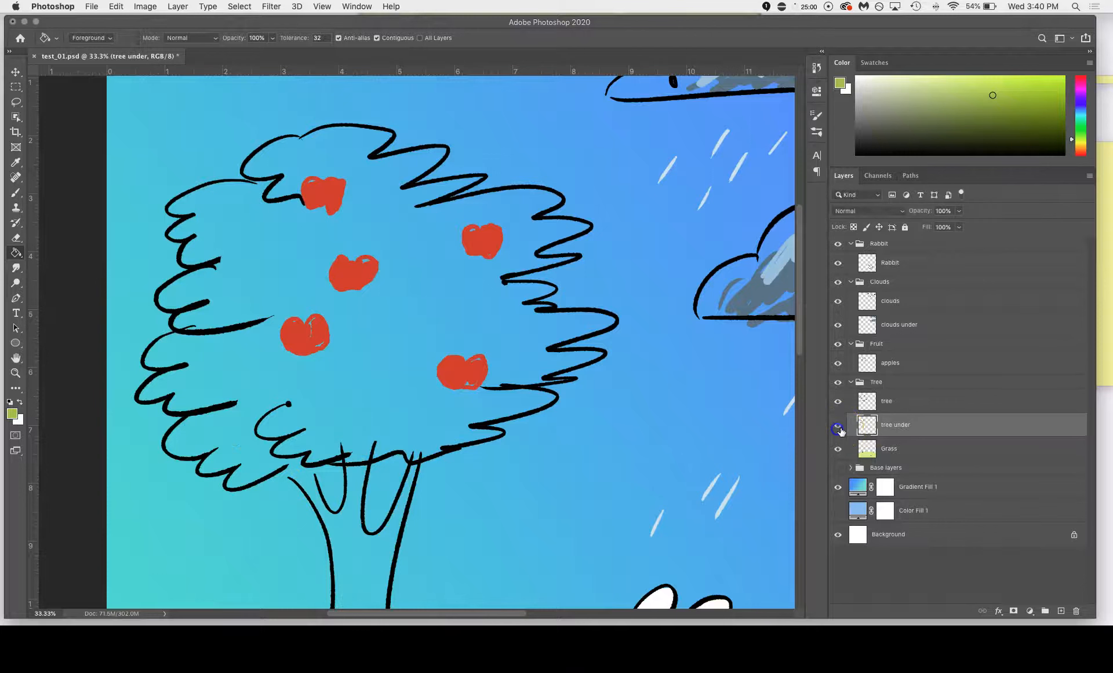
{"action": "left_click", "coordinate": [838, 429]}
Add a new layer directly below "tree under" and name it "tree green".
{"action": "left_click", "coordinate": [1061, 611]}
{"action": "mouse_move", "coordinate": [894, 427]}
{"action": "left_mouse_down"}
{"action": "mouse_move", "coordinate": [905, 455]}
{"action": "mouse_move", "coordinate": [895, 451]}
{"action": "left_mouse_up"}
{"action": "double_click", "coordinate": [890, 448]}
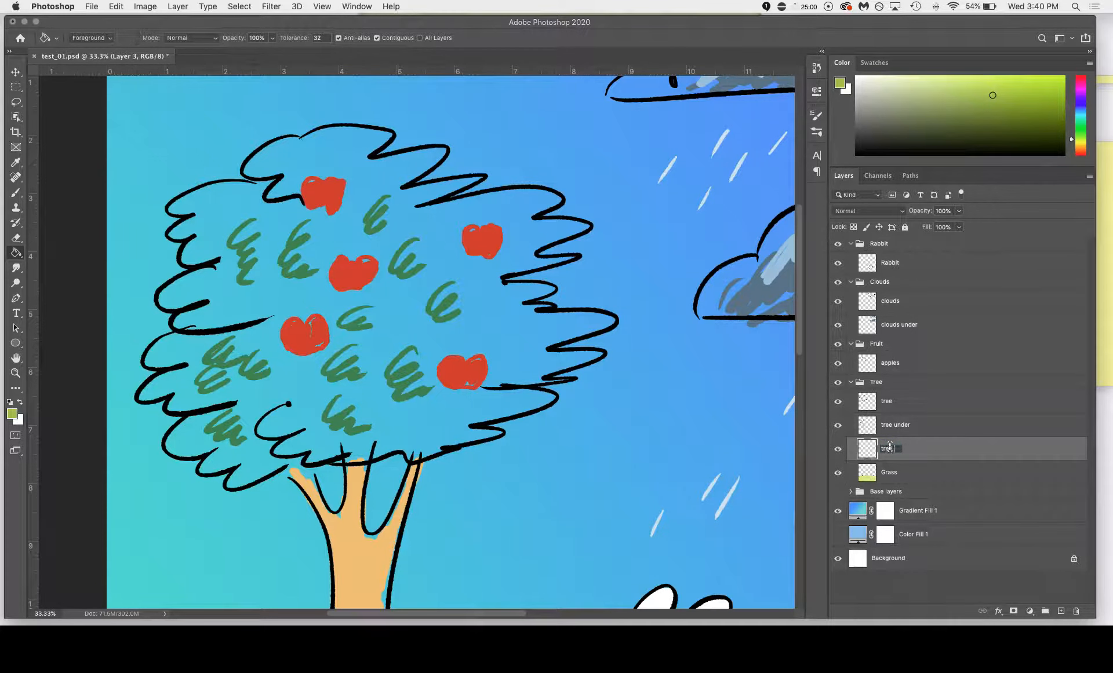
{"action": "key", "text": "Return"}
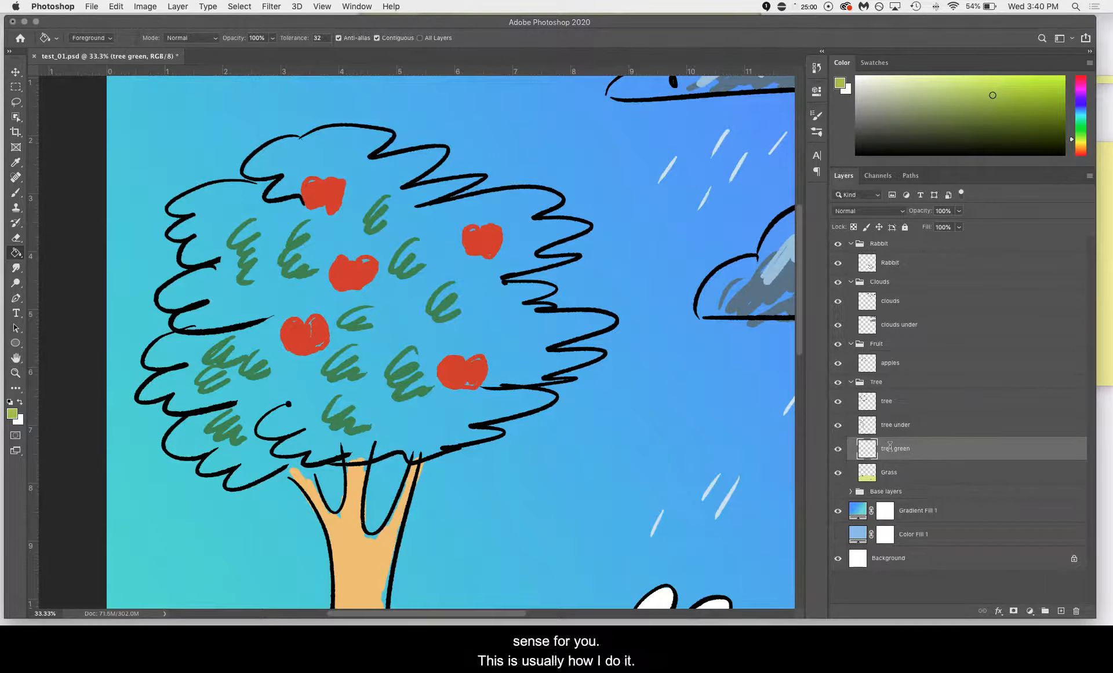
Sample the dark green of the leaf marks and lighten it to #66b16b as the foreground color.
{"action": "key", "text": "b"}
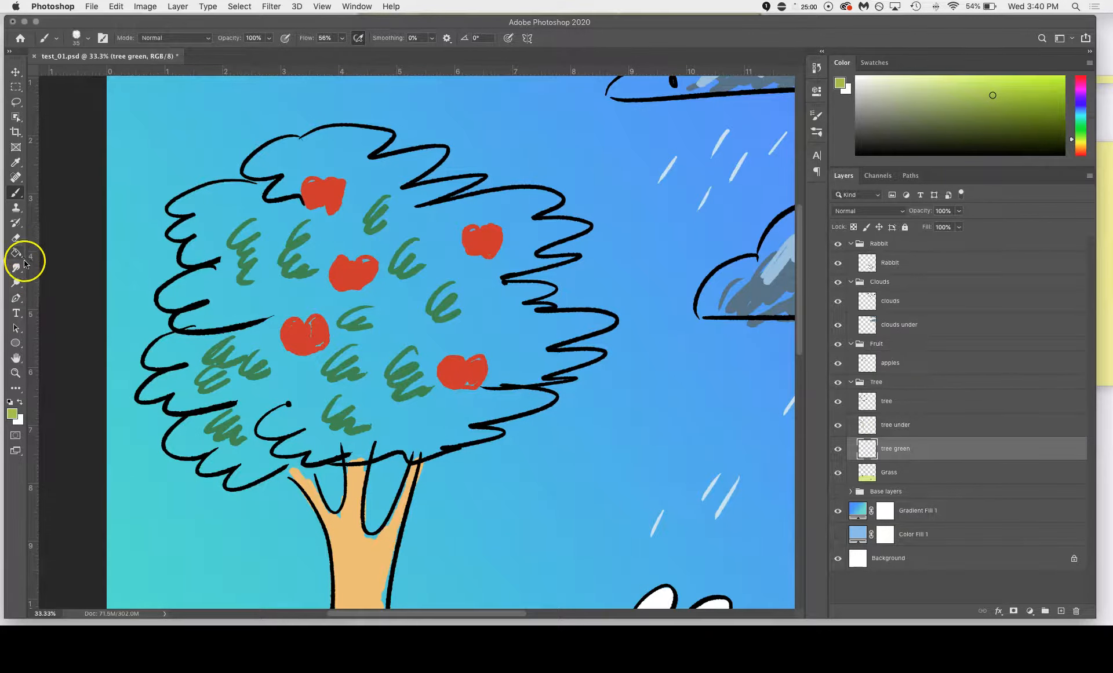
{"action": "left_click", "coordinate": [15, 164]}
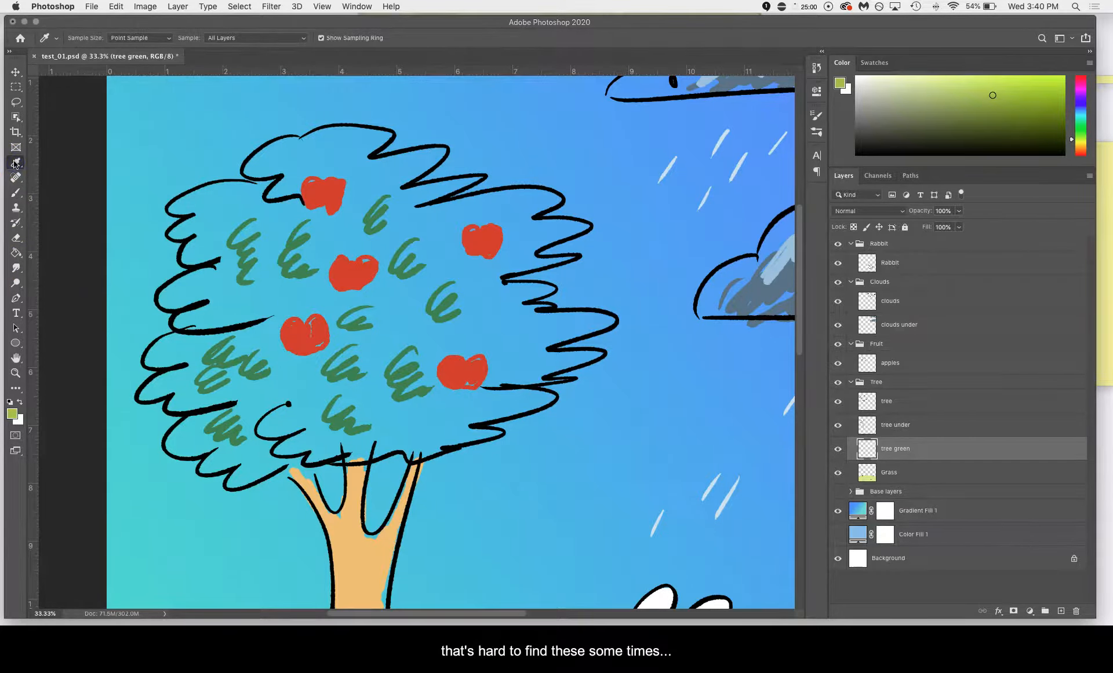
{"action": "left_click_drag", "start_coordinate": [414, 350], "coordinate": [414, 365]}
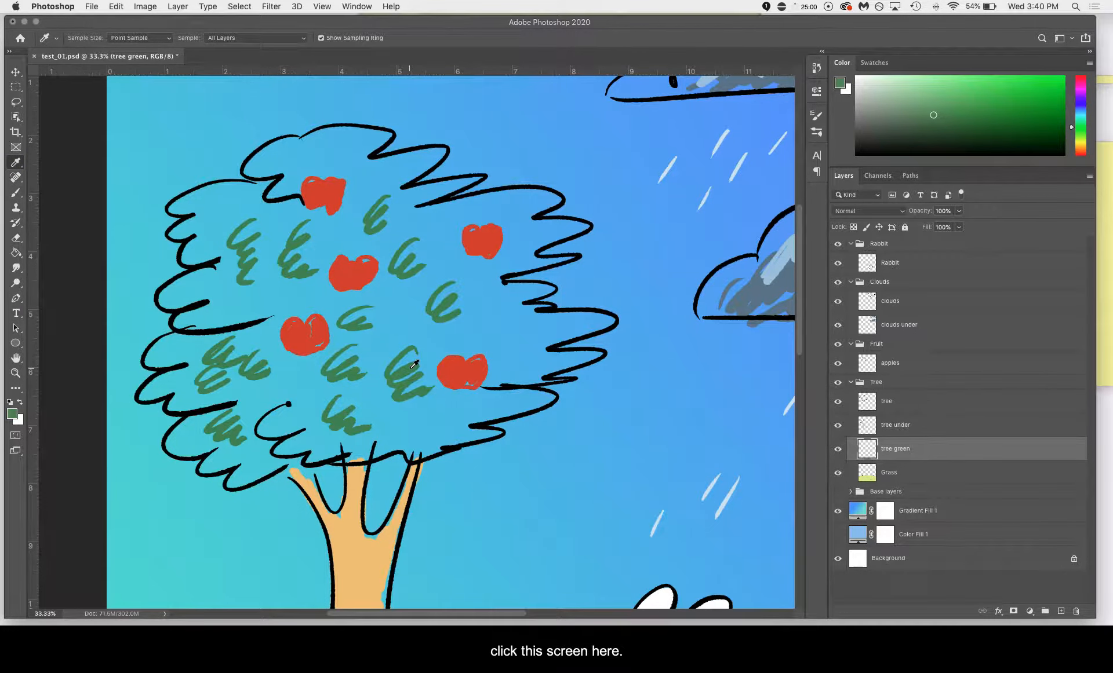
{"action": "left_click", "coordinate": [12, 413]}
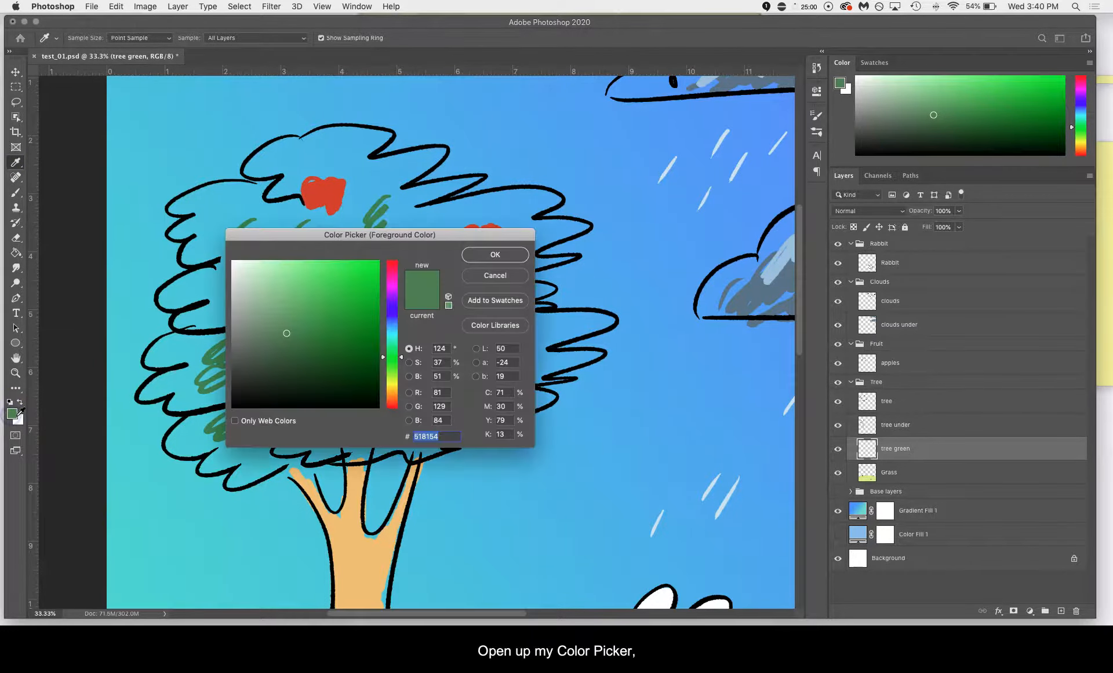
{"action": "left_click_drag", "start_coordinate": [400, 248], "coordinate": [545, 247]}
{"action": "mouse_move", "coordinate": [454, 346]}
{"action": "left_mouse_down"}
{"action": "mouse_move", "coordinate": [467, 313]}
{"action": "mouse_move", "coordinate": [438, 310]}
{"action": "left_mouse_up"}
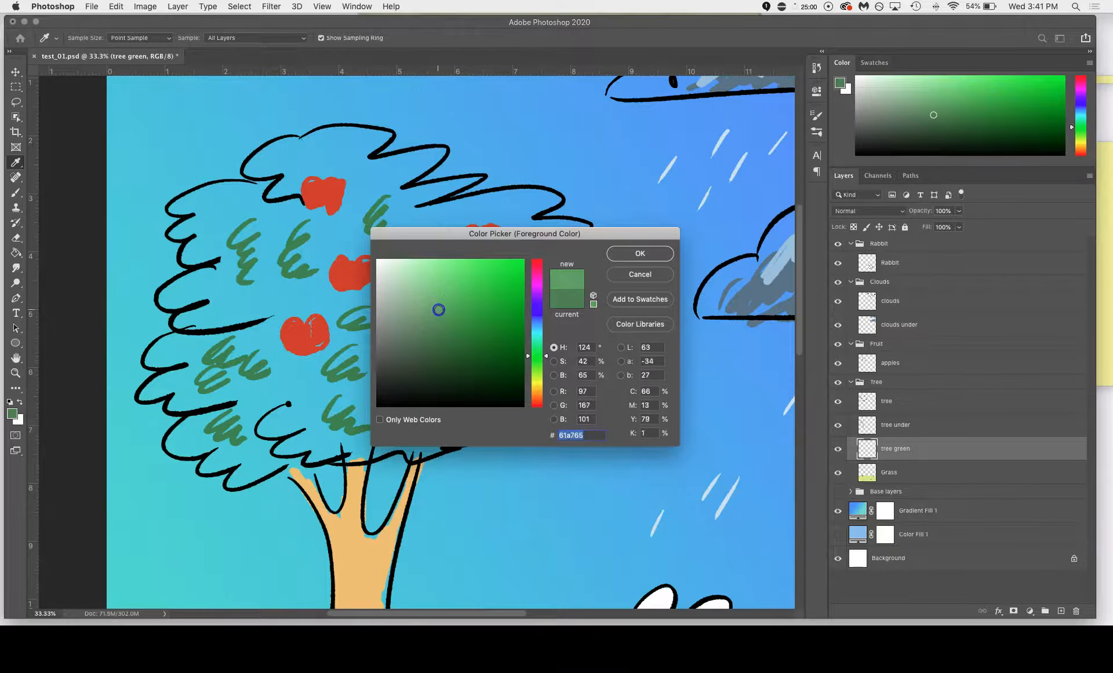
{"action": "left_click", "coordinate": [441, 304]}
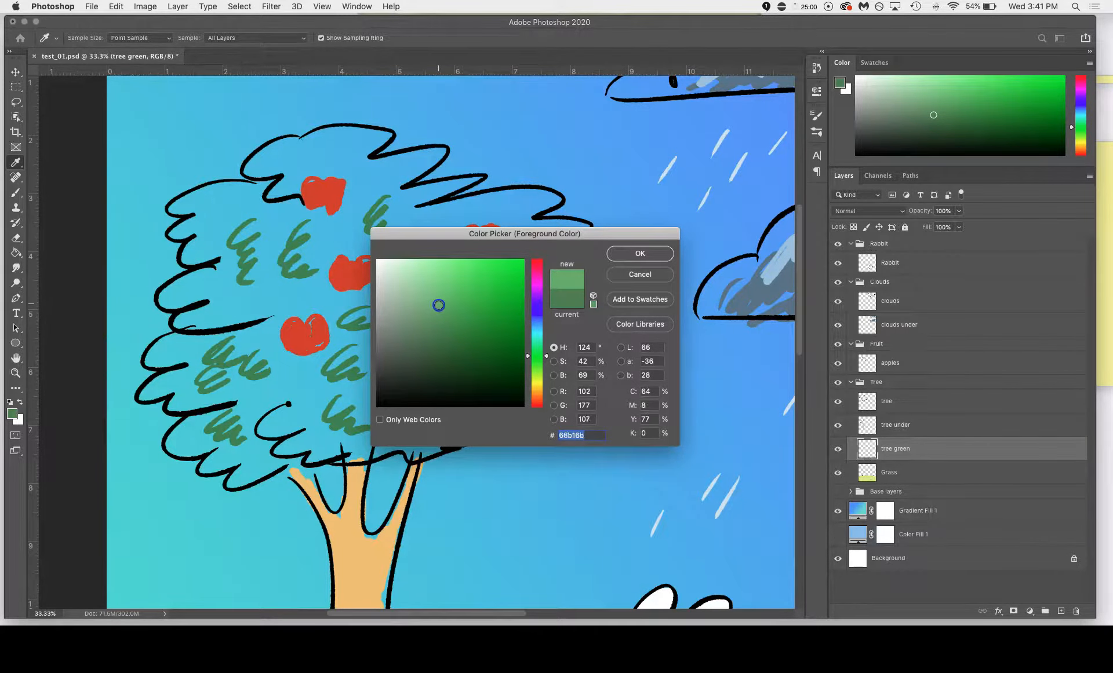
{"action": "left_click", "coordinate": [634, 254]}
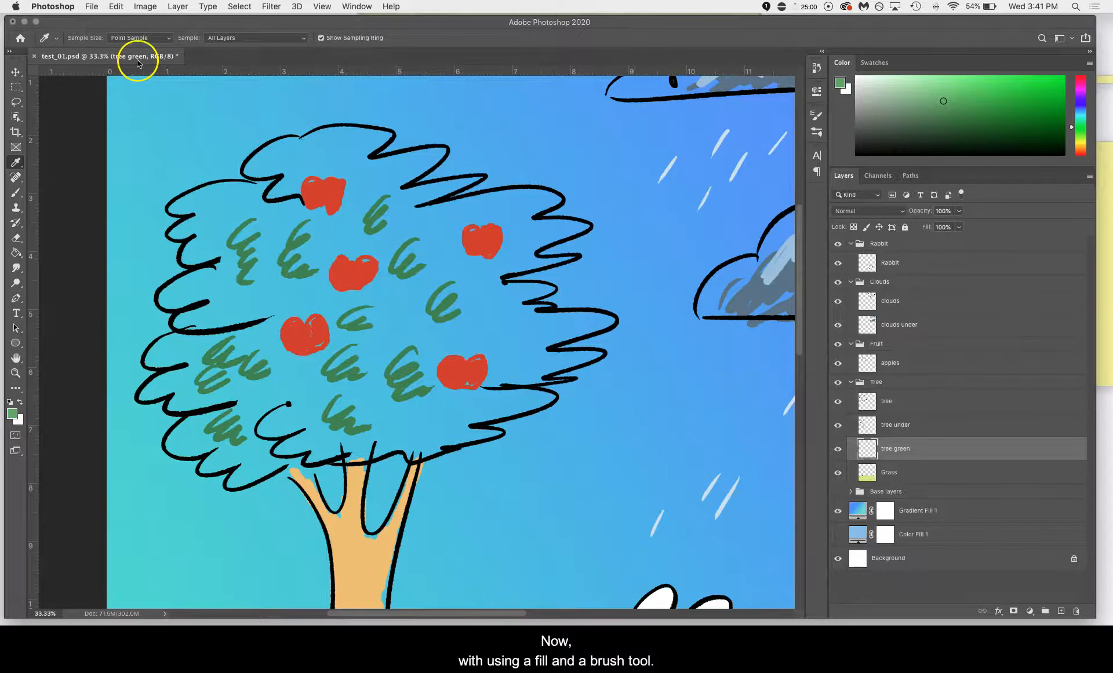
Trace a closed green outline just inside the tree crown's black line with the Hard Round Pressure Size brush at 35 px.
{"action": "key", "text": "b"}
{"action": "left_click", "coordinate": [88, 39]}
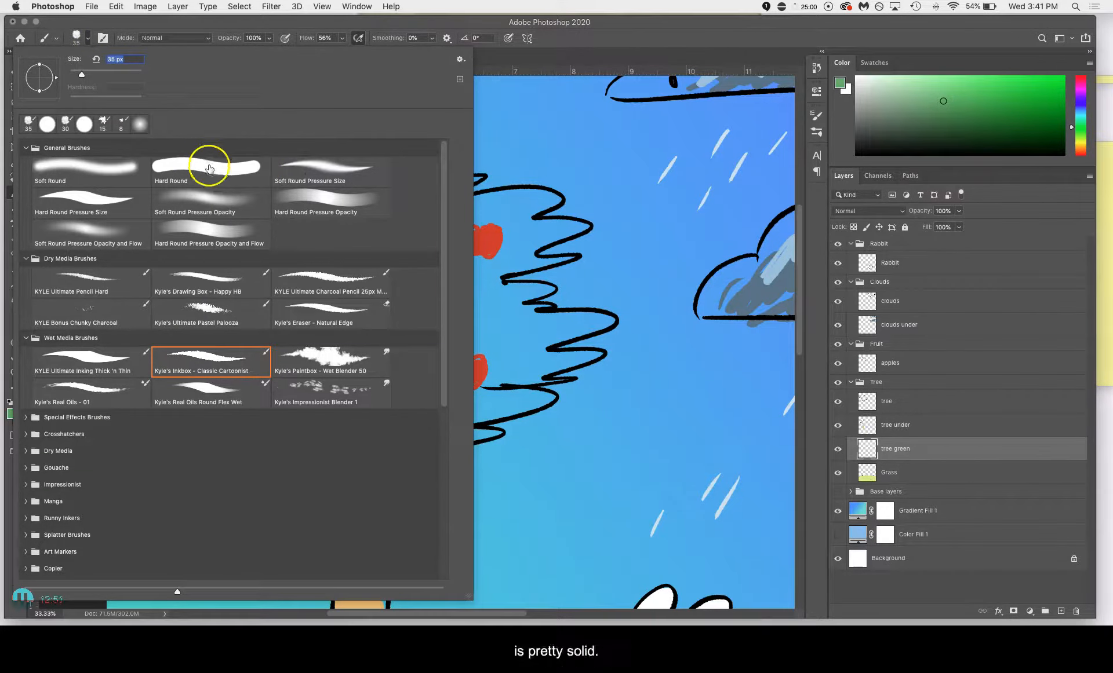
{"action": "double_click", "coordinate": [108, 199]}
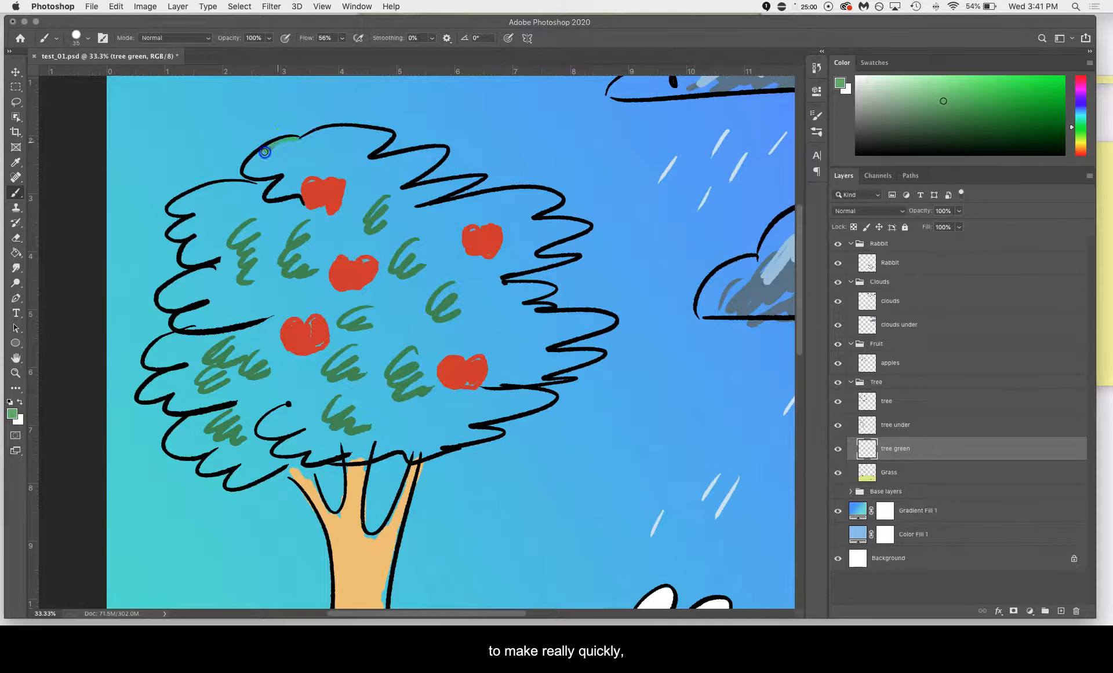
{"action": "left_click_drag", "start_coordinate": [258, 155], "coordinate": [263, 176]}
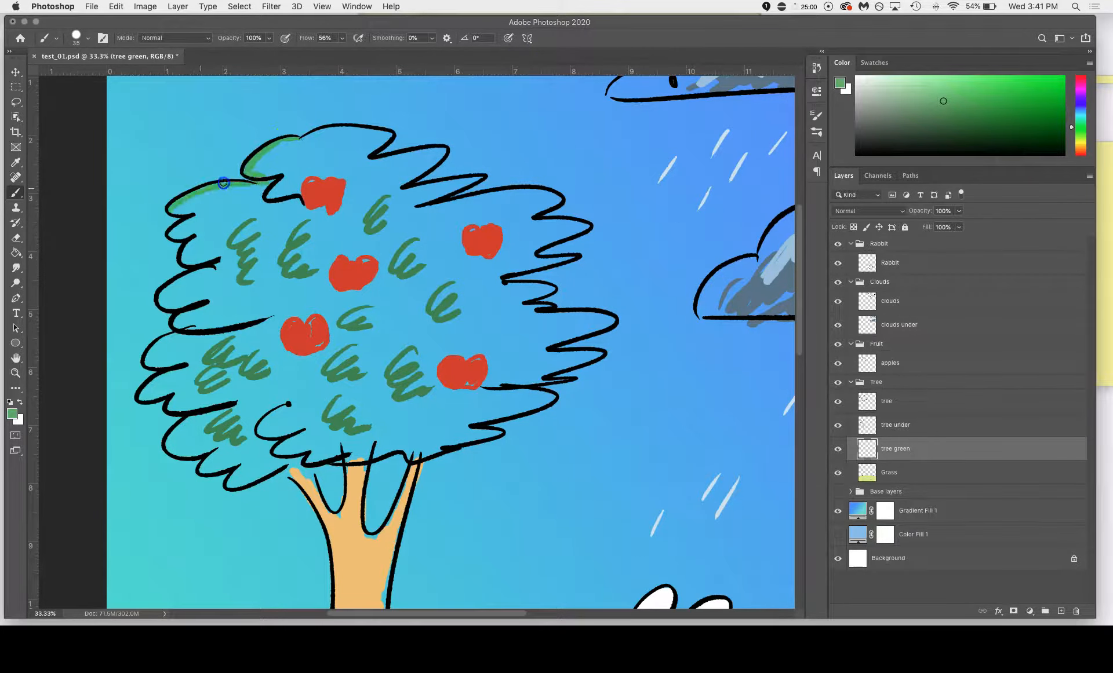
{"action": "left_click_drag", "start_coordinate": [185, 259], "coordinate": [218, 255]}
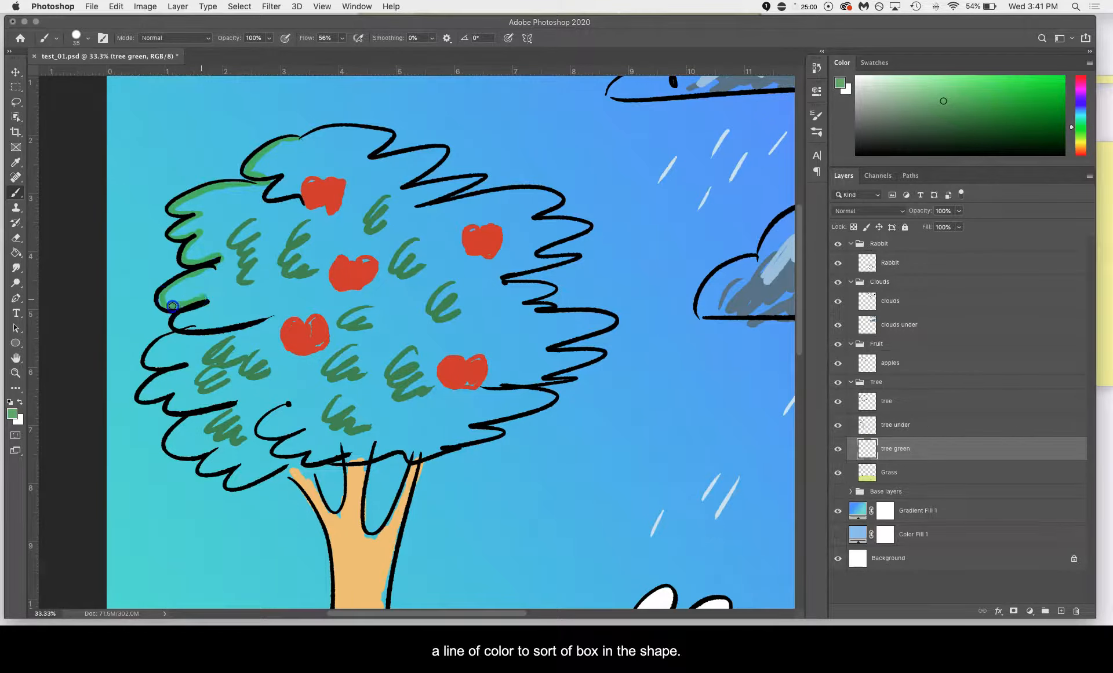
{"action": "left_click_drag", "start_coordinate": [163, 305], "coordinate": [208, 302]}
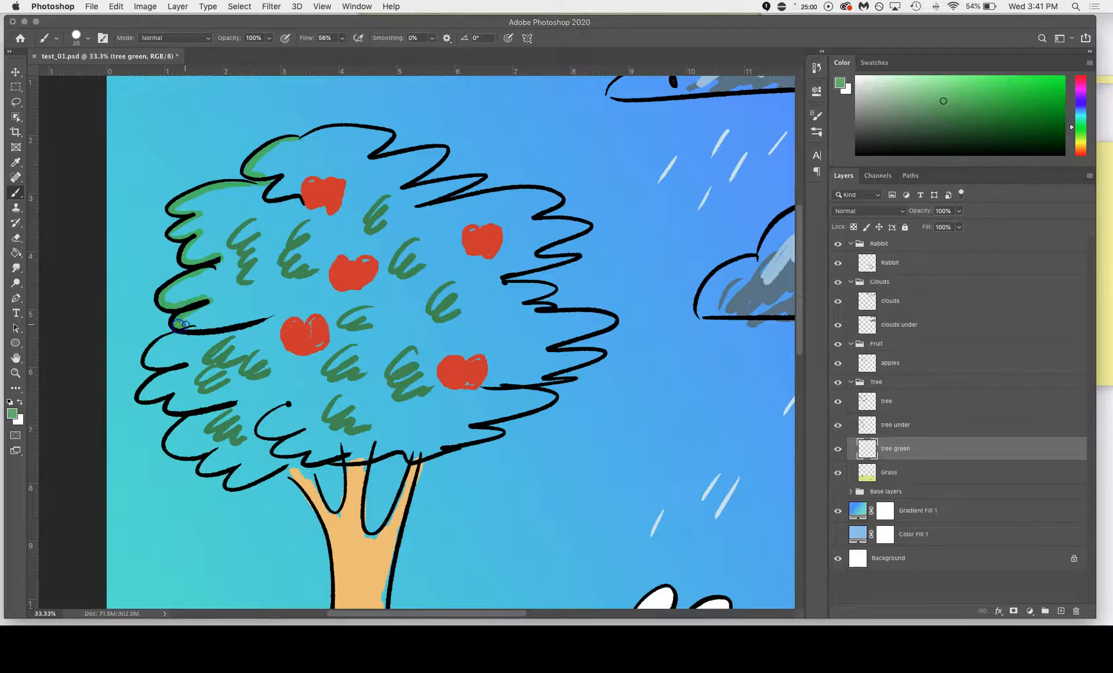
{"action": "mouse_move", "coordinate": [171, 365]}
{"action": "left_mouse_down"}
{"action": "mouse_move", "coordinate": [162, 402]}
{"action": "mouse_move", "coordinate": [191, 442]}
{"action": "mouse_move", "coordinate": [243, 464]}
{"action": "mouse_move", "coordinate": [207, 461]}
{"action": "mouse_move", "coordinate": [542, 194]}
{"action": "mouse_move", "coordinate": [409, 186]}
{"action": "mouse_move", "coordinate": [365, 147]}
{"action": "mouse_move", "coordinate": [292, 137]}
{"action": "left_mouse_up"}
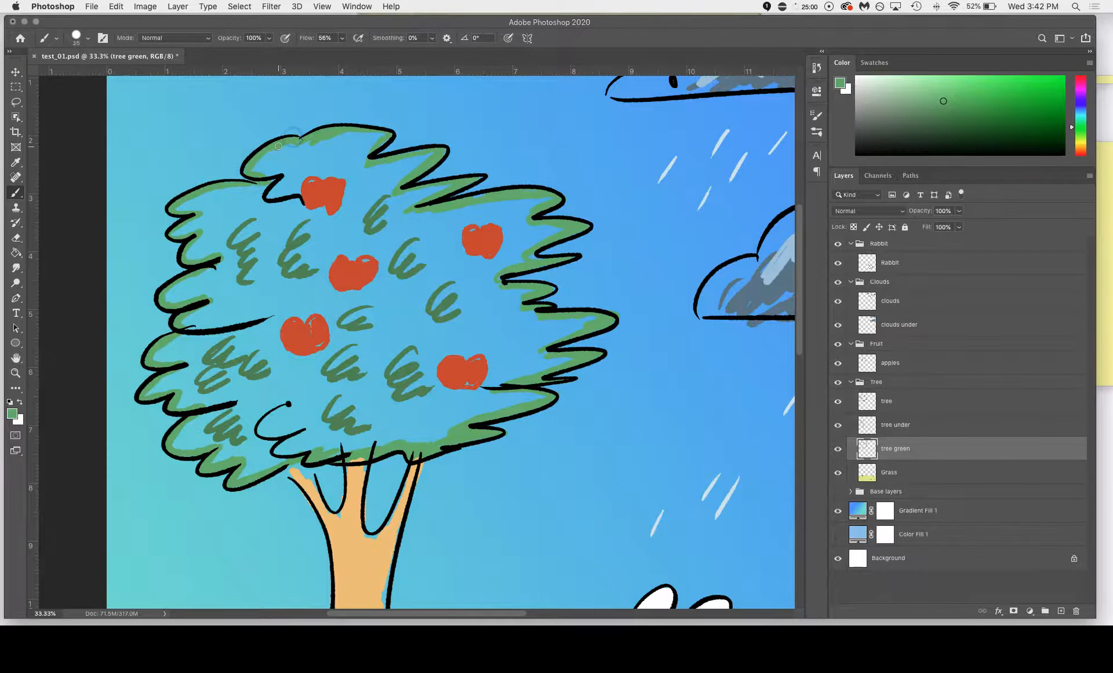
{"action": "left_click", "coordinate": [239, 195]}
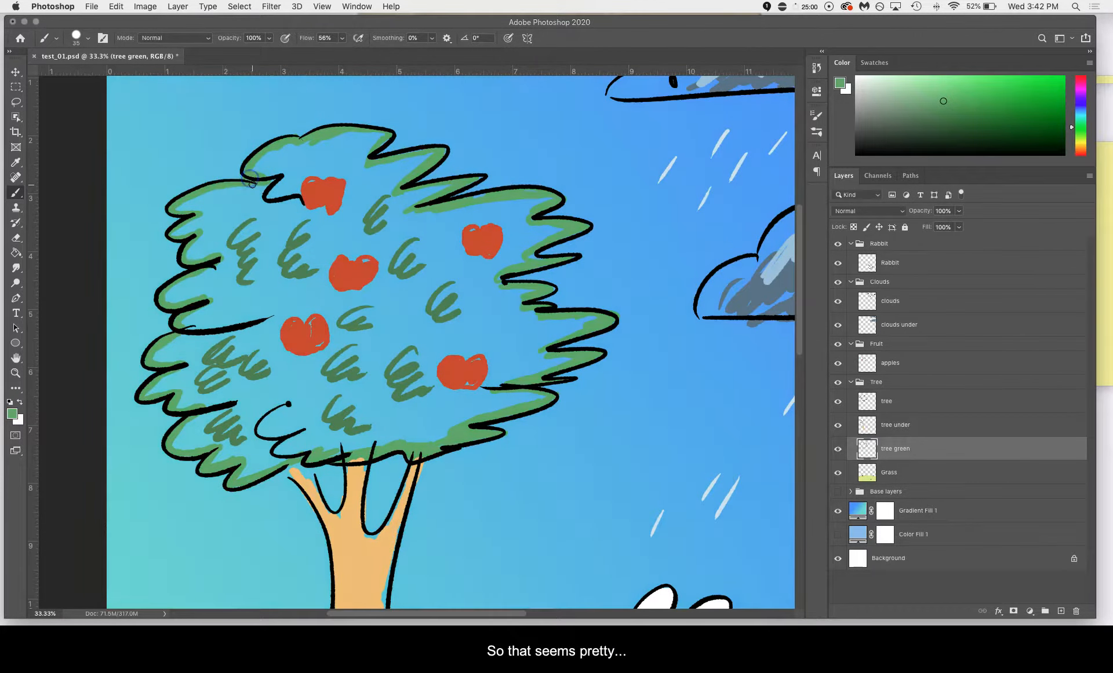
{"action": "left_click", "coordinate": [555, 249]}
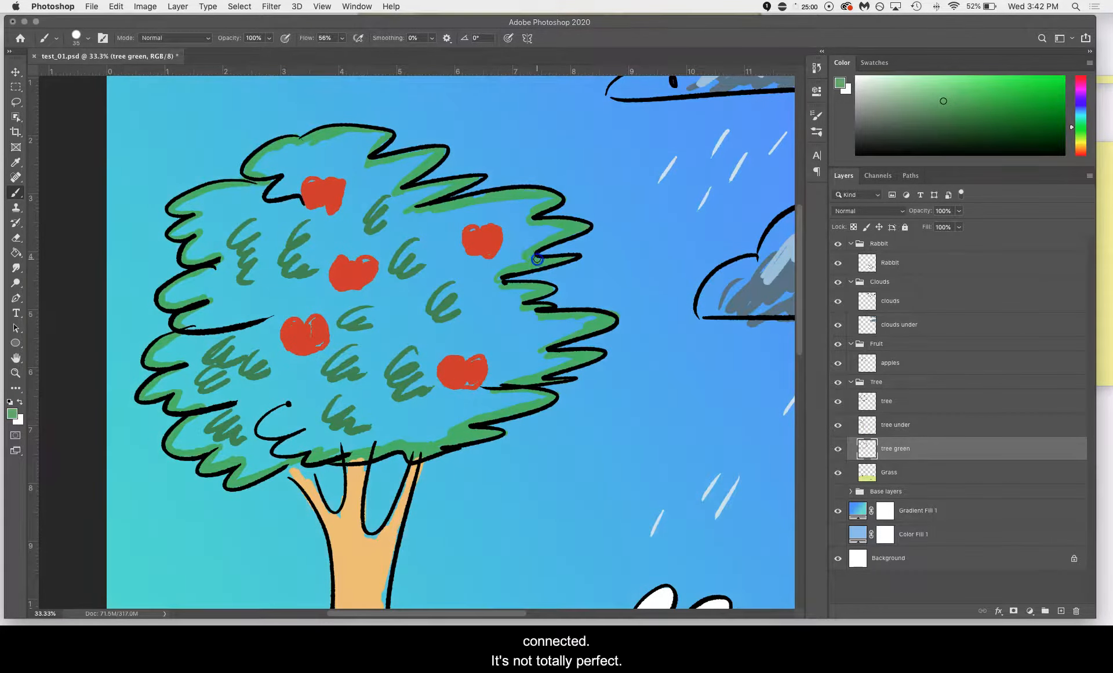
{"action": "left_click_drag", "start_coordinate": [552, 196], "coordinate": [515, 187]}
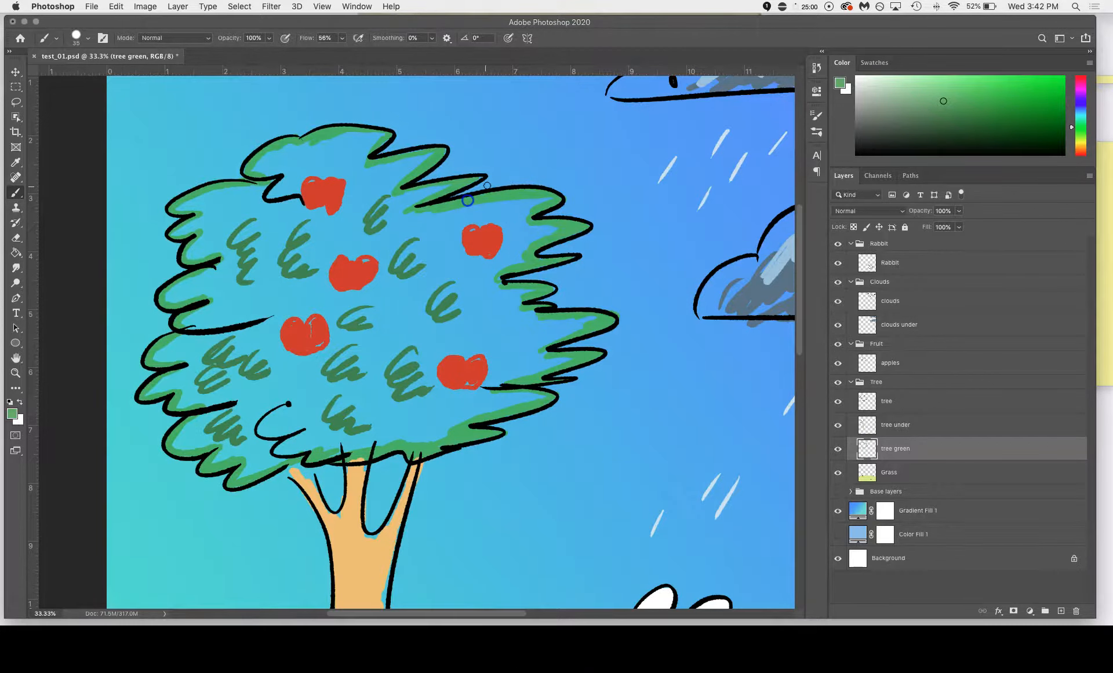
{"action": "left_click", "coordinate": [386, 139]}
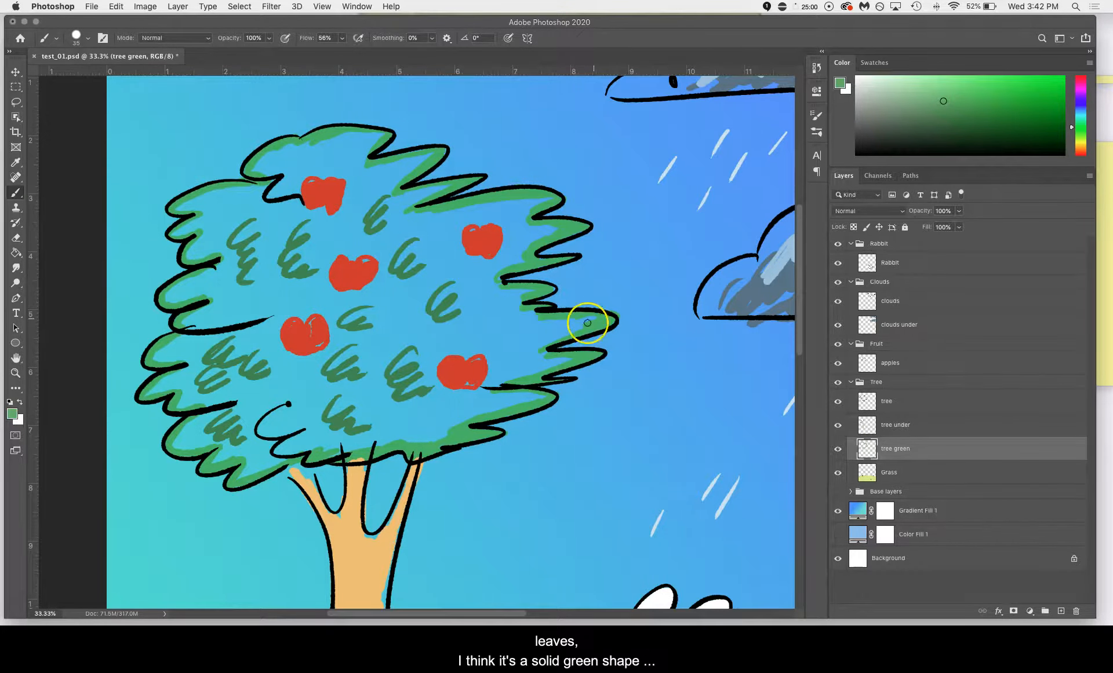
{"action": "left_click", "coordinate": [544, 291]}
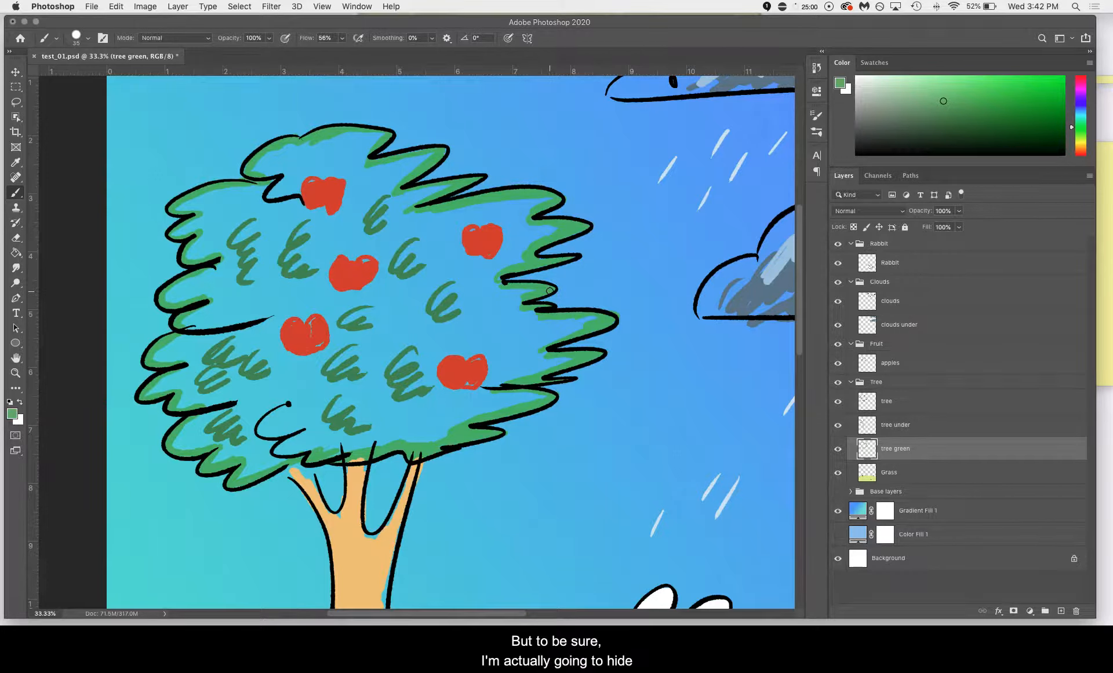
Hide the "tree under" and "tree" layers and check the green crown outline for gaps all the way around.
{"action": "left_click", "coordinate": [841, 427]}
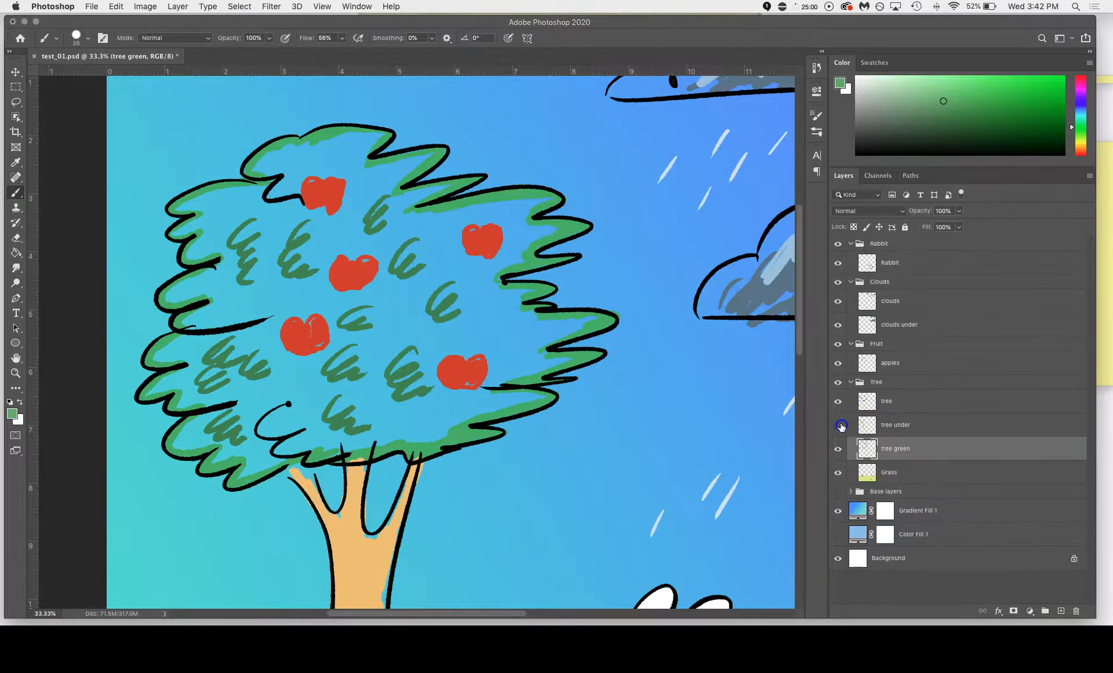
{"action": "left_click", "coordinate": [840, 403]}
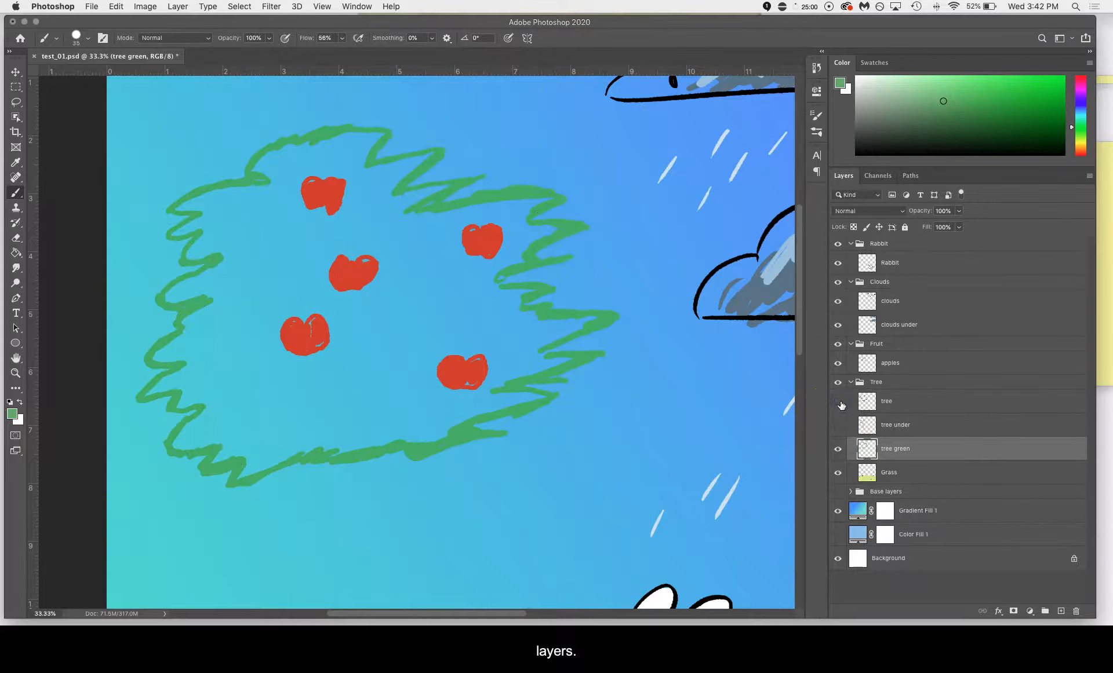
{"action": "key", "text": "super+equal"}
{"action": "mouse_move", "coordinate": [593, 393]}
{"action": "left_mouse_down"}
{"action": "mouse_move", "coordinate": [652, 404]}
{"action": "mouse_move", "coordinate": [636, 422]}
{"action": "left_mouse_up"}
{"action": "left_click_drag", "start_coordinate": [638, 360], "coordinate": [635, 380]}
{"action": "key", "text": "super+minus"}
{"action": "left_click_drag", "start_coordinate": [567, 330], "coordinate": [629, 395]}
{"action": "key", "text": "super+equal"}
{"action": "left_click_drag", "start_coordinate": [559, 404], "coordinate": [545, 323]}
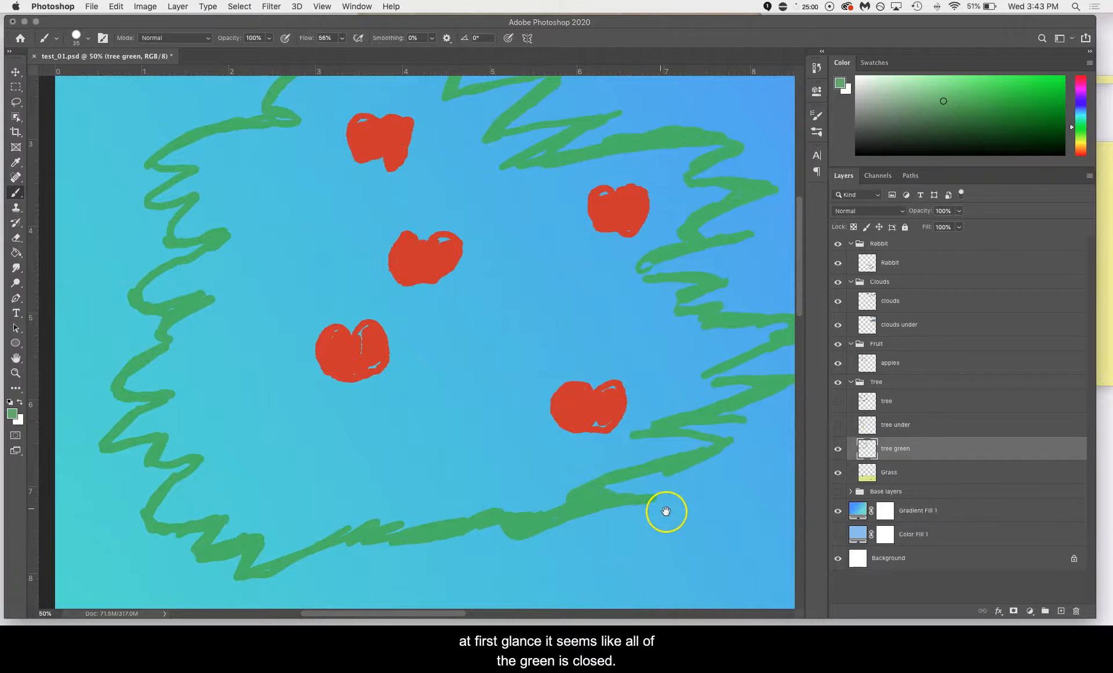
{"action": "left_click_drag", "start_coordinate": [711, 459], "coordinate": [666, 485]}
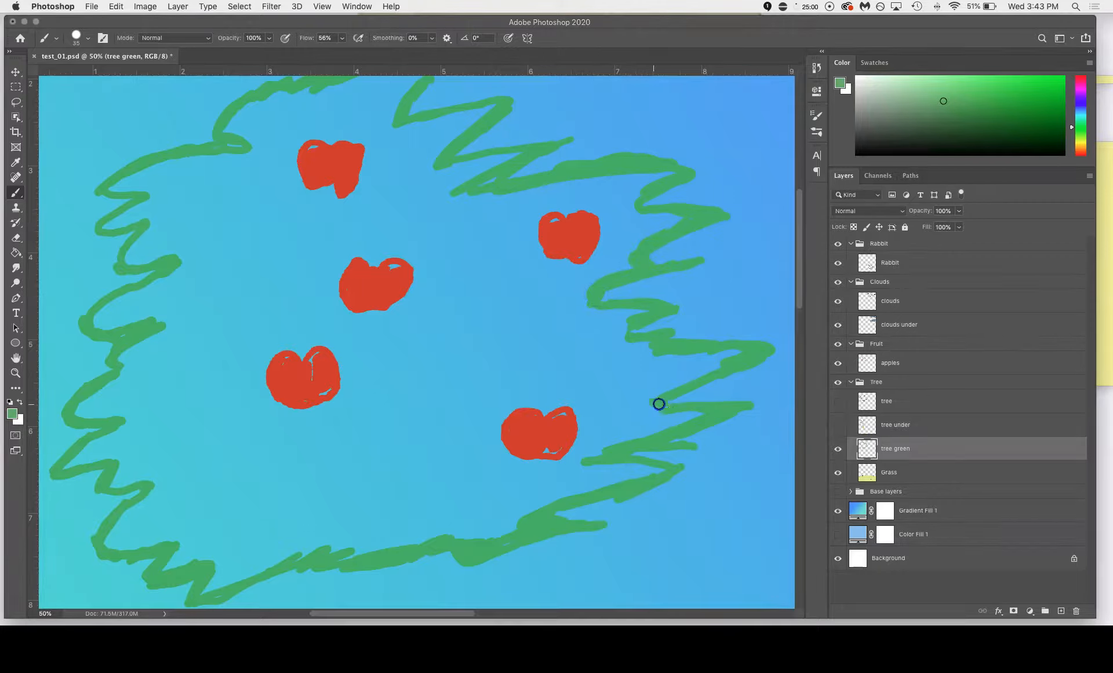
{"action": "left_click_drag", "start_coordinate": [680, 251], "coordinate": [639, 425]}
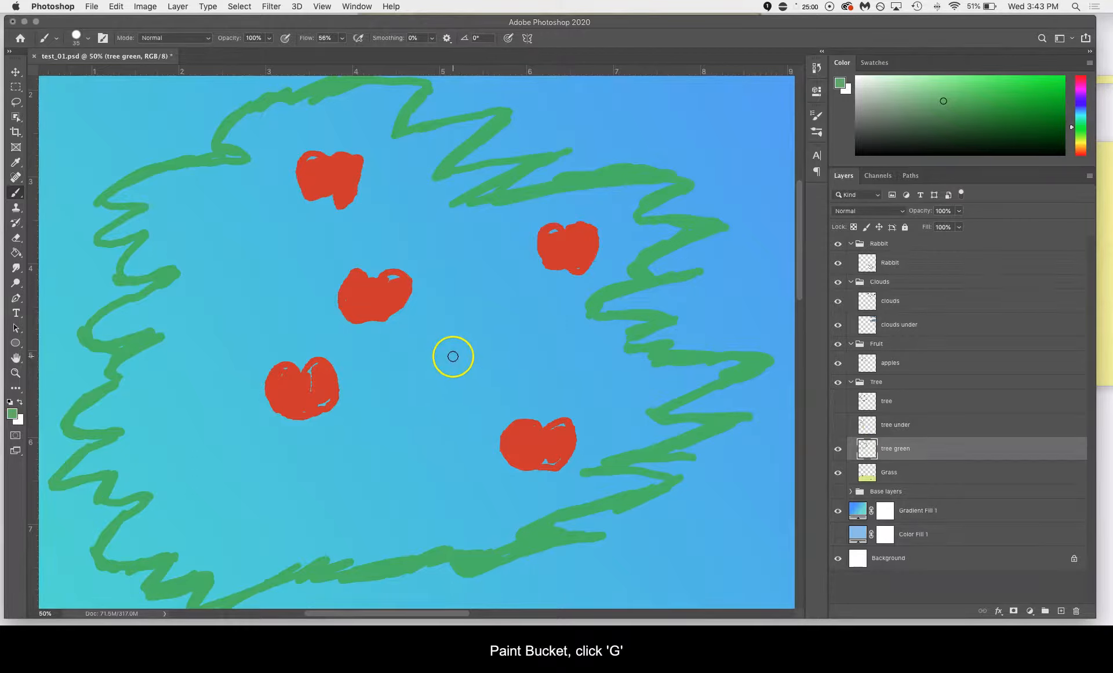
Fill the inside of the crown outline with the foreground green on the "tree green" layer using the Paint Bucket.
{"action": "key", "text": "g"}
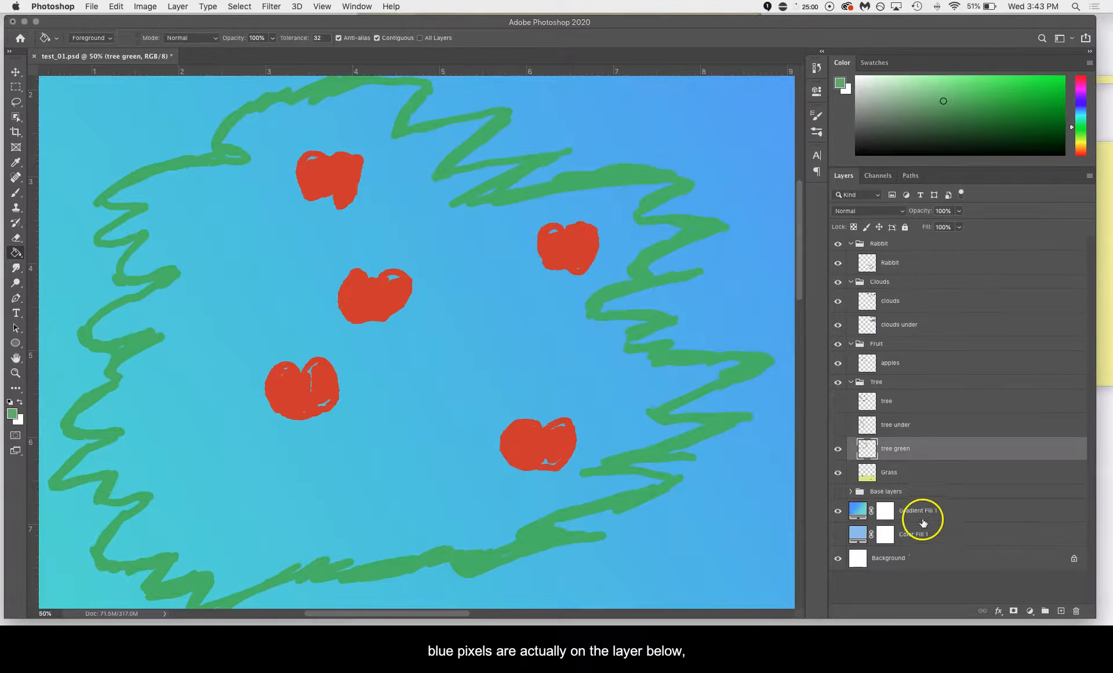
{"action": "left_click", "coordinate": [952, 511]}
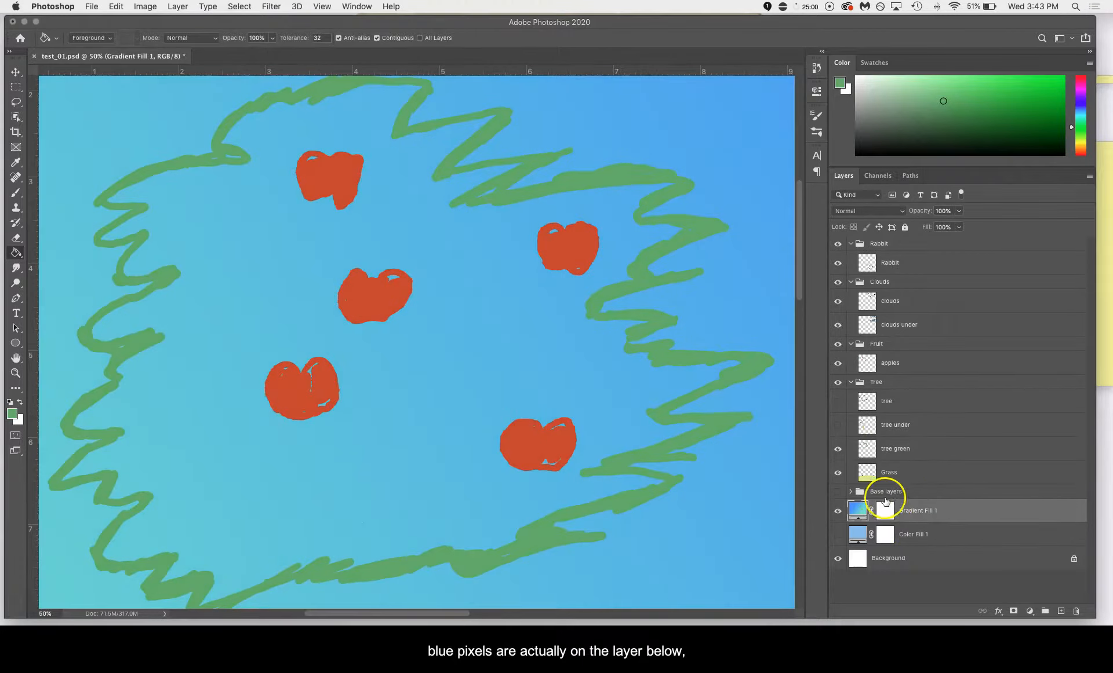
{"action": "left_click", "coordinate": [914, 452]}
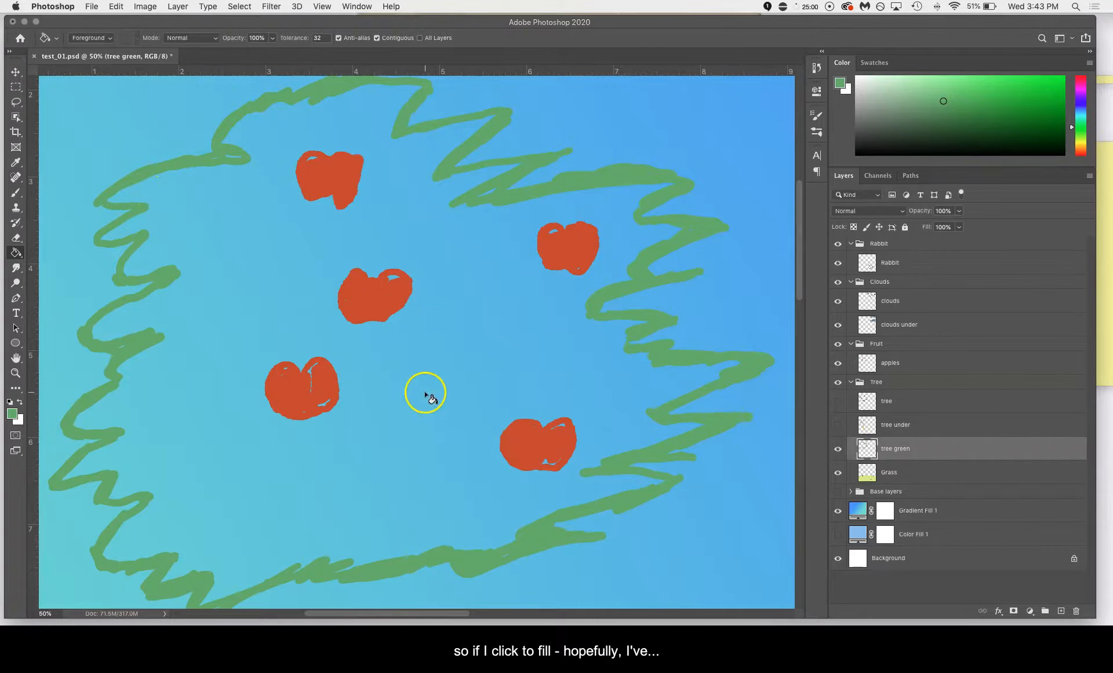
{"action": "left_click", "coordinate": [404, 394]}
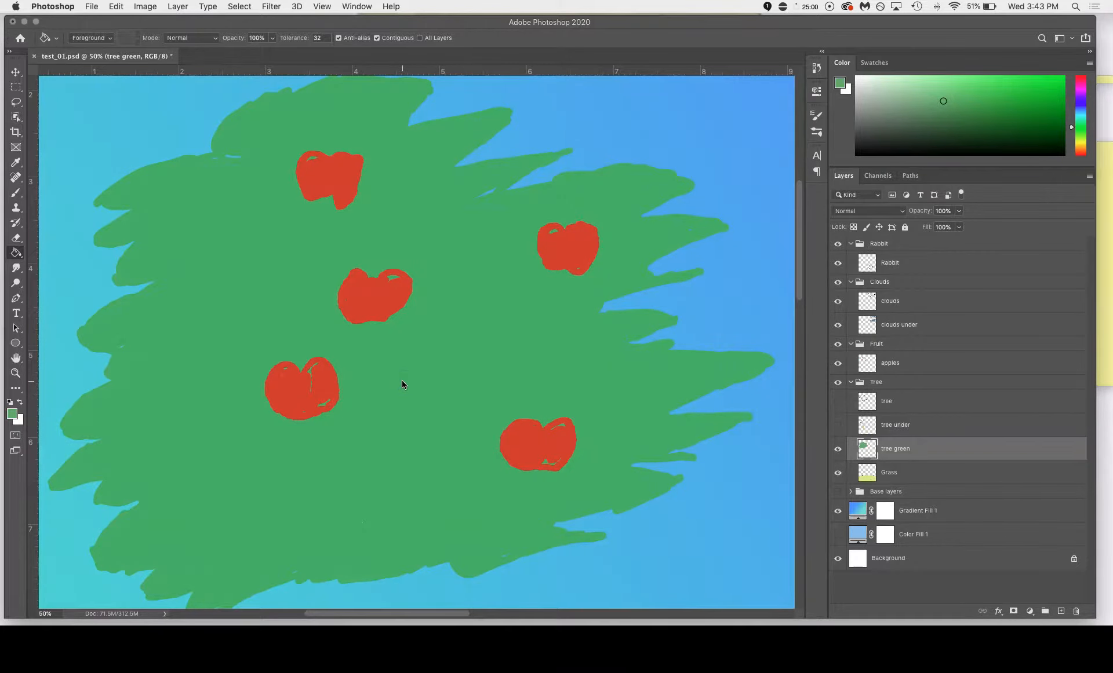
Isolate the "tree green" layer by hiding the Fruit, Clouds and Rabbit groups and the Grass, Gradient Fill 1 and Background layers.
{"action": "key", "text": "super+minus"}
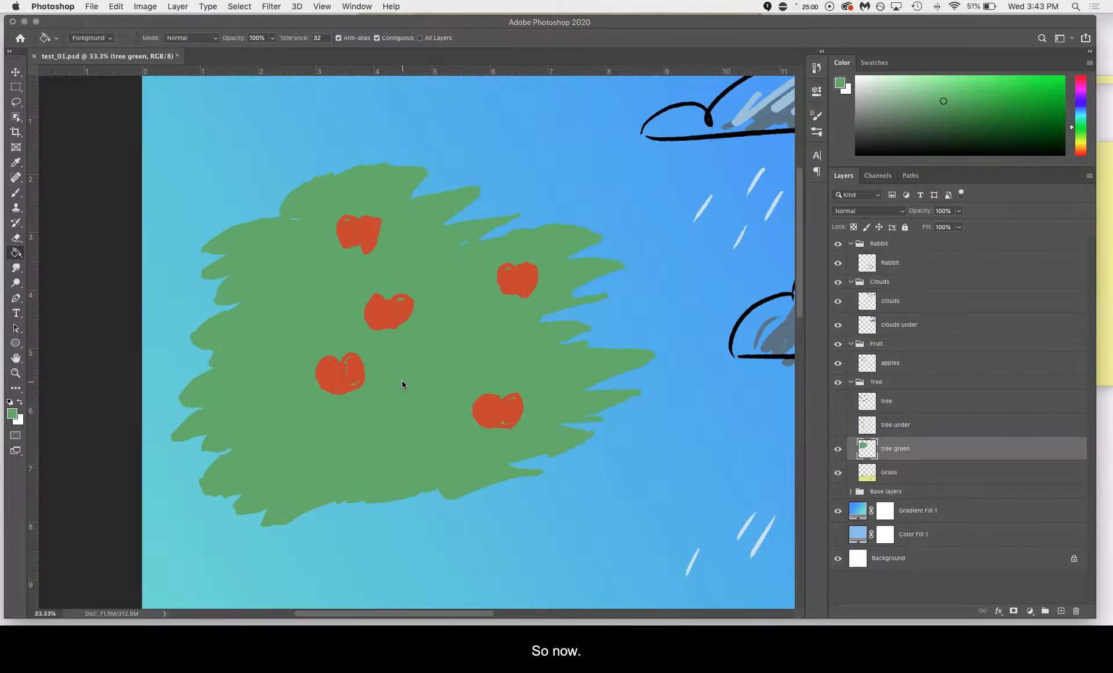
{"action": "key", "text": "super+minus"}
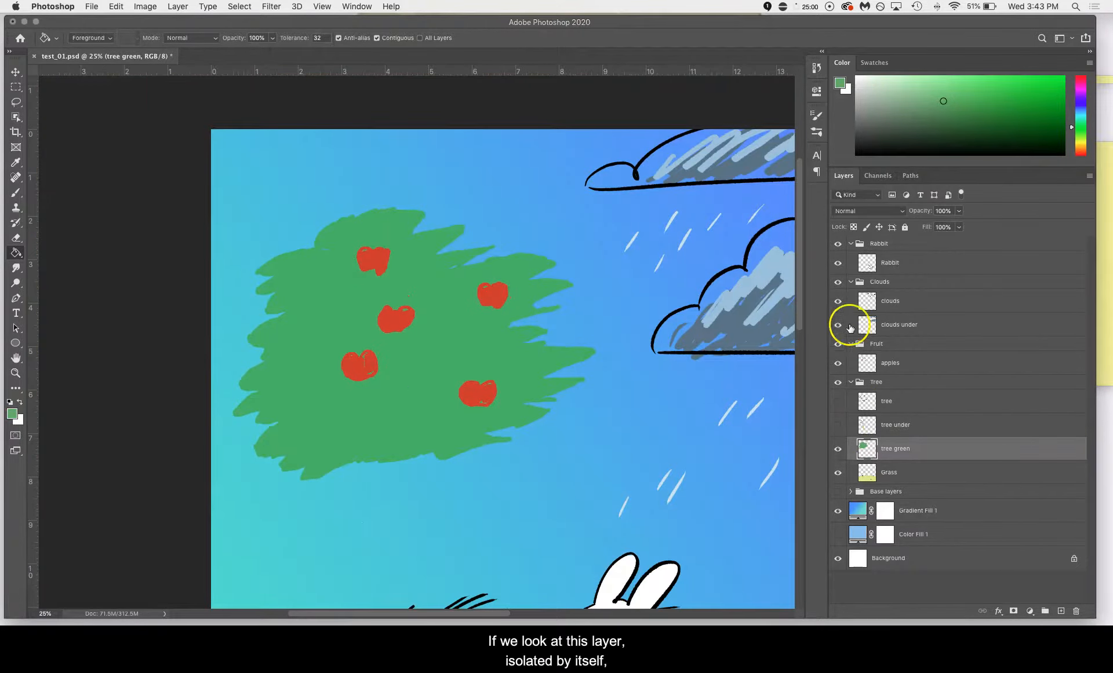
{"action": "left_click", "coordinate": [838, 345]}
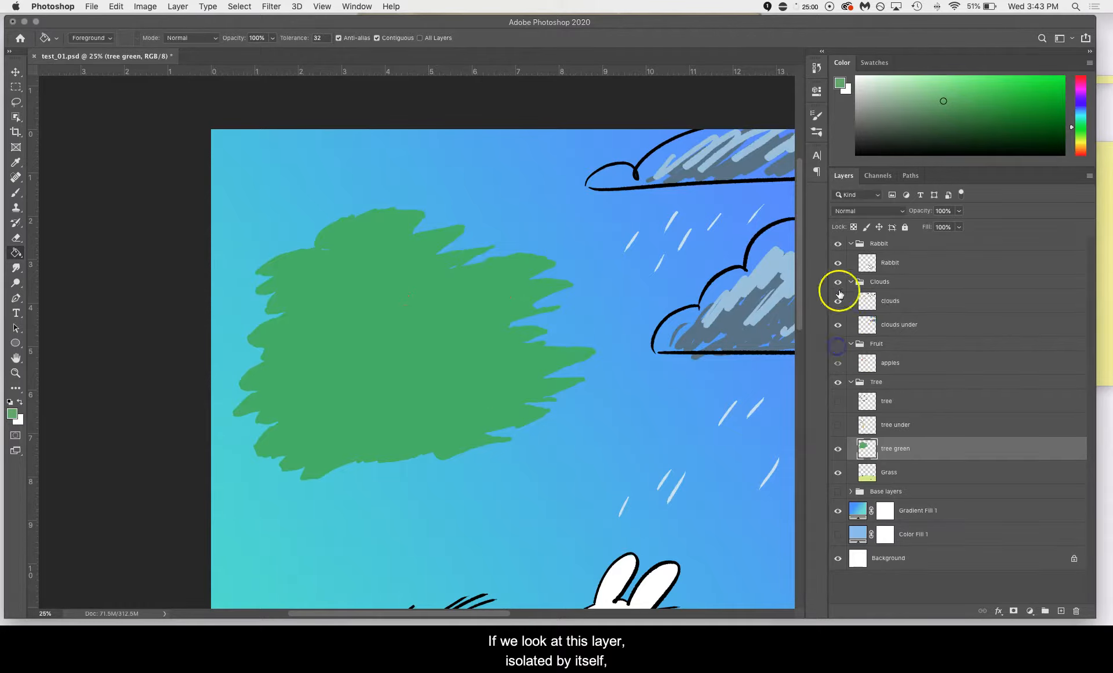
{"action": "left_click", "coordinate": [837, 282]}
{"action": "left_click", "coordinate": [838, 244]}
{"action": "left_click", "coordinate": [837, 473]}
{"action": "left_click", "coordinate": [837, 511]}
{"action": "left_click", "coordinate": [838, 559]}
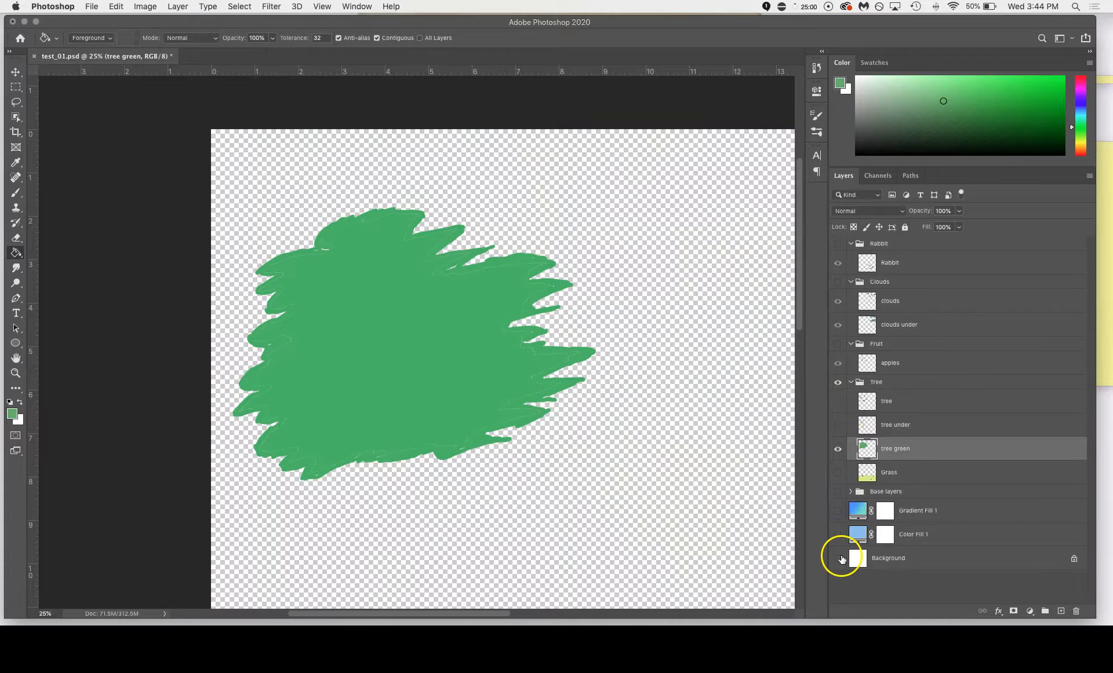
Examine the isolated green crown at 50% zoom for unfilled spots where the bucket fill meets the brushed outline.
{"action": "key", "text": "super+plus"}
{"action": "left_click_drag", "start_coordinate": [732, 442], "coordinate": [576, 497]}
{"action": "left_click_drag", "start_coordinate": [580, 325], "coordinate": [756, 354]}
{"action": "left_click_drag", "start_coordinate": [549, 400], "coordinate": [616, 301]}
{"action": "left_click_drag", "start_coordinate": [693, 427], "coordinate": [640, 571]}
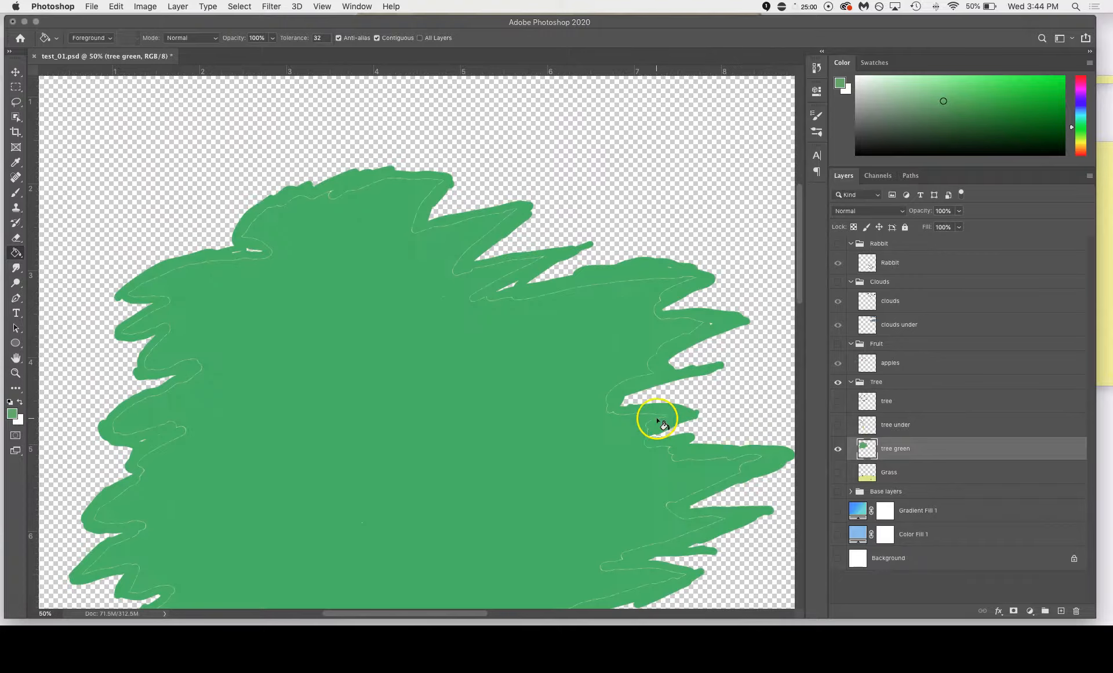
{"action": "left_click_drag", "start_coordinate": [747, 391], "coordinate": [725, 346]}
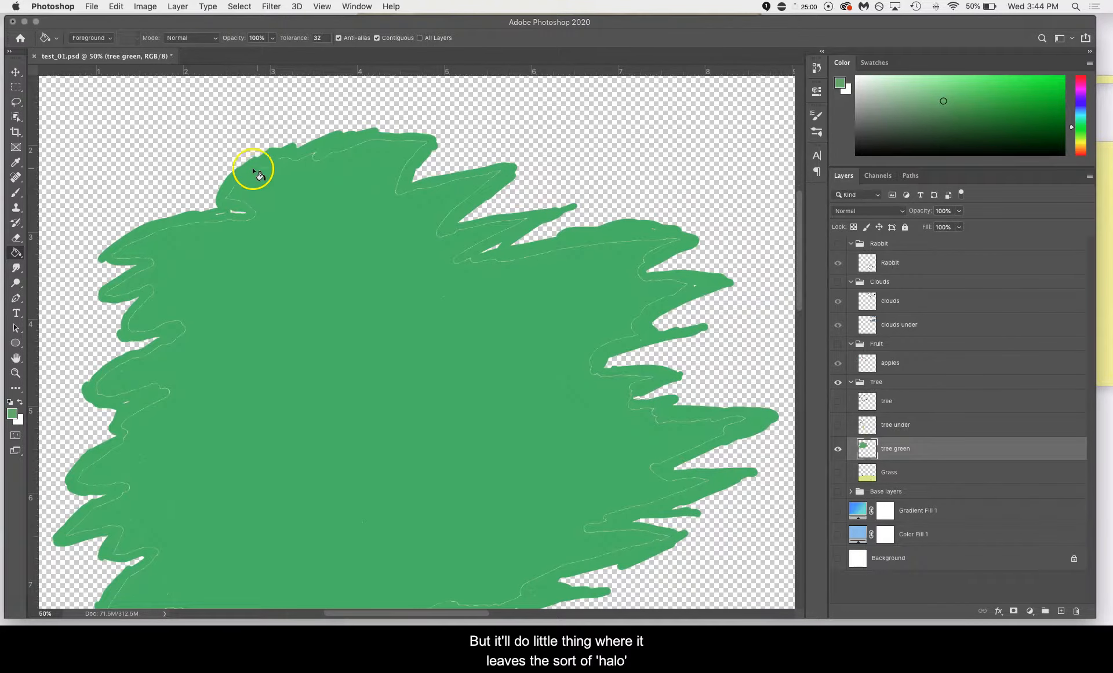
Cover the thin unfilled halo lines and specks along the crown's edges with green on the "tree green" layer using the Brush and Paint Bucket.
{"action": "key", "text": "b"}
{"action": "mouse_move", "coordinate": [418, 143]}
{"action": "left_mouse_down"}
{"action": "mouse_move", "coordinate": [400, 197]}
{"action": "mouse_move", "coordinate": [489, 168]}
{"action": "mouse_move", "coordinate": [476, 237]}
{"action": "left_mouse_up"}
{"action": "key", "text": "g"}
{"action": "left_click", "coordinate": [476, 261]}
{"action": "left_click_drag", "start_coordinate": [498, 359], "coordinate": [510, 286]}
{"action": "left_click_drag", "start_coordinate": [400, 239], "coordinate": [386, 361]}
{"action": "key", "text": "b"}
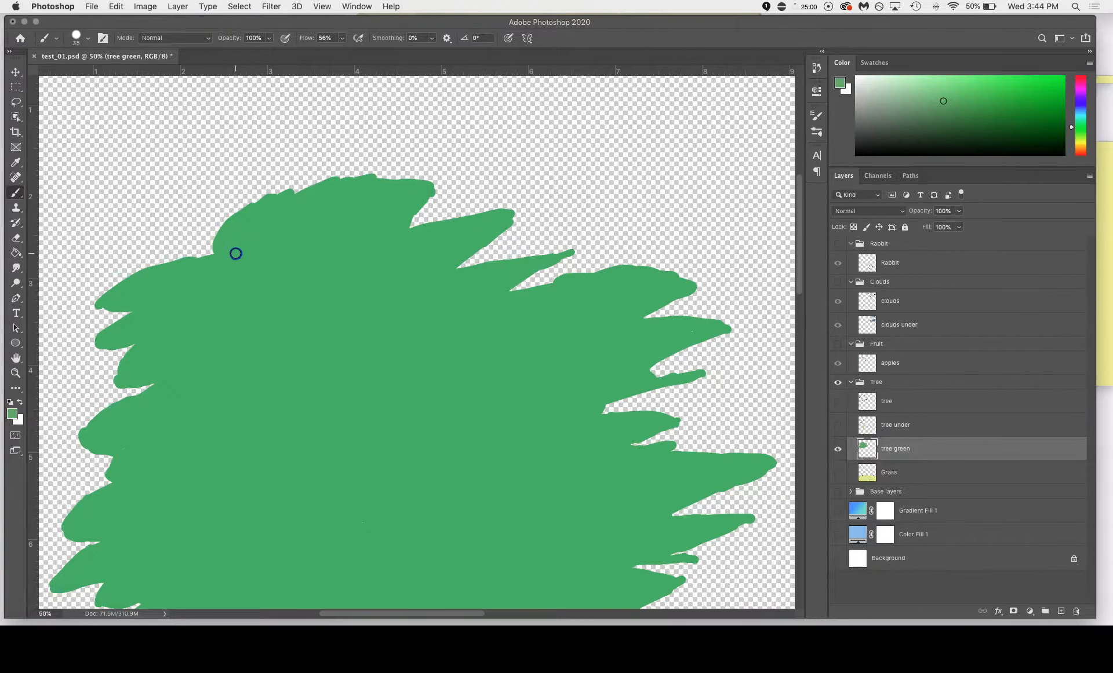
{"action": "left_click_drag", "start_coordinate": [543, 511], "coordinate": [622, 382]}
{"action": "left_click_drag", "start_coordinate": [206, 316], "coordinate": [207, 328]}
{"action": "mouse_move", "coordinate": [750, 424]}
{"action": "left_mouse_down"}
{"action": "mouse_move", "coordinate": [632, 431]}
{"action": "mouse_move", "coordinate": [455, 408]}
{"action": "left_mouse_up"}
{"action": "left_click", "coordinate": [365, 523]}
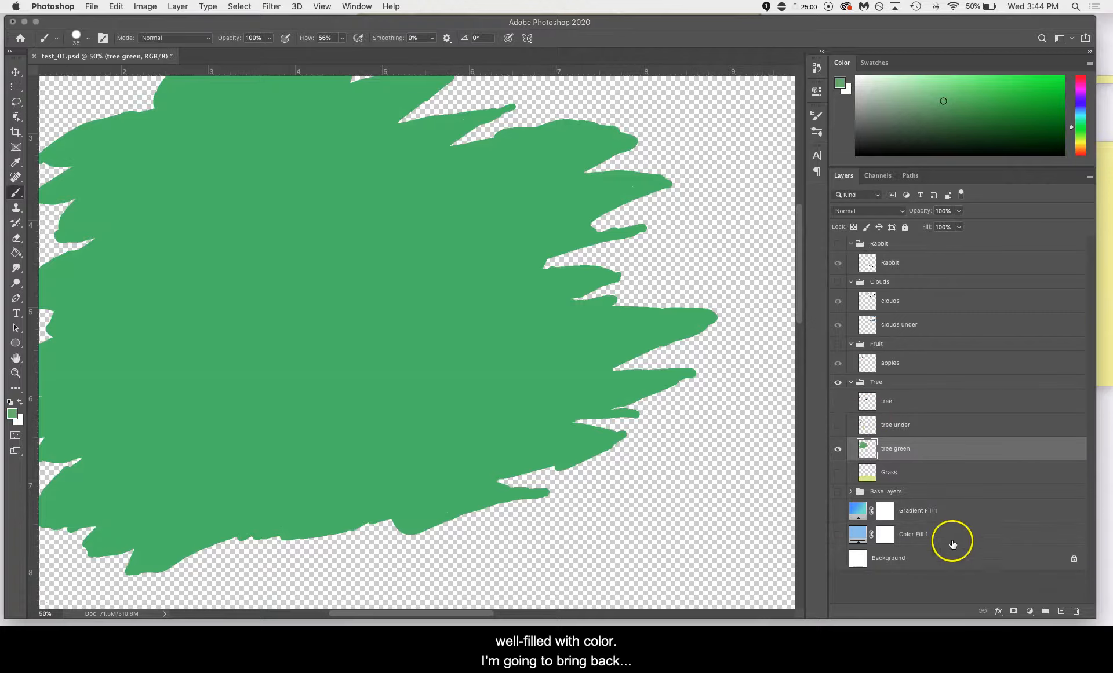
Show the Background, Gradient Fill 1, Grass, "tree under" and "tree" layers again.
{"action": "left_click", "coordinate": [838, 559]}
{"action": "left_click", "coordinate": [838, 510]}
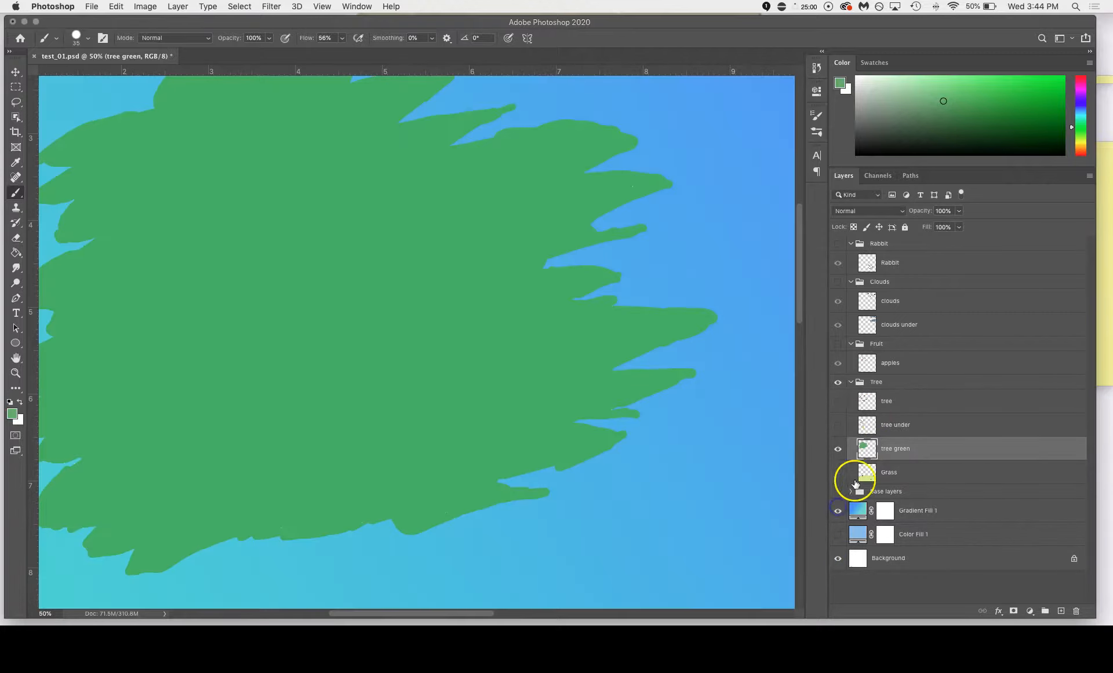
{"action": "left_click", "coordinate": [838, 473]}
{"action": "left_click", "coordinate": [838, 425]}
{"action": "left_click", "coordinate": [838, 402]}
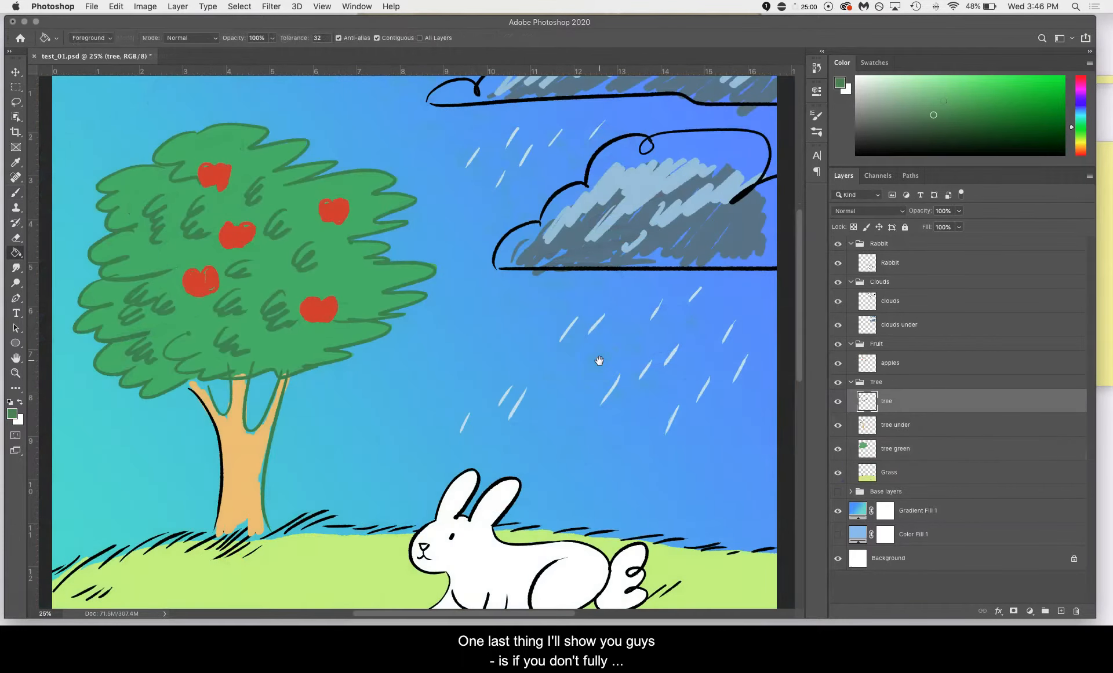
Set the foreground color to white with the Color Picker.
{"action": "key", "text": "i"}
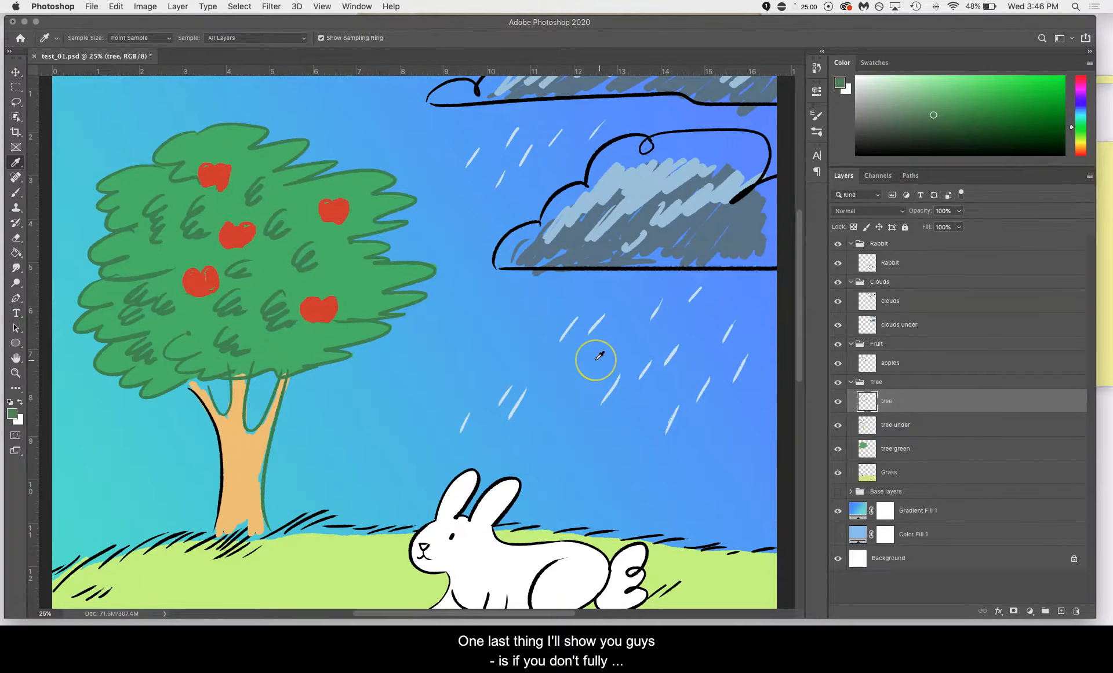
{"action": "left_click", "coordinate": [12, 416]}
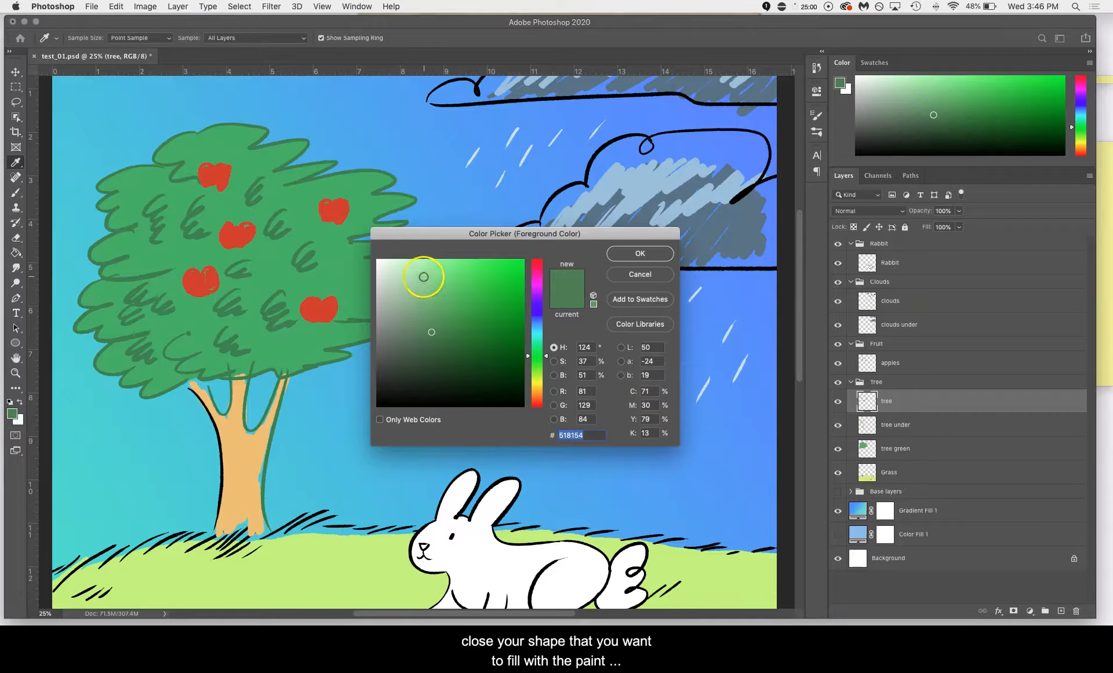
{"action": "left_click", "coordinate": [378, 260]}
{"action": "left_click", "coordinate": [610, 265]}
Add a new layer named "clouds white" to the Clouds group and place it beneath "clouds under".
{"action": "left_click_drag", "start_coordinate": [681, 329], "coordinate": [541, 422]}
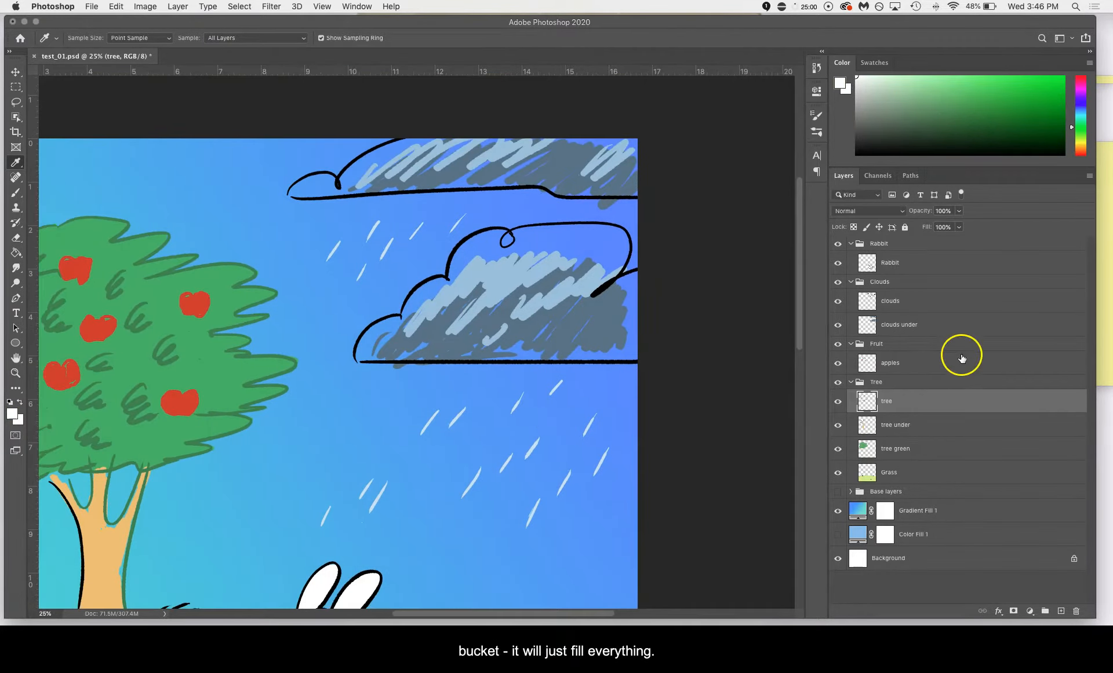
{"action": "left_click", "coordinate": [916, 326]}
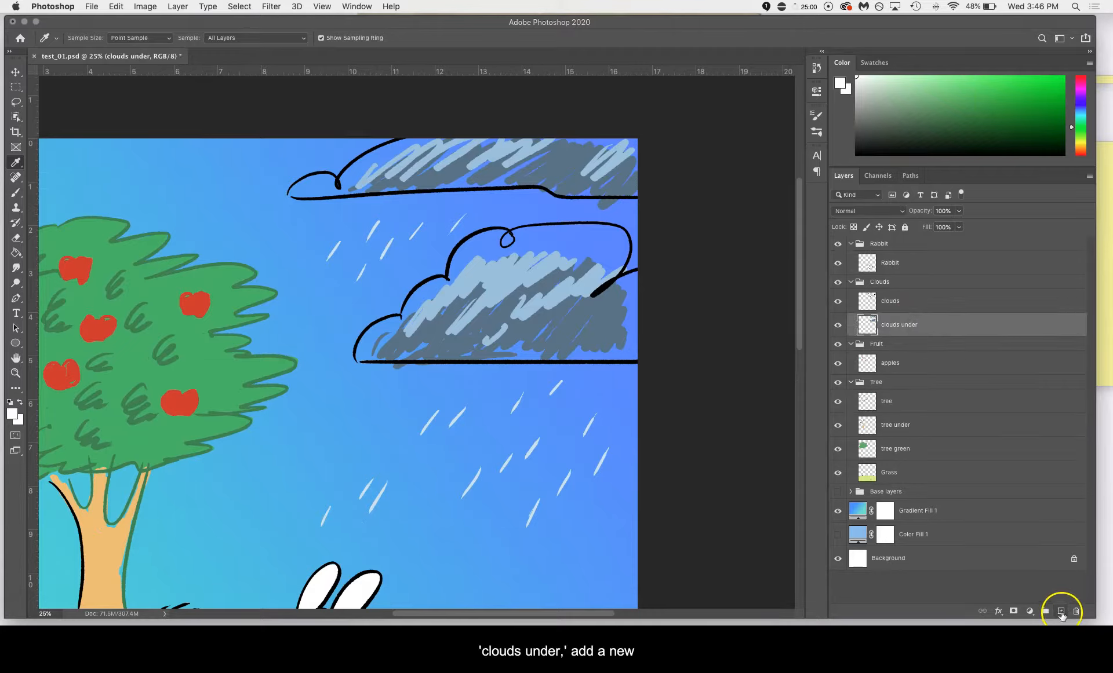
{"action": "left_click", "coordinate": [1062, 612]}
{"action": "double_click", "coordinate": [888, 326]}
{"action": "type", "text": "c"}
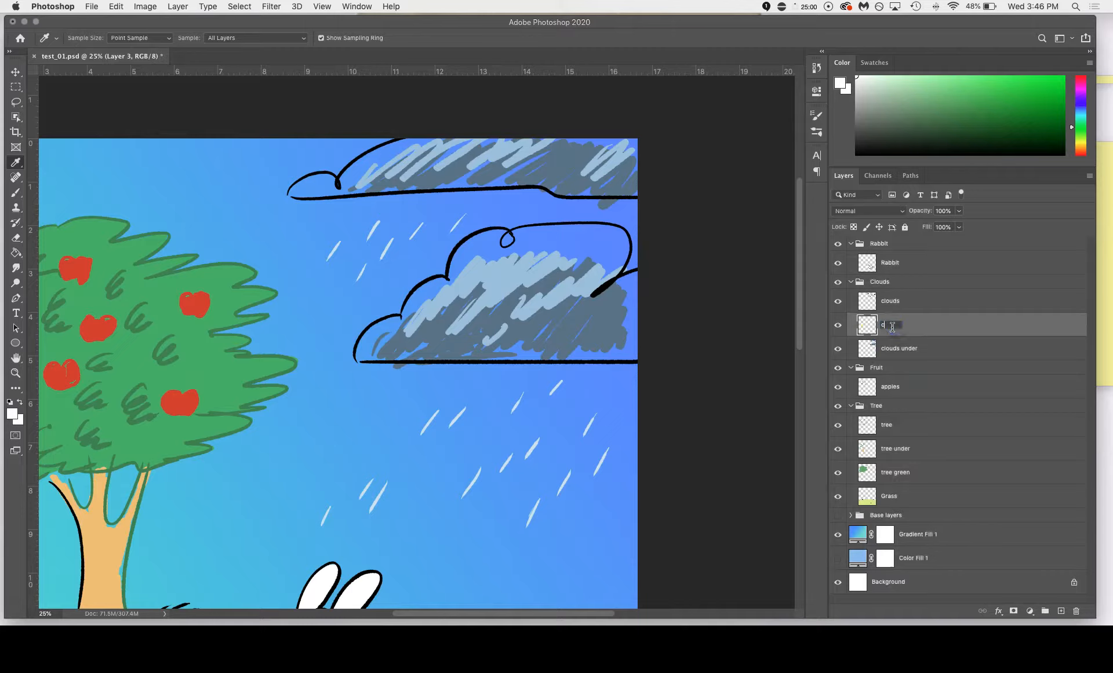
{"action": "type", "text": "louds white"}
{"action": "key", "text": "Return"}
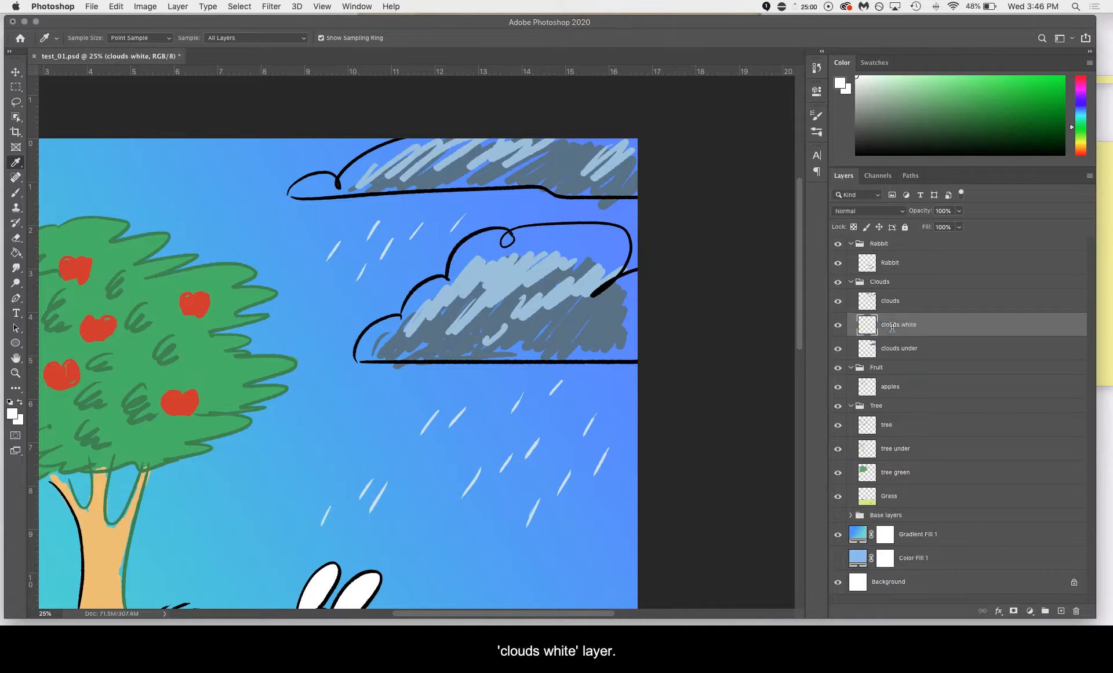
{"action": "left_click_drag", "start_coordinate": [931, 322], "coordinate": [929, 350]}
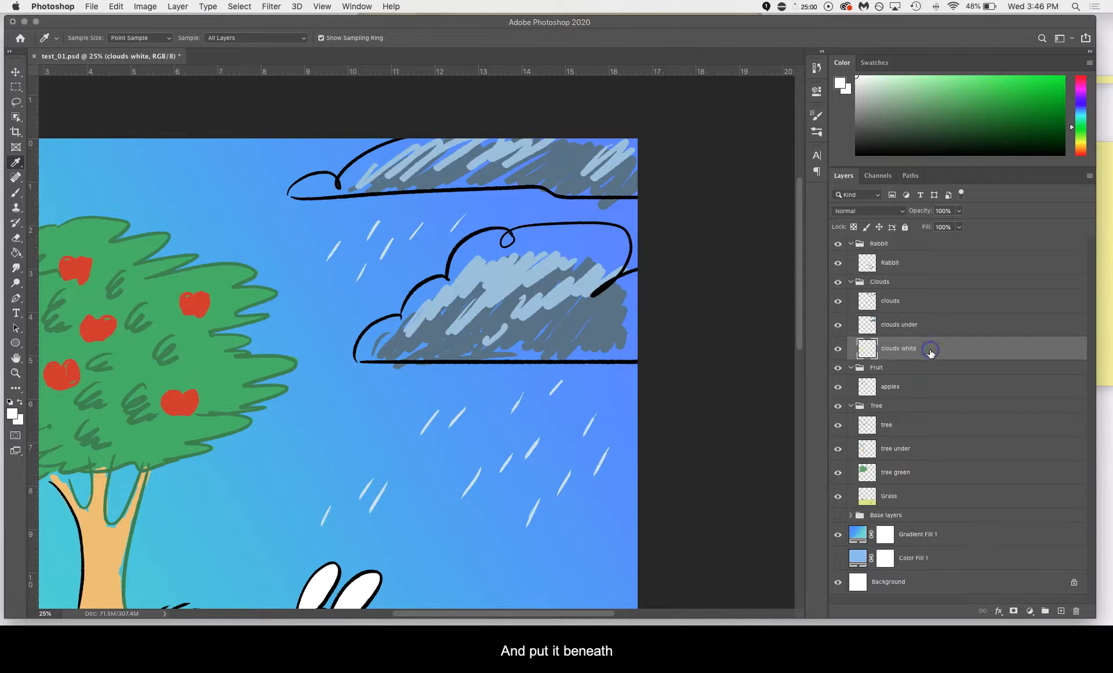
Brush a white outline just inside the lower cloud's contour on "clouds white", stopping short of the canvas edge.
{"action": "key", "text": "b"}
{"action": "left_click", "coordinate": [946, 346]}
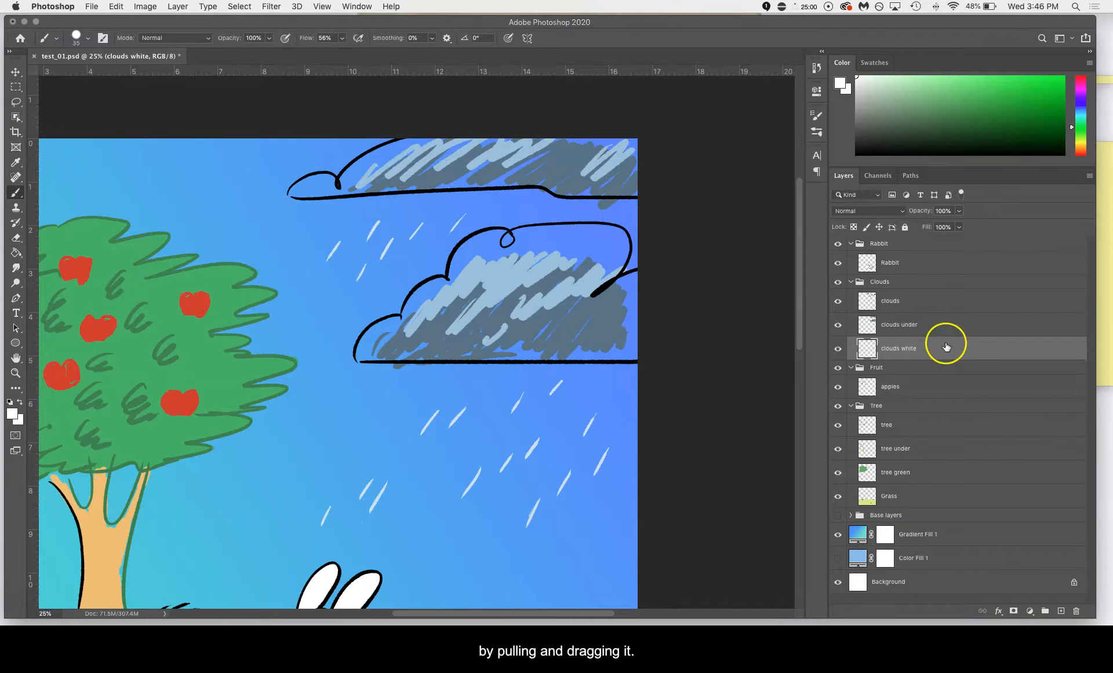
{"action": "key", "text": "super+equal"}
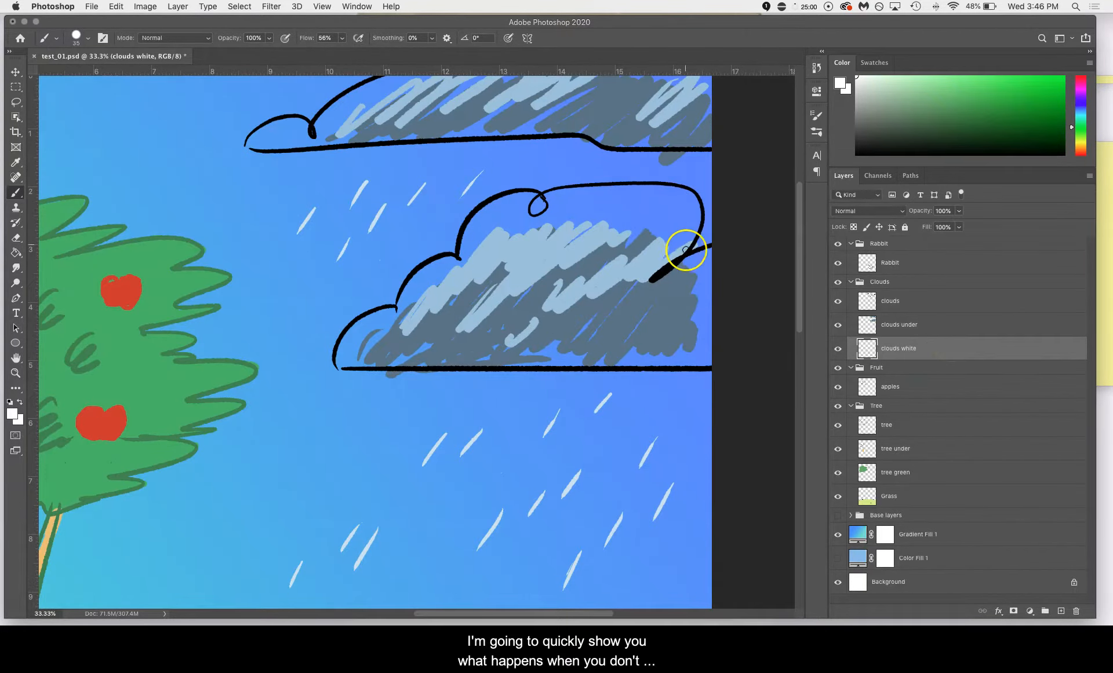
{"action": "left_click_drag", "start_coordinate": [684, 242], "coordinate": [692, 208]}
{"action": "mouse_move", "coordinate": [620, 189]}
{"action": "left_mouse_down"}
{"action": "mouse_move", "coordinate": [493, 208]}
{"action": "mouse_move", "coordinate": [463, 255]}
{"action": "mouse_move", "coordinate": [438, 263]}
{"action": "mouse_move", "coordinate": [344, 353]}
{"action": "mouse_move", "coordinate": [704, 354]}
{"action": "left_mouse_up"}
{"action": "left_click_drag", "start_coordinate": [676, 255], "coordinate": [703, 255]}
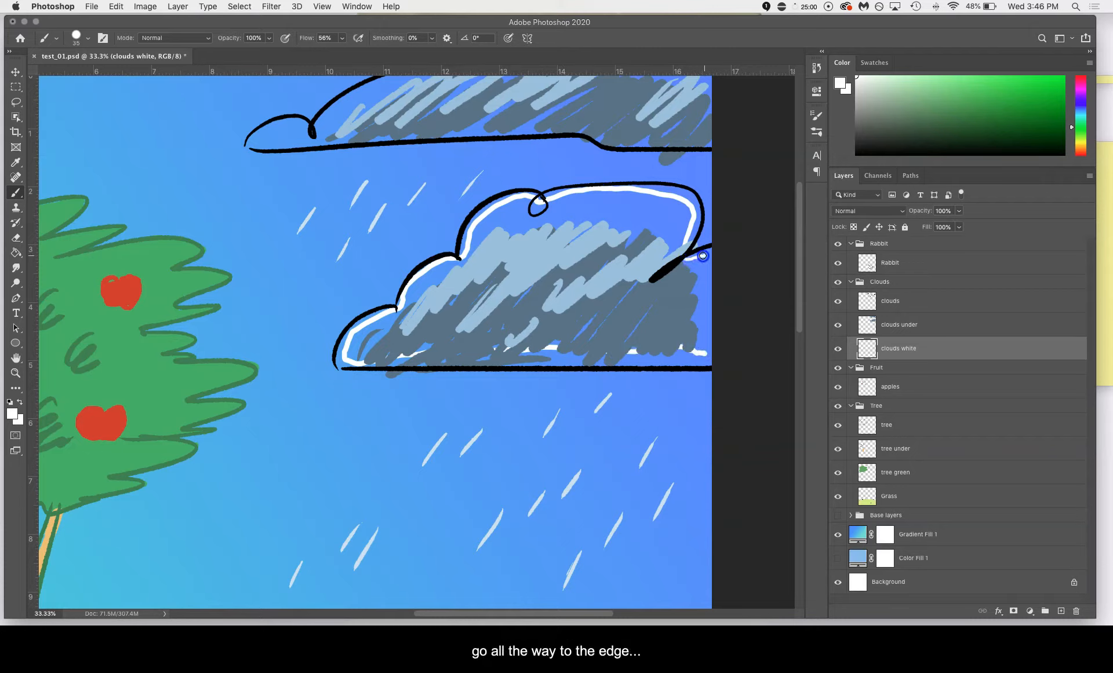
{"action": "left_click", "coordinate": [546, 371]}
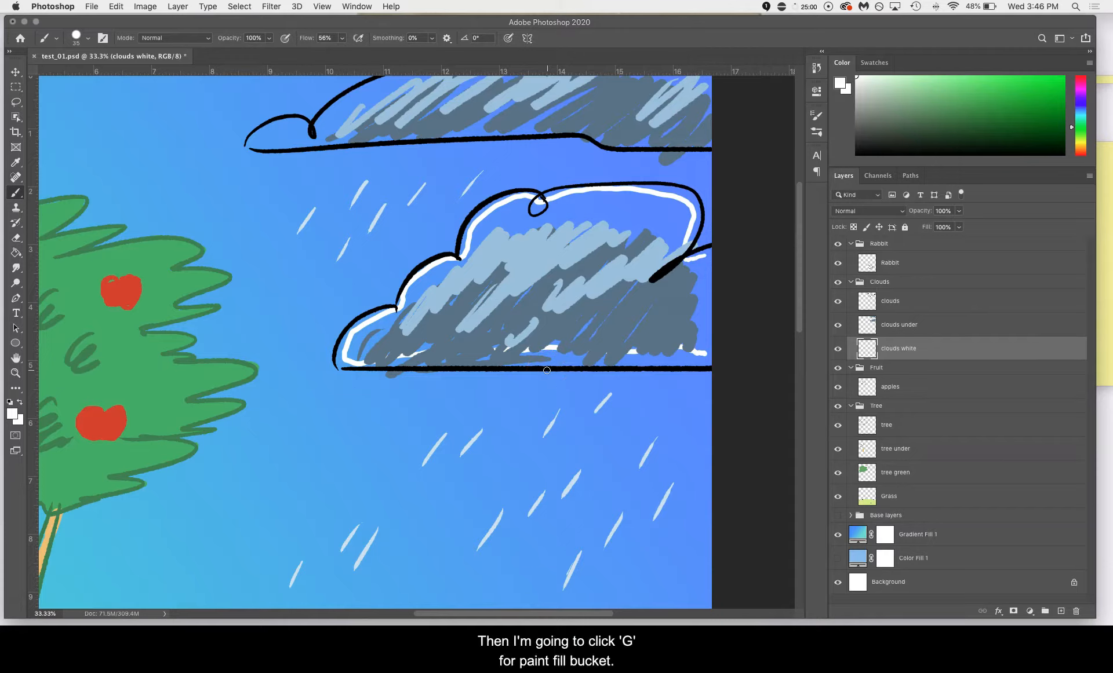
Try filling the unclosed cloud outline with white using the Paint Bucket, and undo the fill.
{"action": "left_click", "coordinate": [16, 253]}
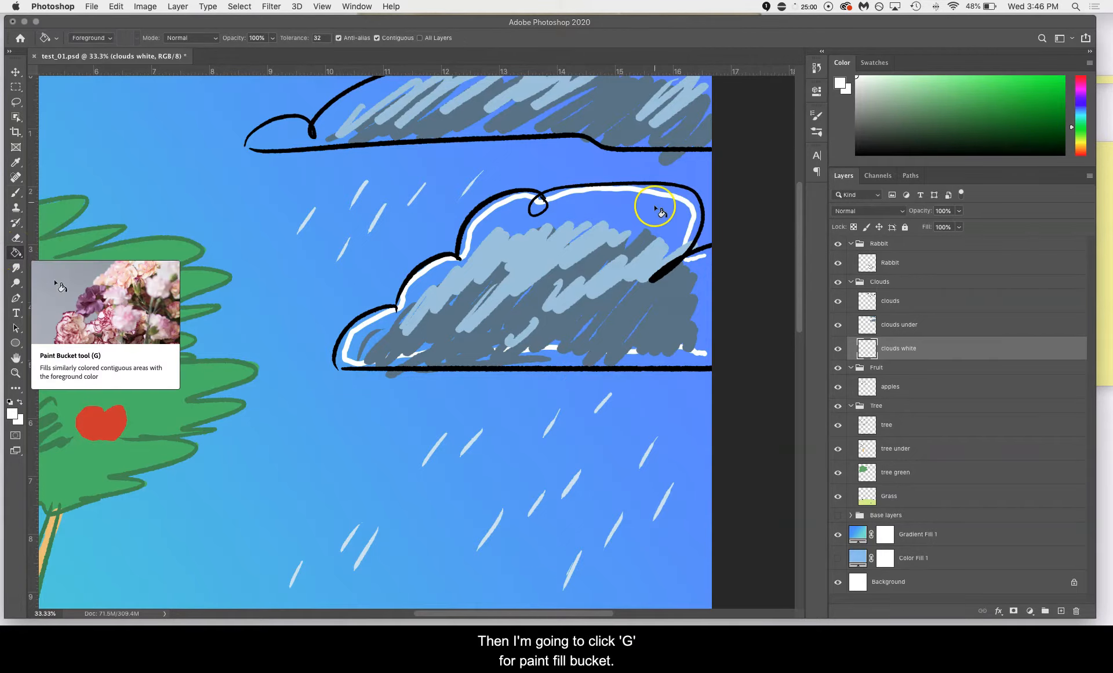
{"action": "left_click", "coordinate": [634, 214]}
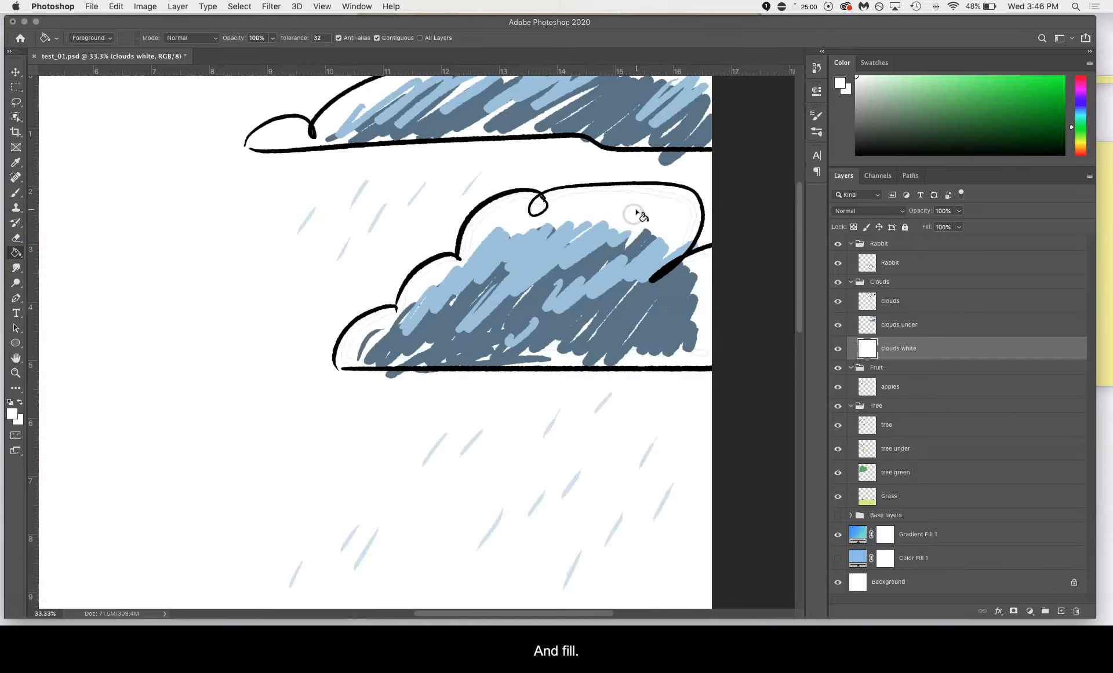
{"action": "key", "text": "super+minus"}
{"action": "key", "text": "super+minus"}
{"action": "key", "text": "super+minus"}
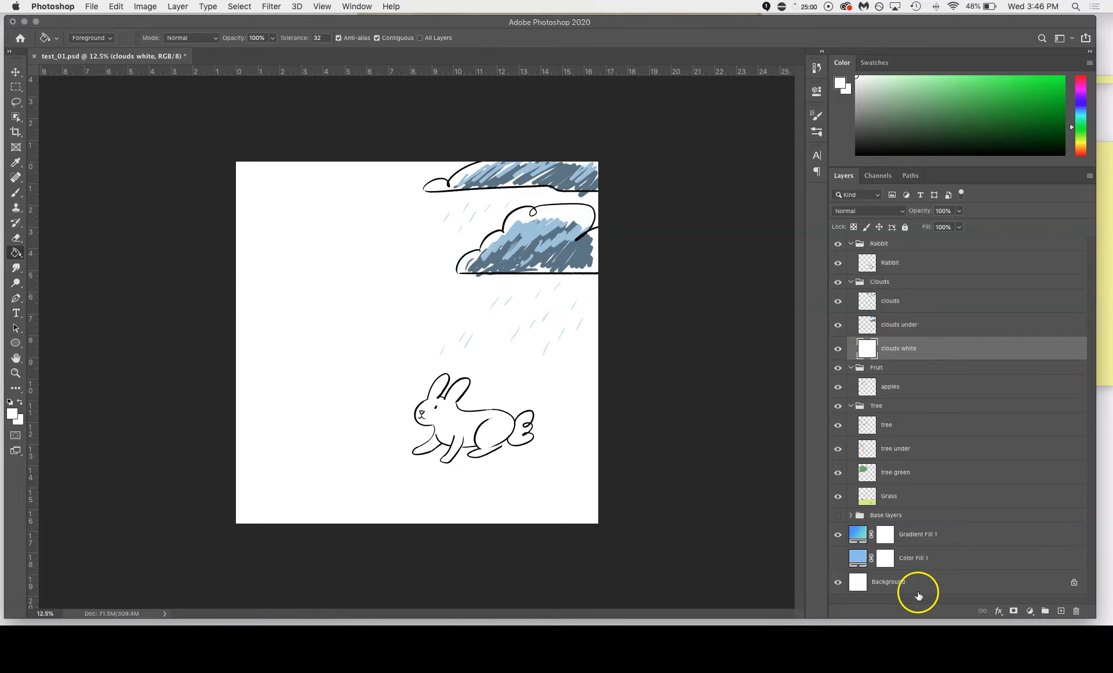
{"action": "key", "text": "super+z"}
Close the lower cloud's white outline along the canvas edge with the brush and fill its inside with white using the Paint Bucket.
{"action": "key", "text": "super+plus"}
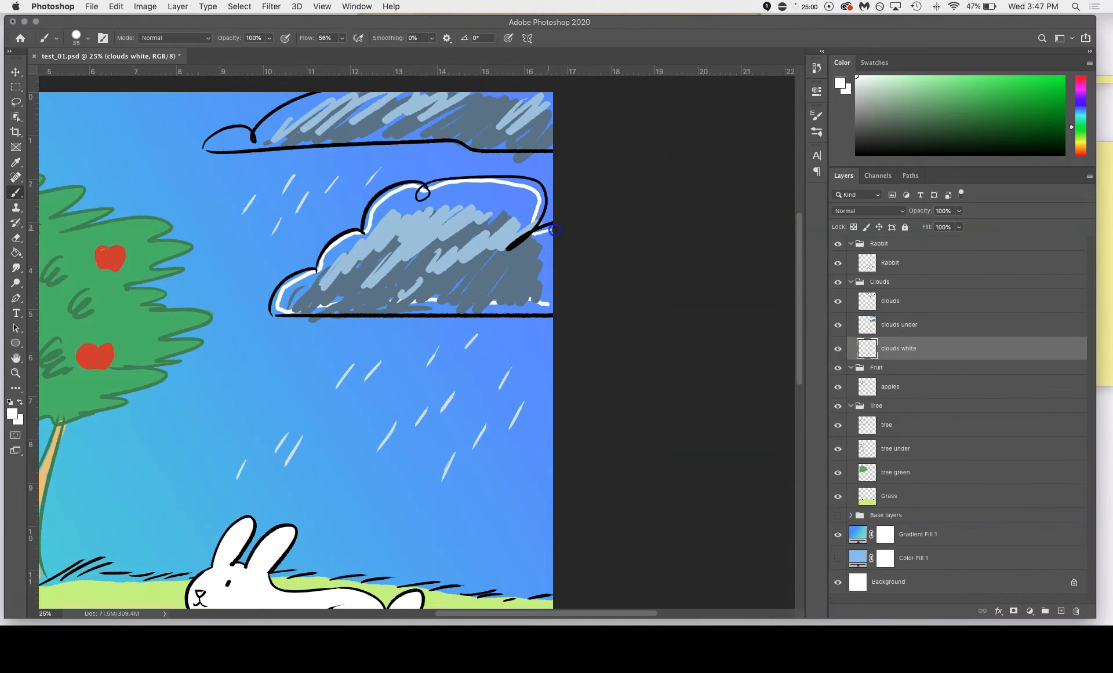
{"action": "left_click_drag", "start_coordinate": [542, 232], "coordinate": [558, 306]}
{"action": "key", "text": "g"}
{"action": "left_click", "coordinate": [508, 200]}
{"action": "key", "text": "super+minus"}
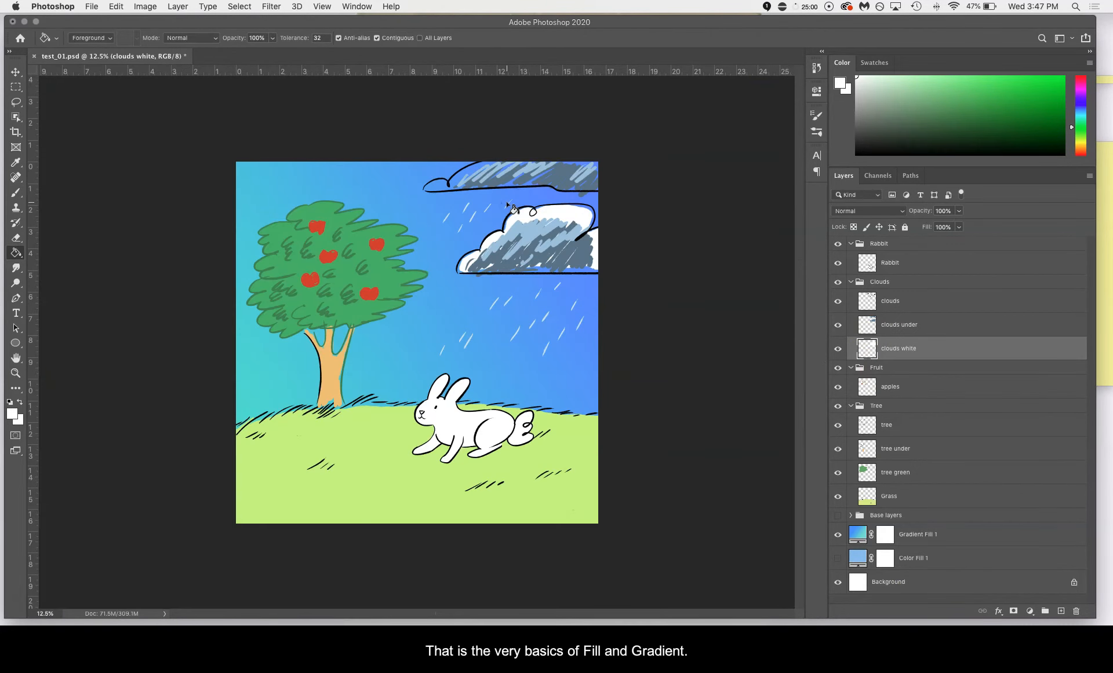